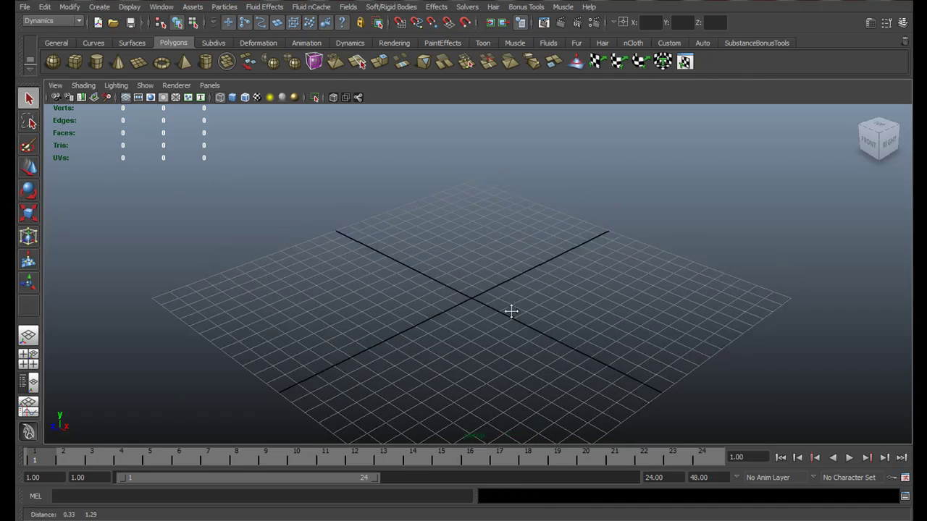
- Create a particle emitter at the center of the grid
{"action": "middle_click_drag", "start_coordinate": [578, 317], "coordinate": [524, 311], "text": "alt"}
{"action": "right_click_drag", "start_coordinate": [510, 243], "coordinate": [534, 361], "text": "alt"}
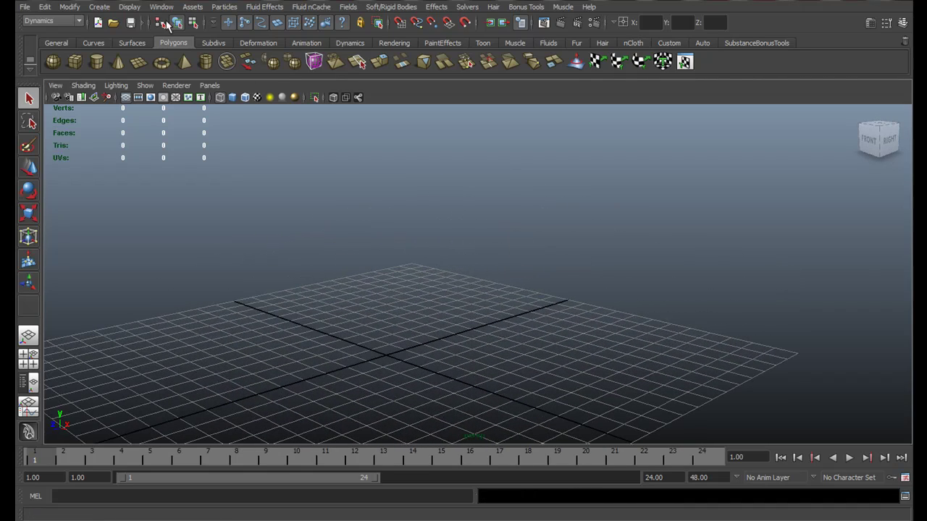
{"action": "left_click", "coordinate": [225, 6]}
{"action": "left_click", "coordinate": [239, 35]}
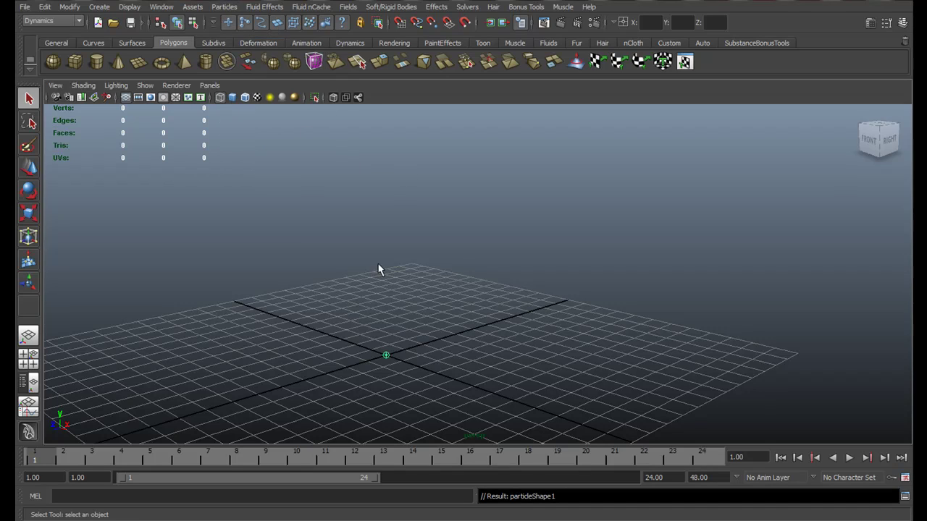
- Show the emitter's attributes and set its Emitter Type to Directional
{"action": "left_click", "coordinate": [870, 22]}
{"action": "scroll", "coordinate": [797, 217], "scroll_direction": "down", "scroll_amount": 5}
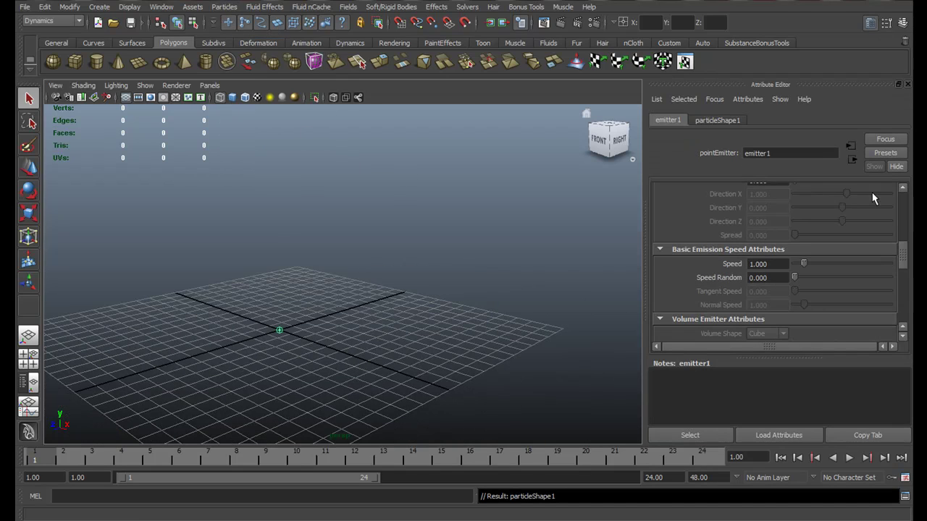
{"action": "left_click_drag", "start_coordinate": [902, 248], "coordinate": [902, 207]}
{"action": "scroll", "coordinate": [902, 207], "scroll_direction": "down", "scroll_amount": 3}
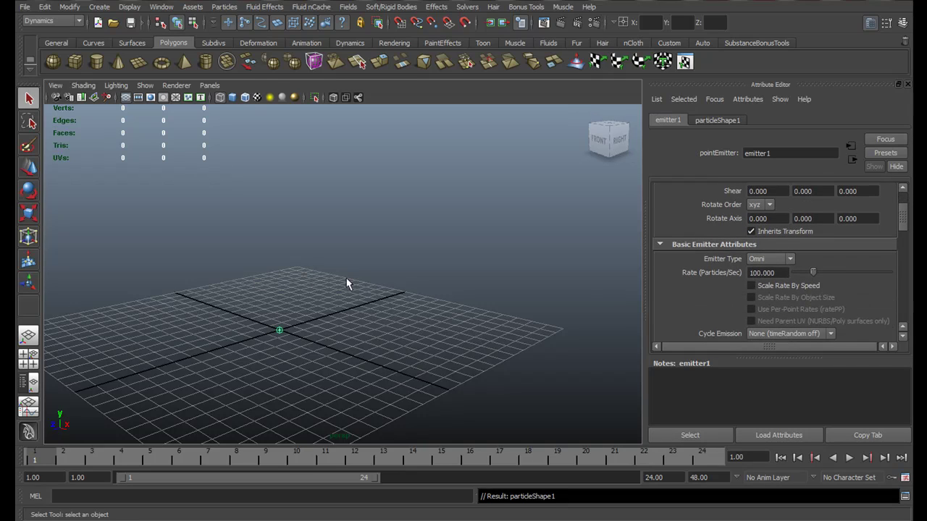
{"action": "middle_click_drag", "start_coordinate": [346, 279], "coordinate": [427, 258], "text": "alt"}
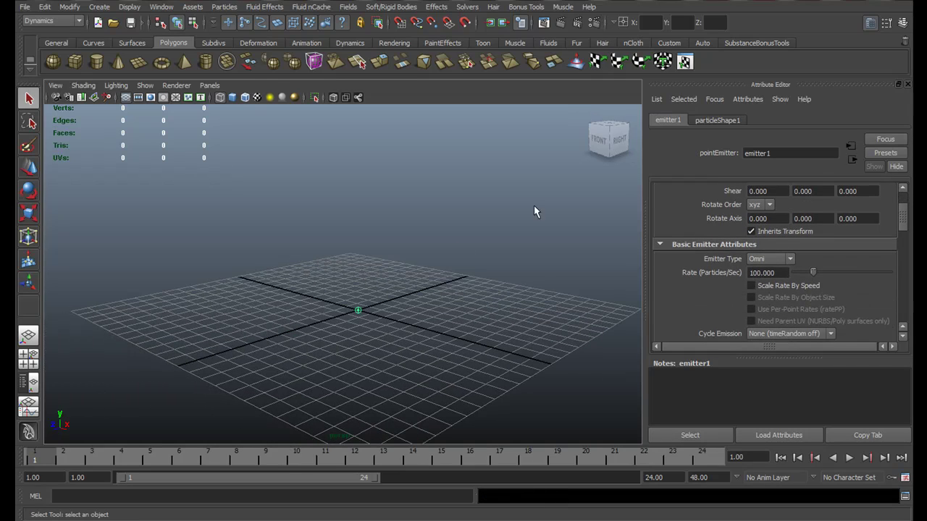
{"action": "left_click", "coordinate": [783, 259]}
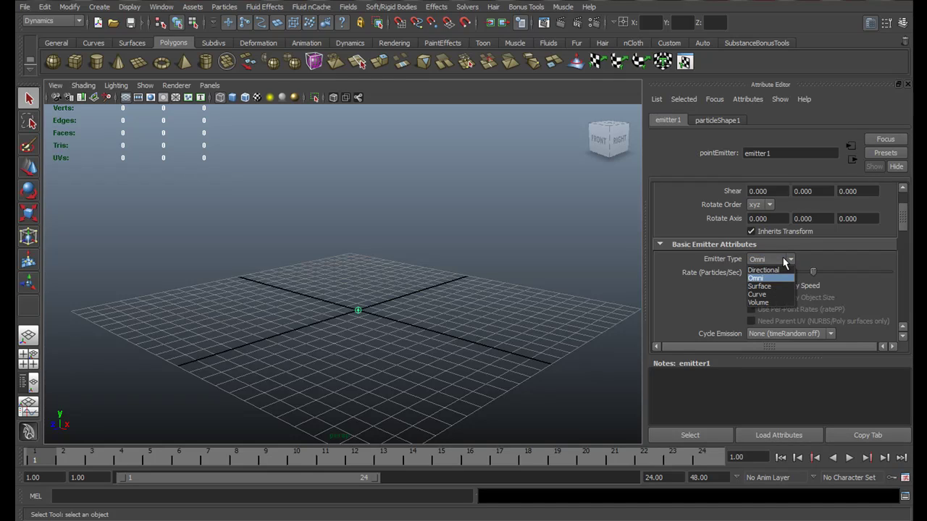
{"action": "left_click", "coordinate": [781, 269]}
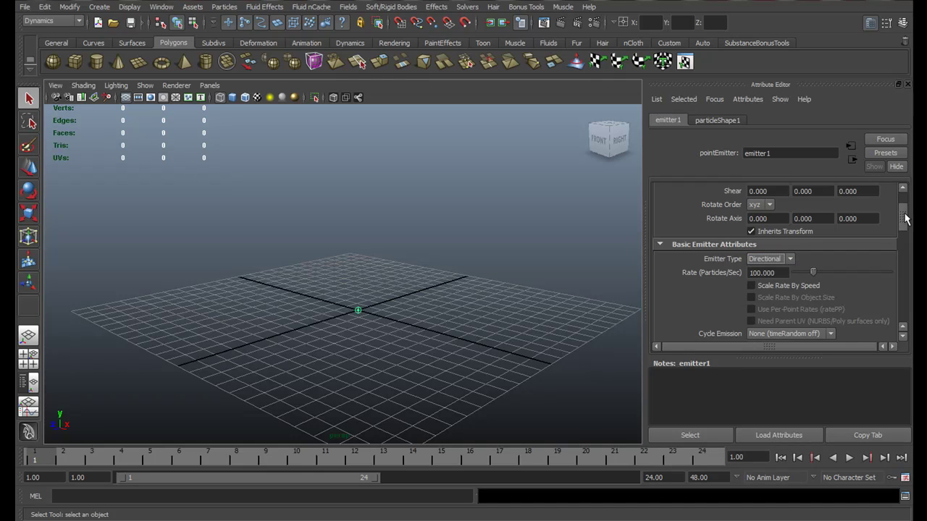
- Set the playback end frame to 1000 and play the simulation to preview the directional emission
{"action": "scroll", "coordinate": [905, 219], "scroll_direction": "down", "scroll_amount": 1}
{"action": "double_click", "coordinate": [655, 477]}
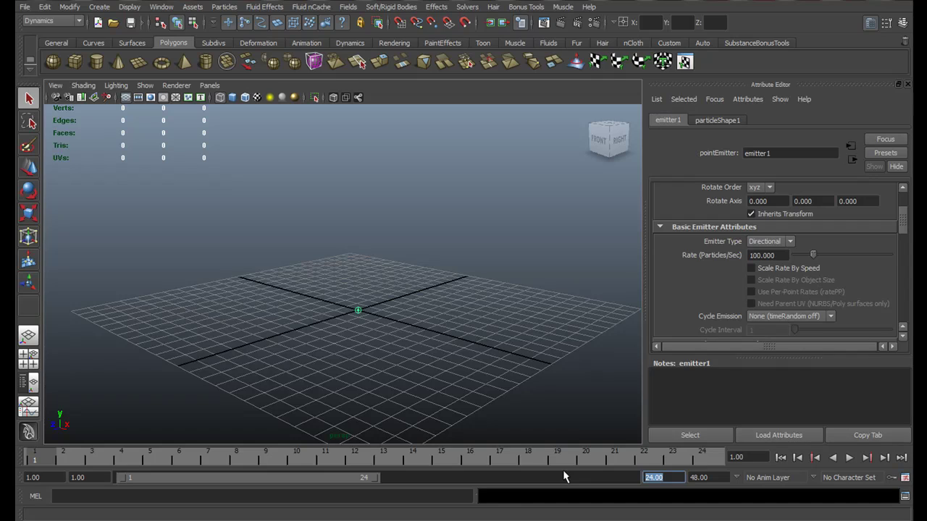
{"action": "type", "text": "1000"}
{"action": "key", "text": "Return"}
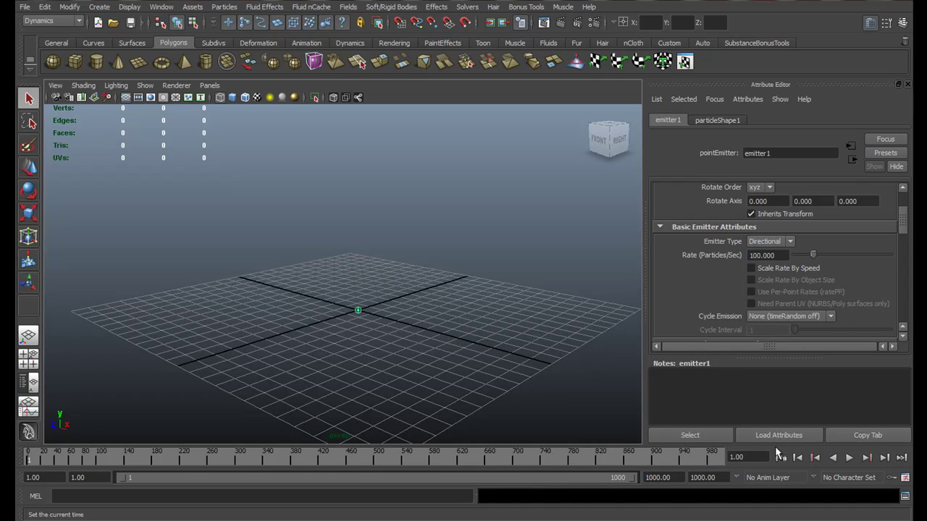
{"action": "left_click", "coordinate": [850, 458]}
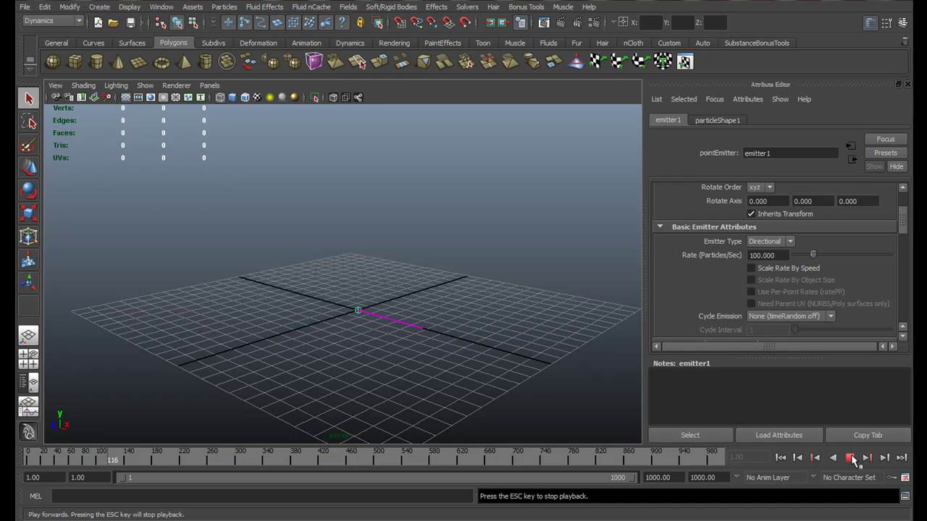
{"action": "left_click", "coordinate": [851, 459]}
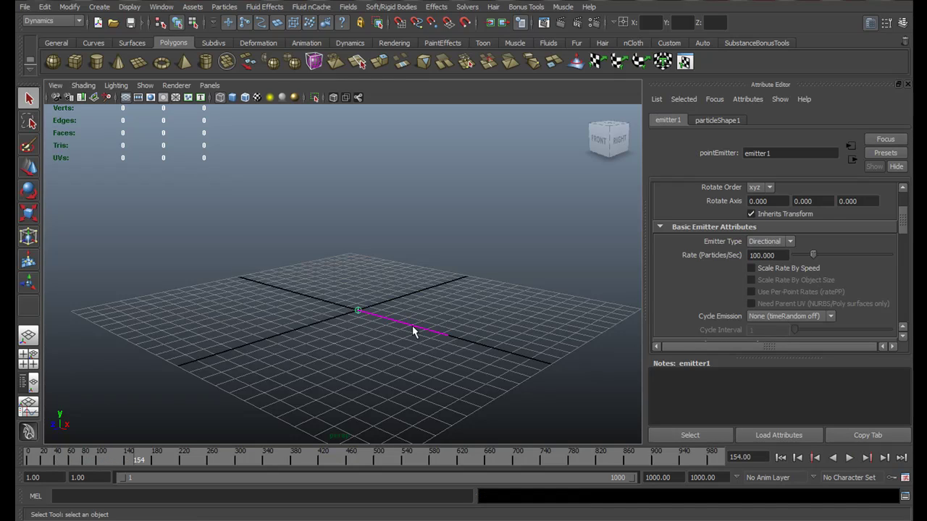
- Try the Omni emitter type and restore the Directional type
{"action": "left_click_drag", "start_coordinate": [905, 219], "coordinate": [904, 227]}
{"action": "left_click", "coordinate": [786, 199]}
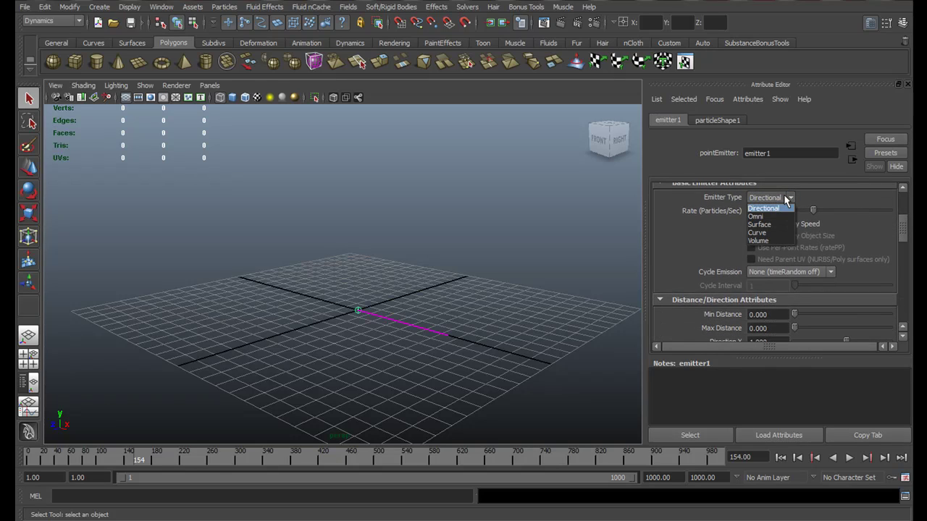
{"action": "left_click", "coordinate": [762, 208]}
{"action": "mouse_move", "coordinate": [898, 221]}
{"action": "left_mouse_down"}
{"action": "mouse_move", "coordinate": [887, 259]}
{"action": "mouse_move", "coordinate": [902, 210]}
{"action": "mouse_move", "coordinate": [902, 234]}
{"action": "mouse_move", "coordinate": [904, 225]}
{"action": "left_mouse_up"}
{"action": "left_click", "coordinate": [775, 202]}
{"action": "left_click", "coordinate": [780, 218]}
{"action": "left_click", "coordinate": [779, 208]}
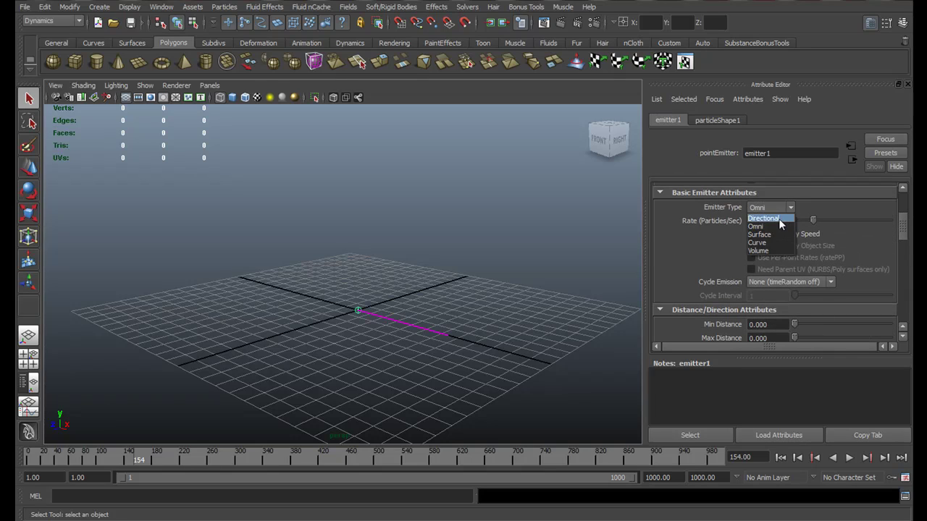
{"action": "left_click", "coordinate": [769, 205]}
- Set the emitter's Direction X to 0 and Direction Y to 1
{"action": "scroll", "coordinate": [822, 249], "scroll_direction": "down", "scroll_amount": 3}
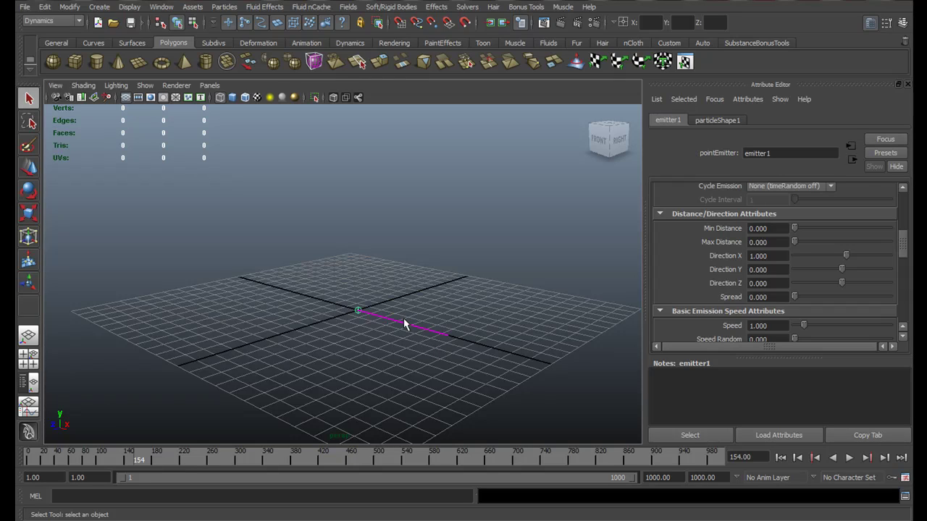
{"action": "left_click", "coordinate": [772, 256]}
{"action": "type", "text": "0"}
{"action": "key", "text": "Tab"}
{"action": "type", "text": "1"}
{"action": "key", "text": "Return"}
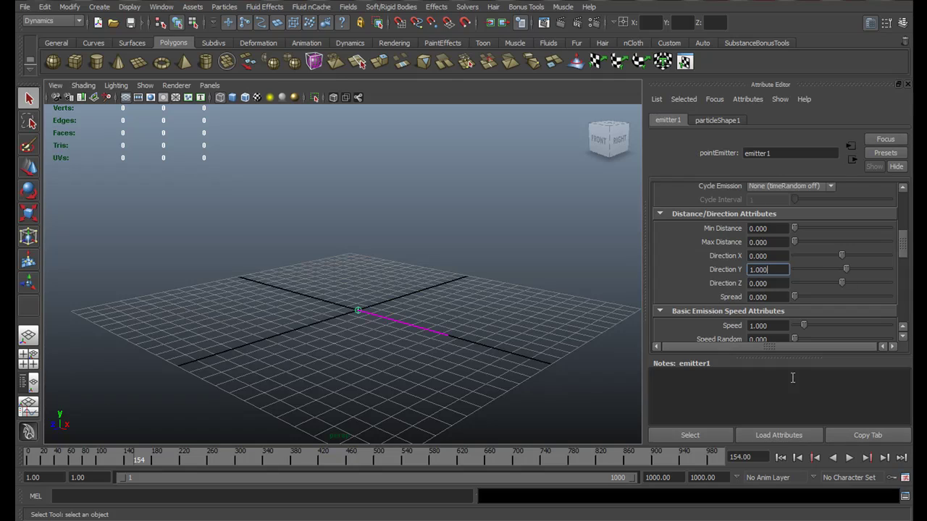
- Play the simulation briefly to check the new emission direction
{"action": "left_click", "coordinate": [781, 457]}
{"action": "left_click", "coordinate": [848, 458]}
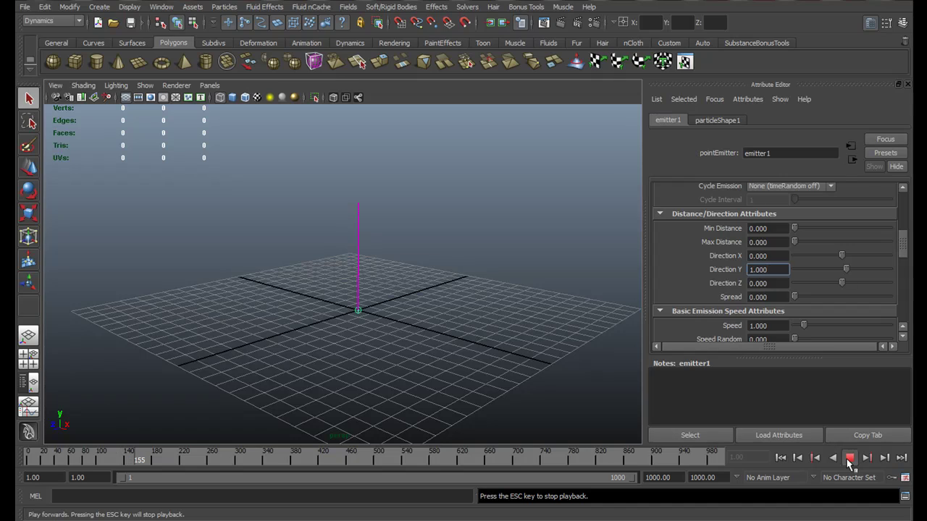
{"action": "left_click", "coordinate": [849, 458]}
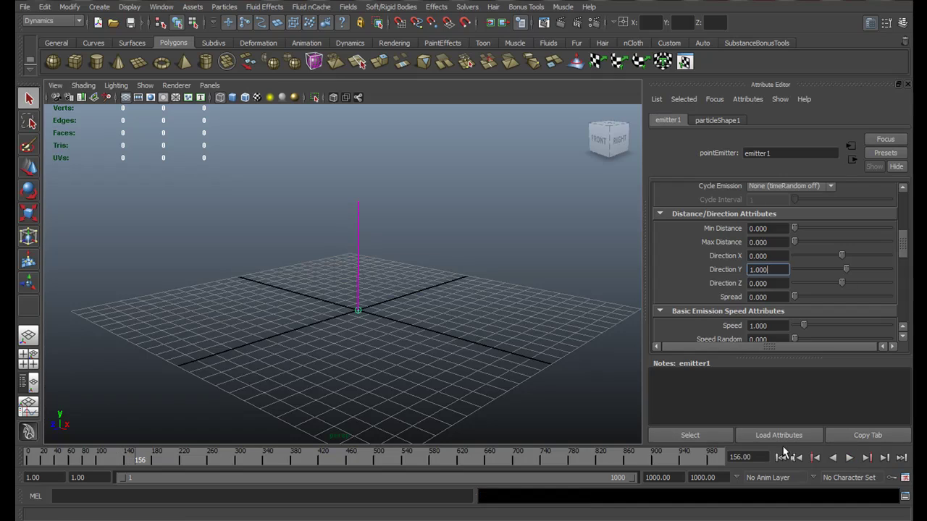
- Set the emitter's Spread to about 0.118 and replay the simulation from the first frame
{"action": "left_click", "coordinate": [766, 296]}
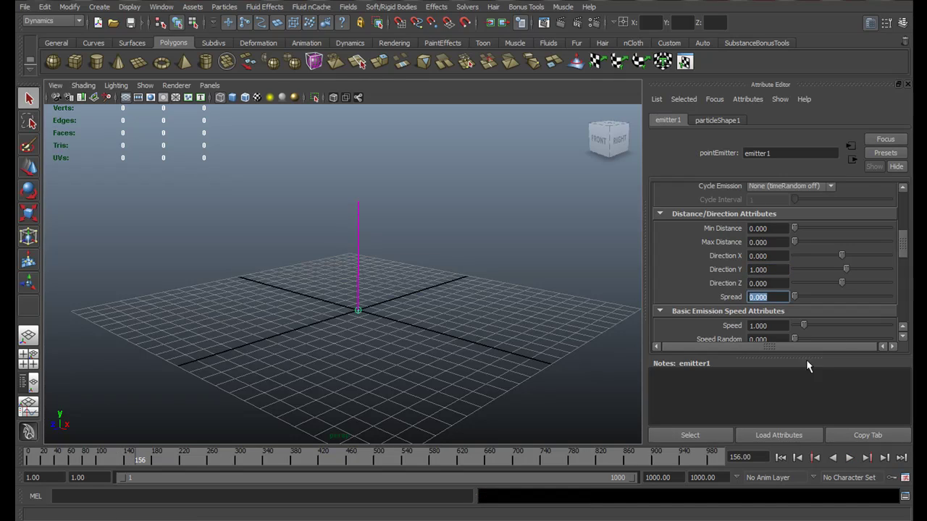
{"action": "left_click_drag", "start_coordinate": [794, 297], "coordinate": [805, 303]}
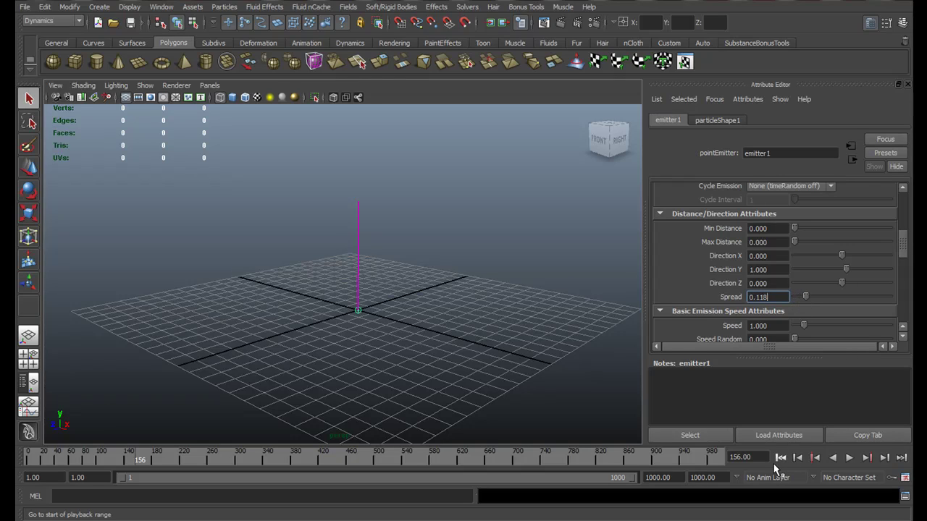
{"action": "left_click", "coordinate": [780, 458]}
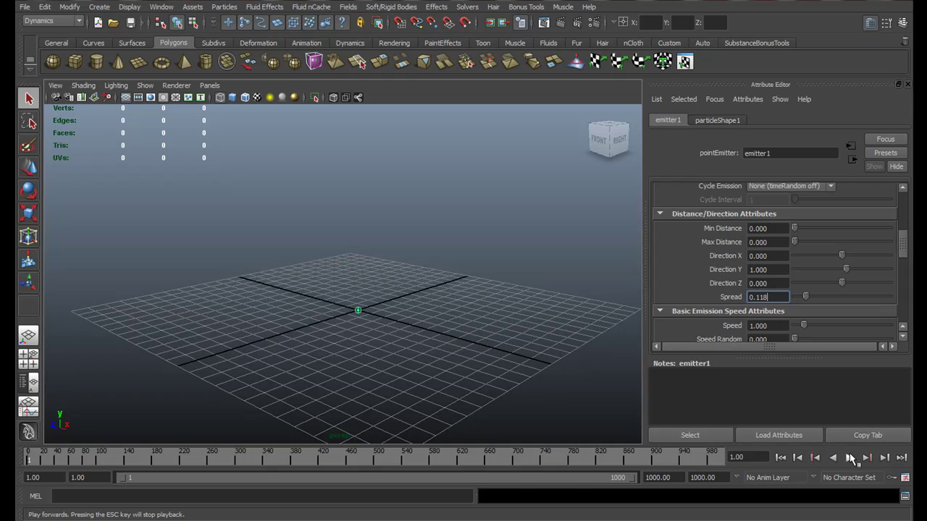
{"action": "left_click", "coordinate": [849, 458]}
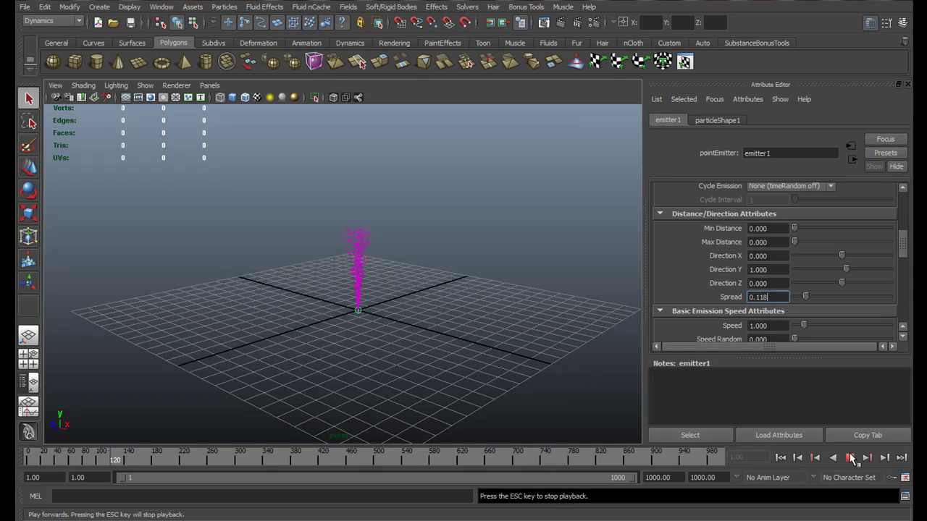
{"action": "left_click", "coordinate": [851, 459]}
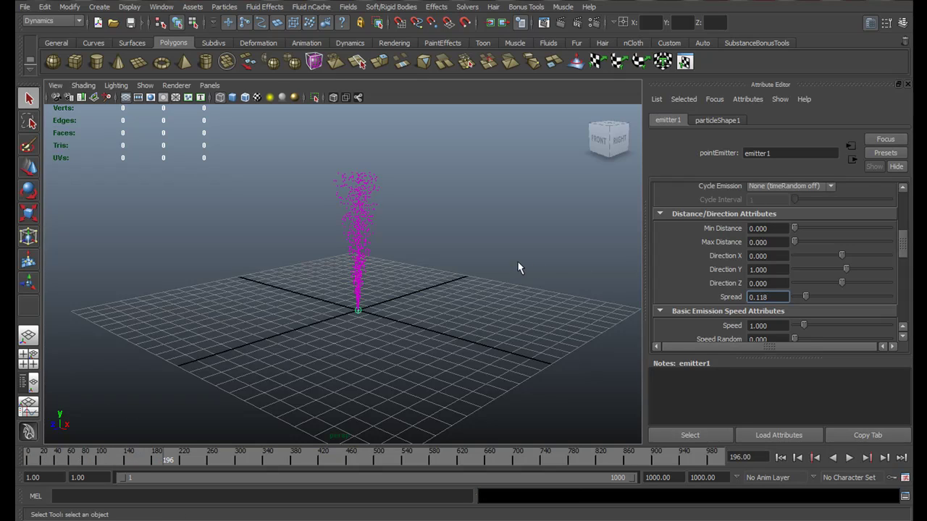
{"action": "left_click_drag", "start_coordinate": [519, 267], "coordinate": [507, 303], "text": "alt"}
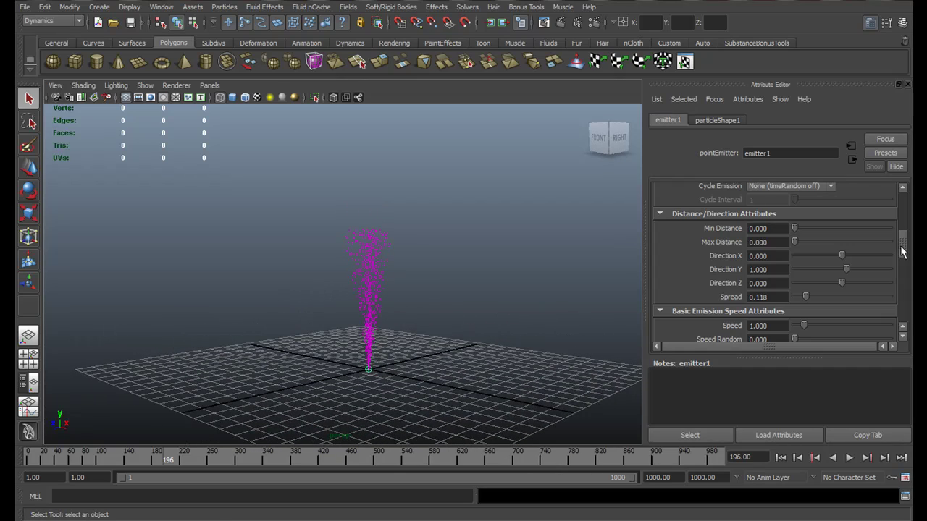
- Locate the emission speed attributes, replay the particles at the current Speed, and return to the first frame
{"action": "mouse_move", "coordinate": [902, 251]}
{"action": "left_mouse_down"}
{"action": "mouse_move", "coordinate": [897, 262]}
{"action": "mouse_move", "coordinate": [881, 261]}
{"action": "mouse_move", "coordinate": [904, 259]}
{"action": "left_mouse_up"}
{"action": "left_click", "coordinate": [778, 284]}
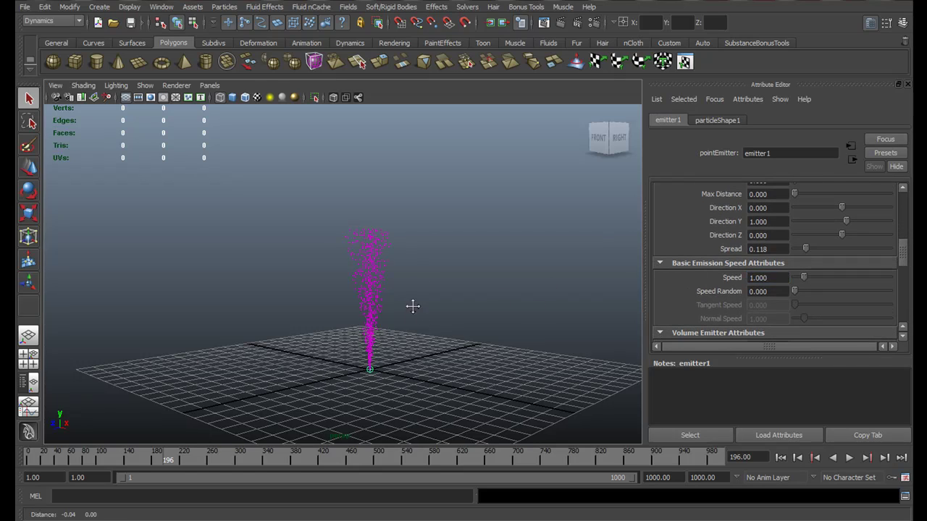
{"action": "middle_click_drag", "start_coordinate": [412, 306], "coordinate": [419, 309], "text": "alt"}
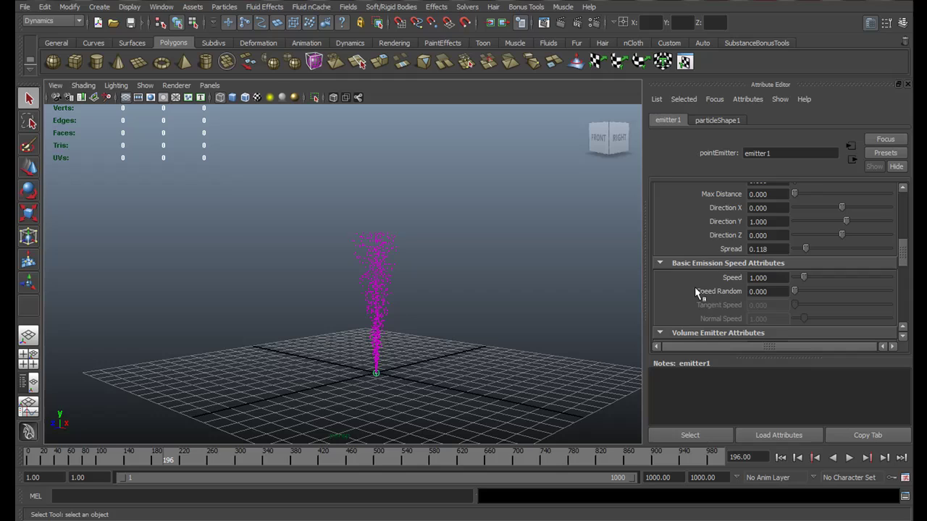
{"action": "left_click", "coordinate": [781, 277]}
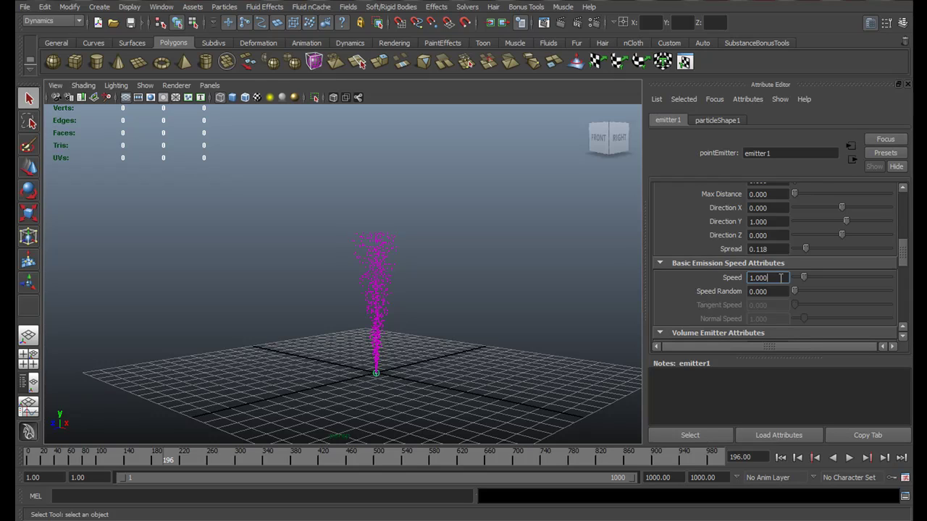
{"action": "left_click", "coordinate": [780, 457]}
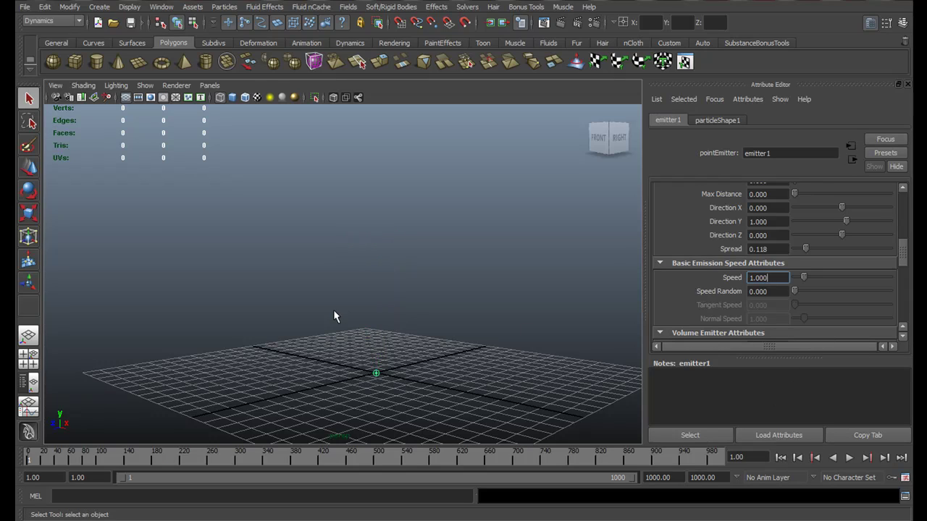
{"action": "left_click_drag", "start_coordinate": [333, 316], "coordinate": [446, 283], "text": "alt"}
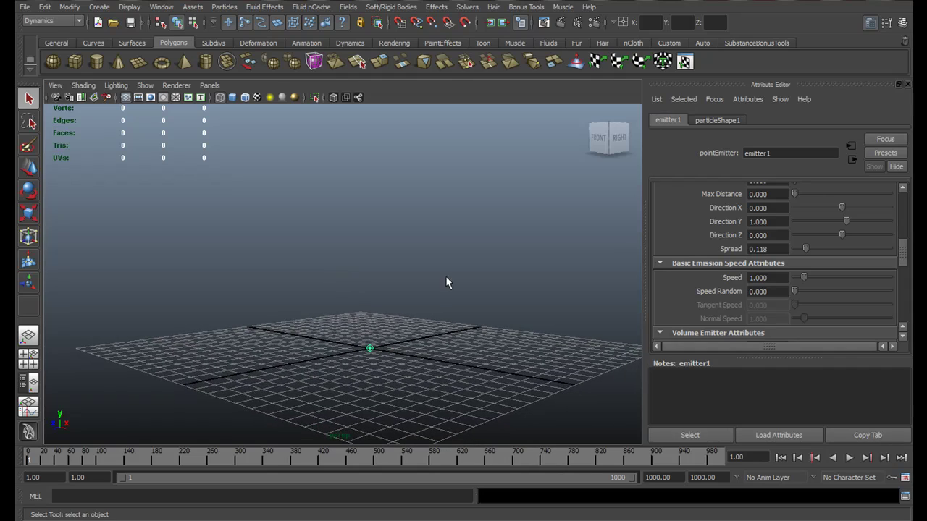
{"action": "left_click", "coordinate": [849, 457]}
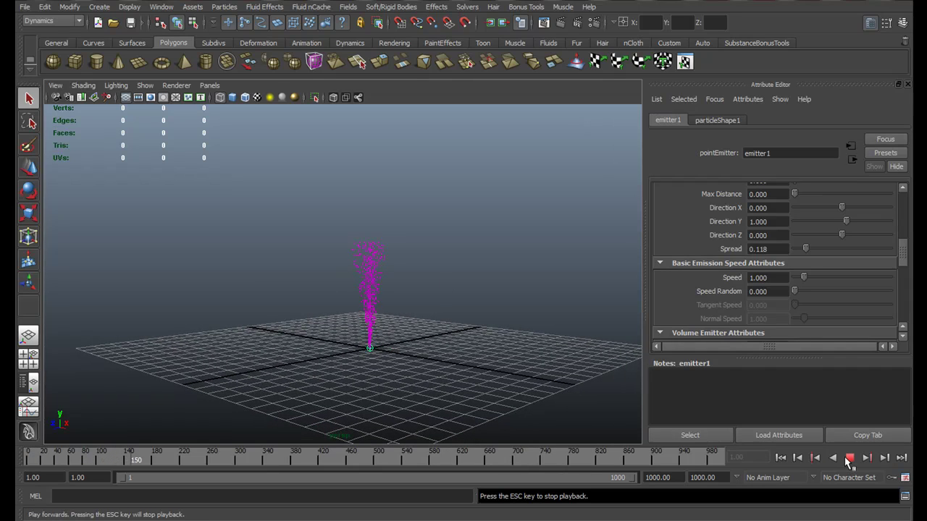
{"action": "left_click", "coordinate": [848, 458]}
{"action": "left_click", "coordinate": [780, 457]}
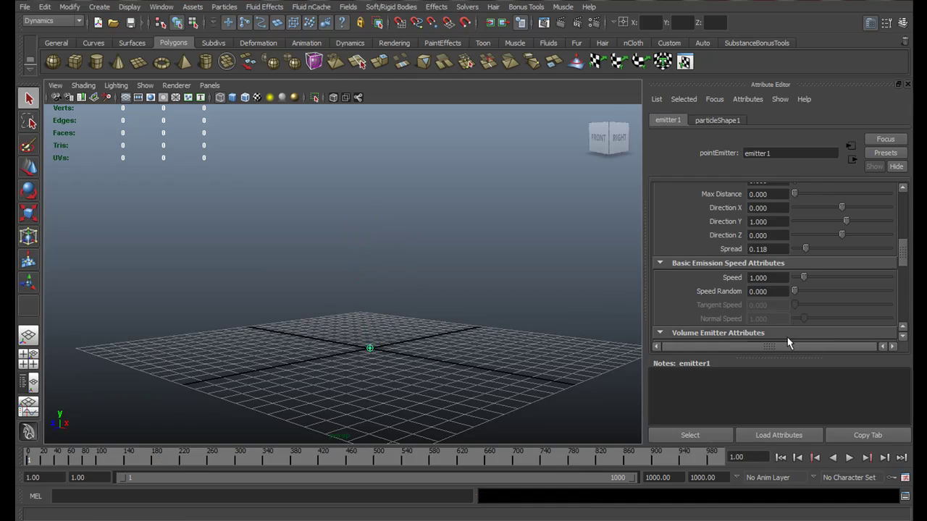
- Set the emission Speed to 5, play the simulation to see its effect, and rewind
{"action": "left_click", "coordinate": [773, 279]}
{"action": "type", "text": "5"}
{"action": "key", "text": "Return"}
{"action": "left_click", "coordinate": [850, 459]}
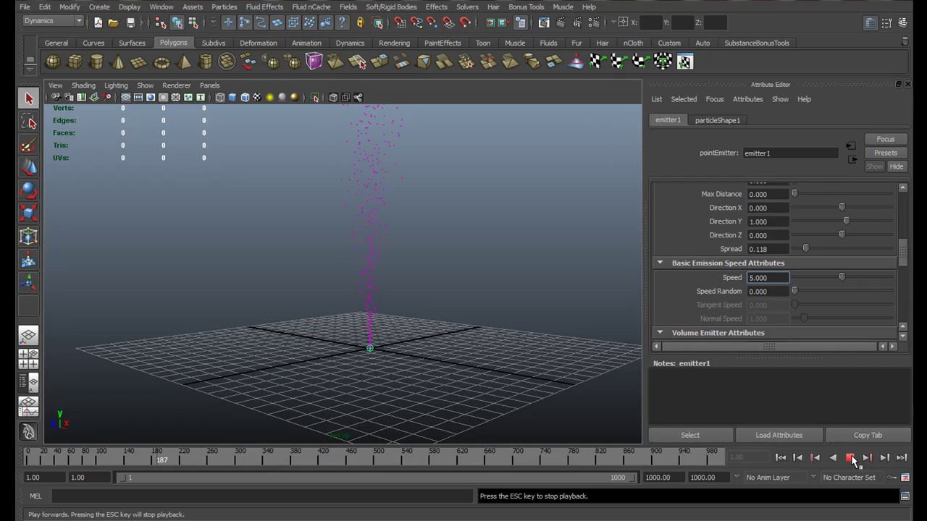
{"action": "left_click", "coordinate": [851, 459]}
{"action": "left_click", "coordinate": [797, 457]}
{"action": "key", "text": "Return"}
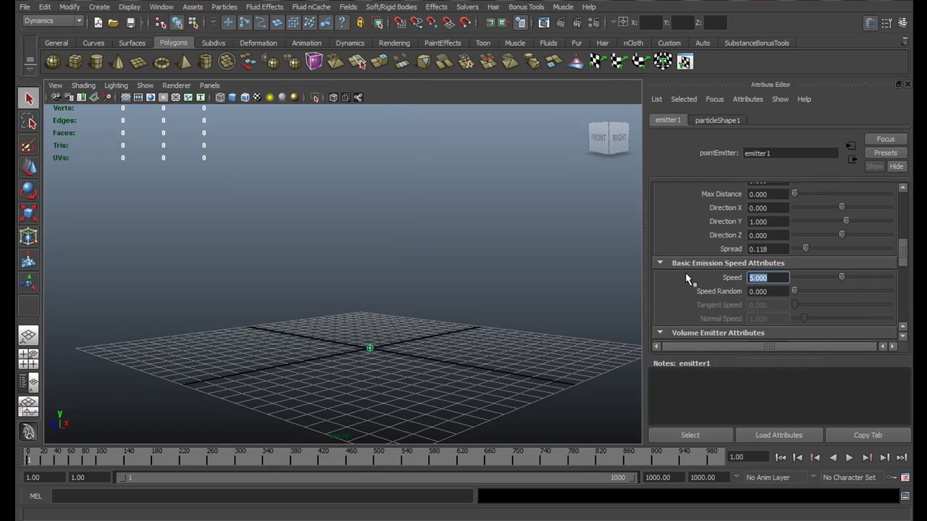
- Set the emission Speed back to 1 and play the particles without any Speed Random
{"action": "type", "text": "1"}
{"action": "key", "text": "Return"}
{"action": "left_click", "coordinate": [770, 293]}
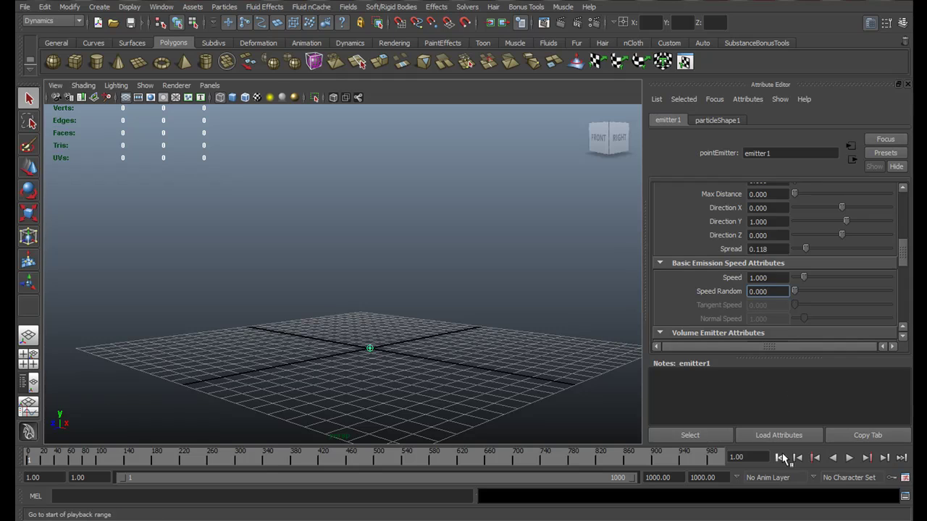
{"action": "left_click", "coordinate": [851, 458]}
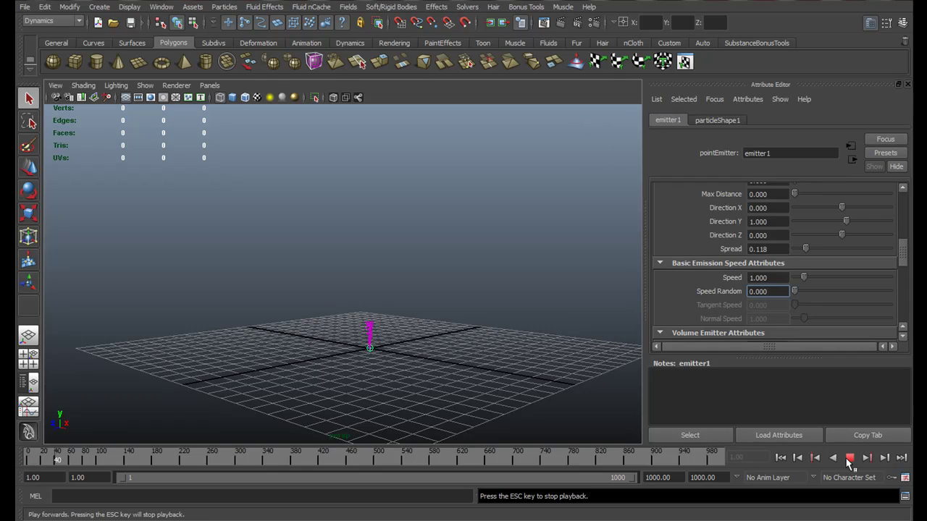
{"action": "left_click", "coordinate": [850, 457]}
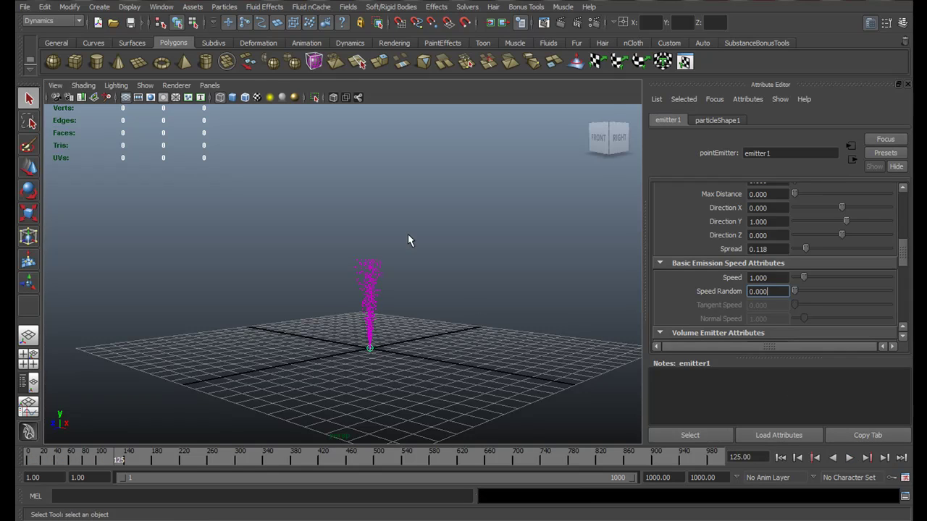
- Inspect the emitted particle stream, then replay it from the first frame with Speed Random still at 0
{"action": "left_click_drag", "start_coordinate": [407, 234], "coordinate": [409, 186], "text": "alt"}
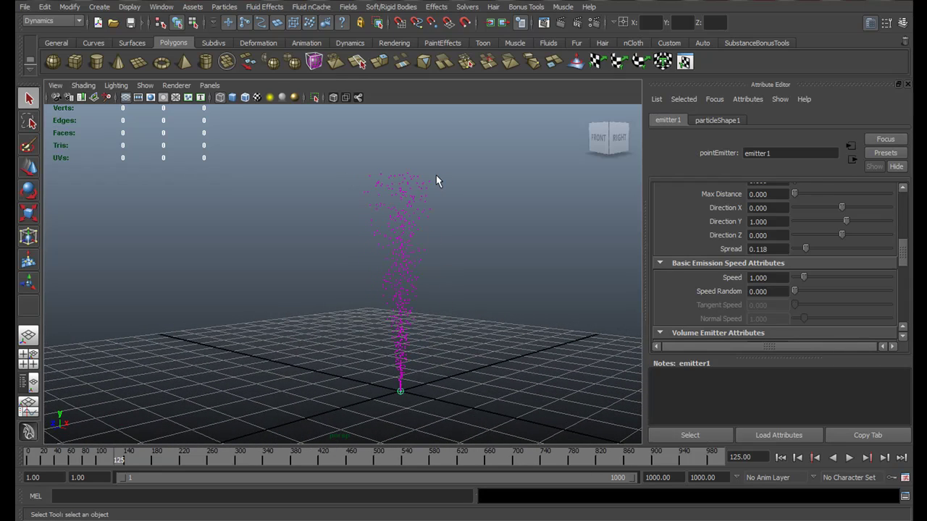
{"action": "left_click_drag", "start_coordinate": [449, 224], "coordinate": [485, 336], "text": "alt"}
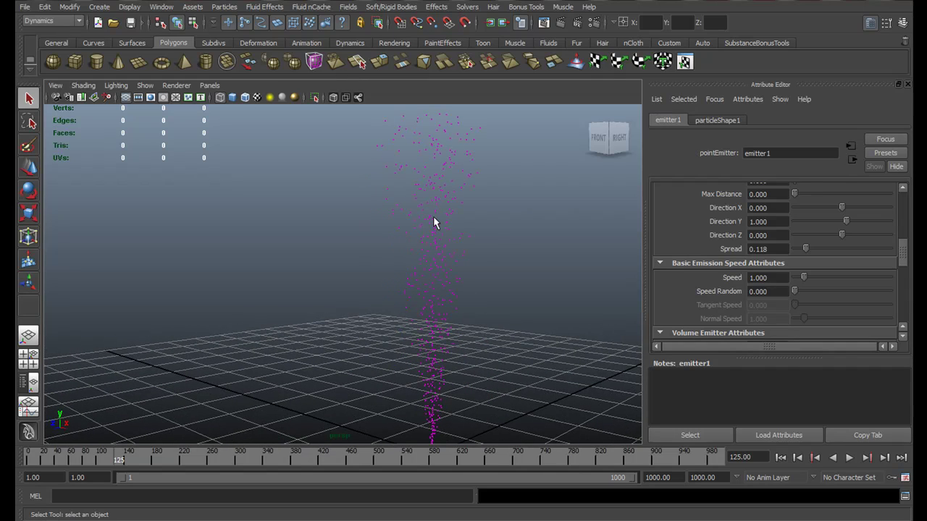
{"action": "right_click_drag", "start_coordinate": [485, 215], "coordinate": [437, 132], "text": "alt"}
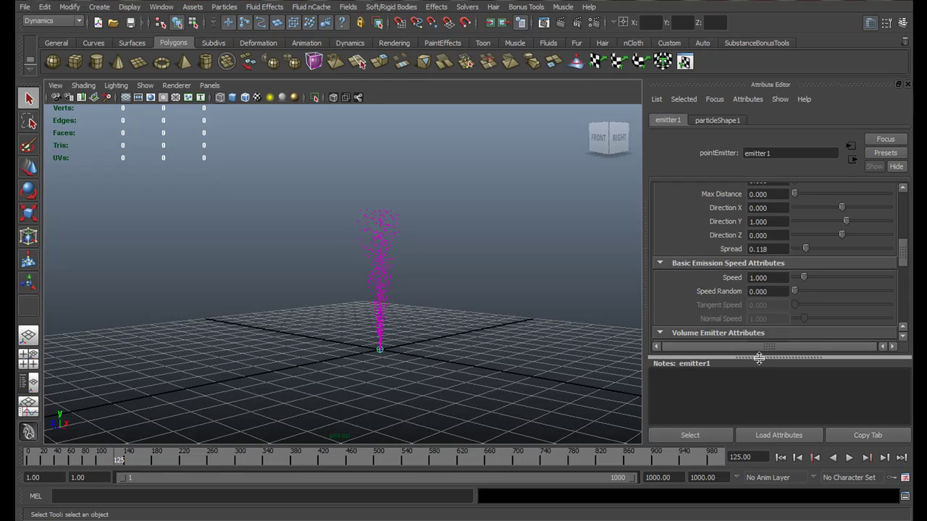
{"action": "left_click", "coordinate": [778, 289]}
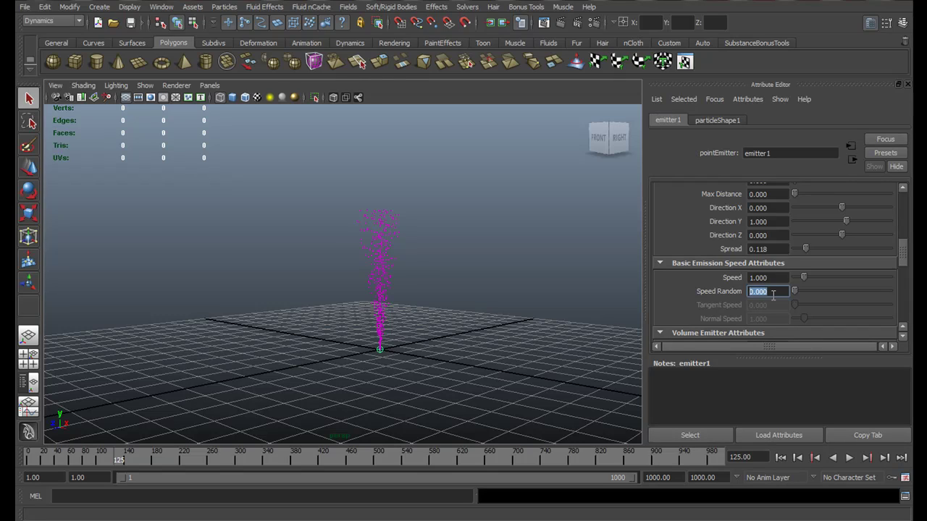
{"action": "left_click", "coordinate": [781, 458]}
{"action": "left_click", "coordinate": [848, 458]}
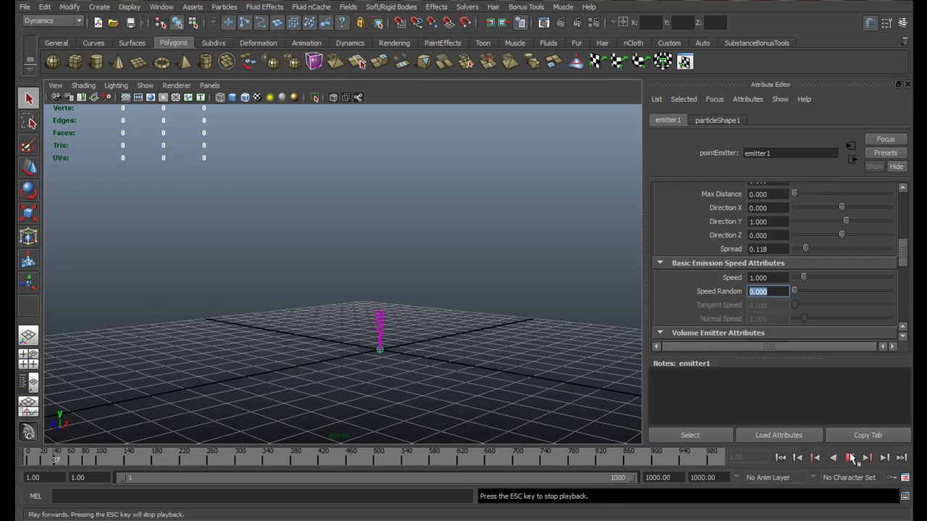
{"action": "left_click", "coordinate": [850, 457]}
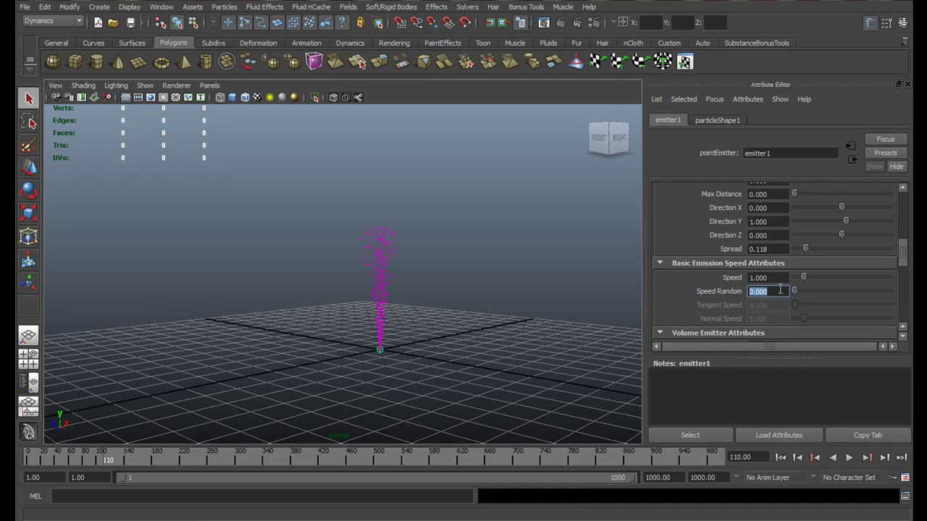
- Set the emitter's Speed Random to 2 and play the simulation from the first frame
{"action": "type", "text": "2"}
{"action": "key", "text": "Return"}
{"action": "left_click", "coordinate": [781, 457]}
{"action": "left_click", "coordinate": [849, 458]}
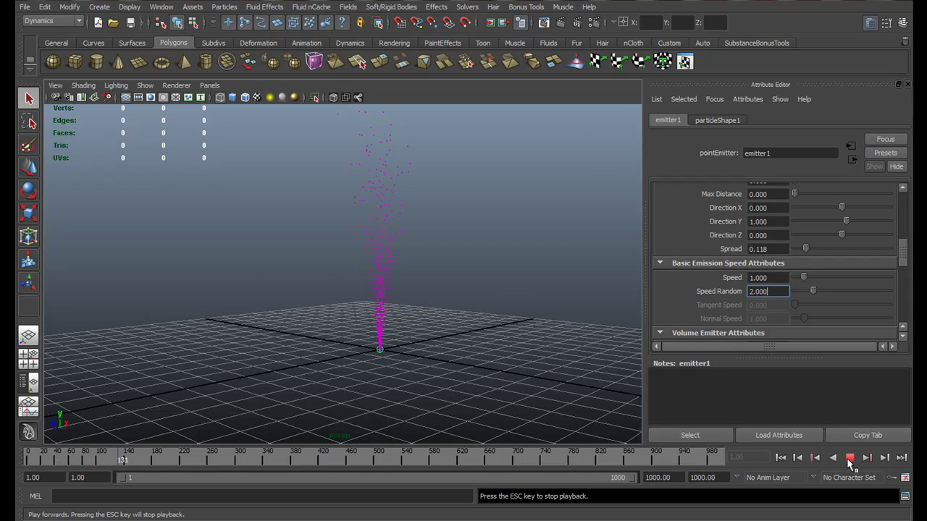
{"action": "left_click", "coordinate": [848, 459]}
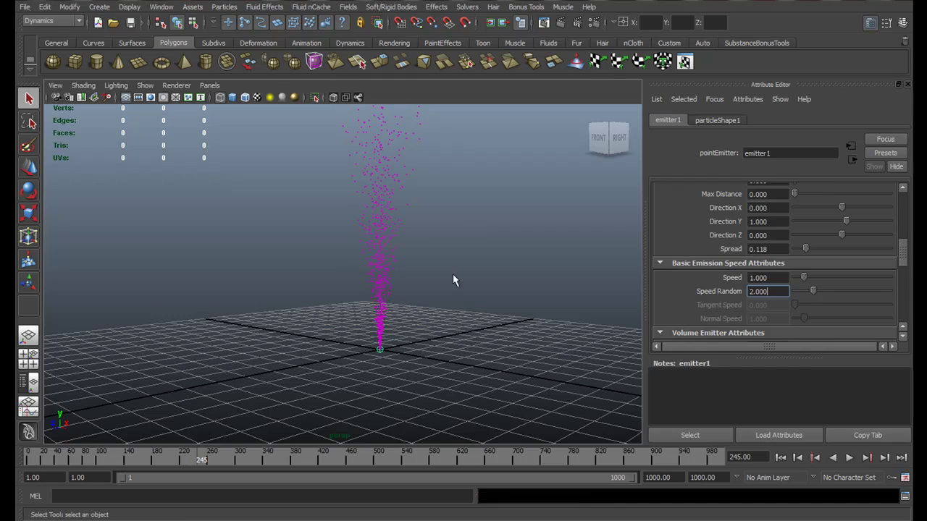
- Examine how the particles are distributed along the stream, from the emitter up to its highest particles
{"action": "left_click_drag", "start_coordinate": [453, 274], "coordinate": [384, 299], "text": "alt"}
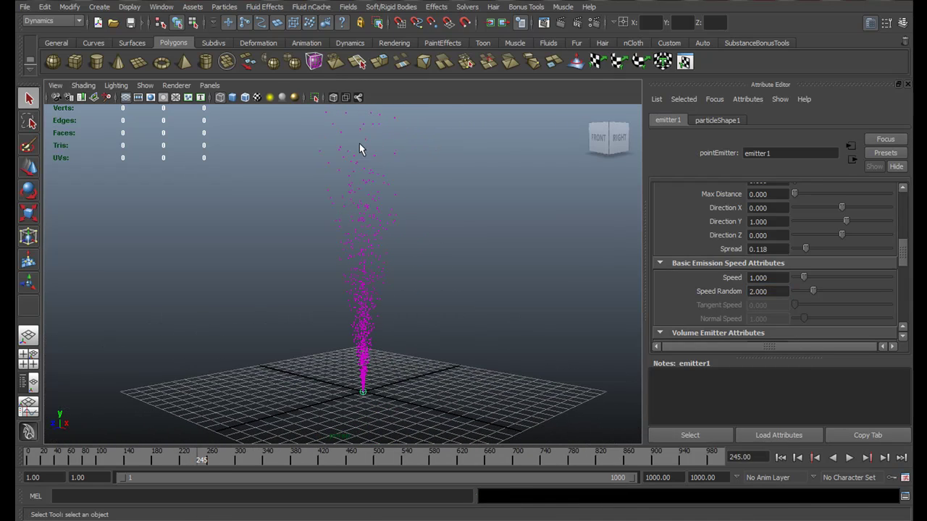
{"action": "left_click_drag", "start_coordinate": [360, 145], "coordinate": [424, 234], "text": "alt"}
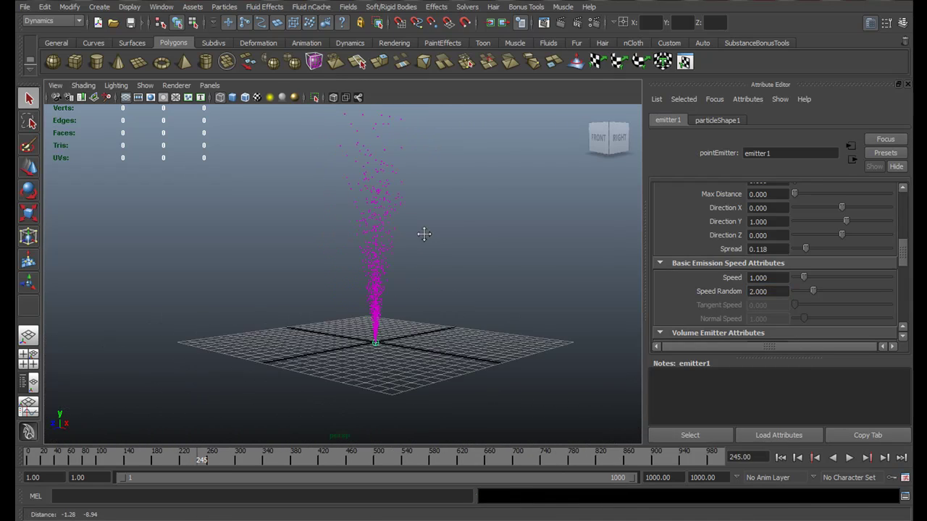
{"action": "middle_click_drag", "start_coordinate": [424, 234], "coordinate": [425, 236], "text": "alt"}
{"action": "right_click_drag", "start_coordinate": [424, 238], "coordinate": [440, 394], "text": "alt"}
{"action": "middle_click_drag", "start_coordinate": [362, 207], "coordinate": [357, 310], "text": "alt"}
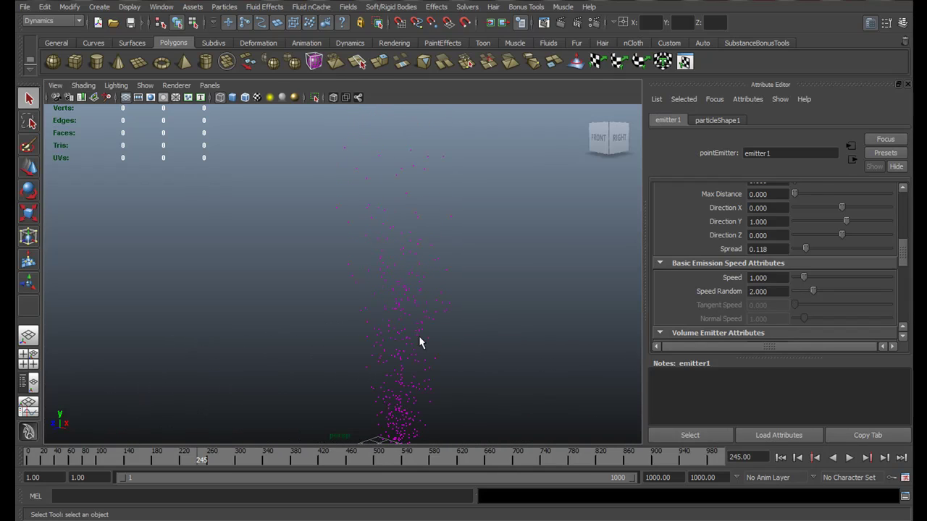
{"action": "middle_click_drag", "start_coordinate": [413, 262], "coordinate": [420, 164], "text": "alt"}
{"action": "middle_click_drag", "start_coordinate": [423, 364], "coordinate": [444, 233], "text": "alt"}
- Try the Surface emitter type on the standalone emitter and play the simulation from the first frame
{"action": "left_click_drag", "start_coordinate": [904, 258], "coordinate": [905, 228]}
{"action": "left_click", "coordinate": [791, 235]}
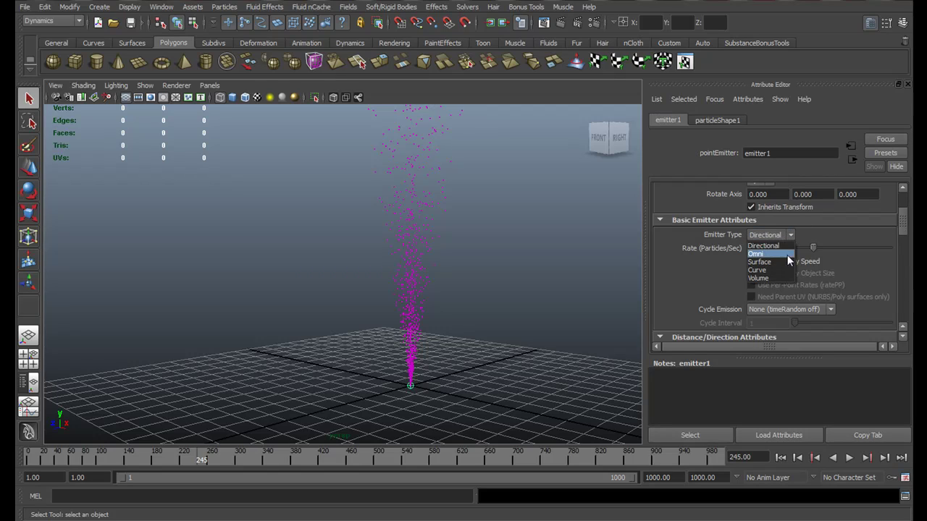
{"action": "left_click", "coordinate": [782, 262]}
{"action": "left_click_drag", "start_coordinate": [397, 360], "coordinate": [501, 364], "text": "alt"}
{"action": "left_click", "coordinate": [781, 457]}
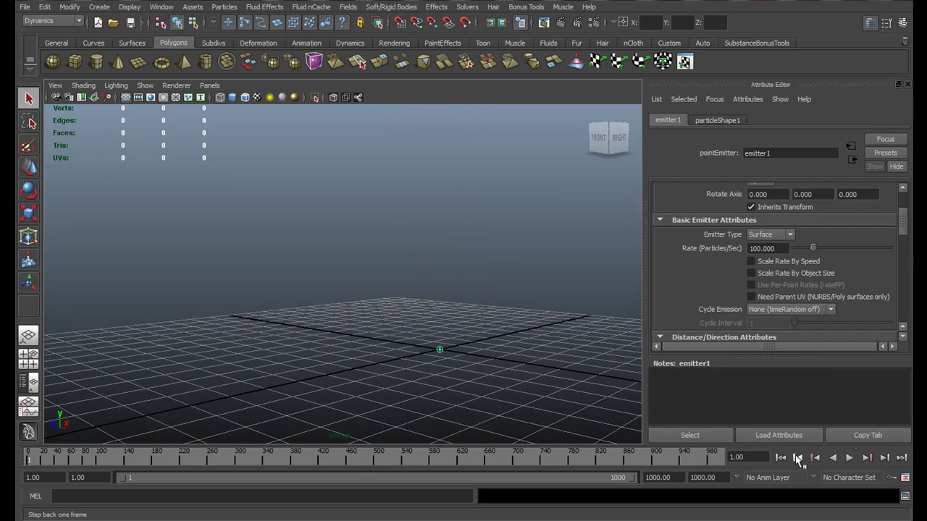
{"action": "middle_click_drag", "start_coordinate": [442, 372], "coordinate": [352, 335], "text": "alt"}
{"action": "left_click", "coordinate": [850, 457]}
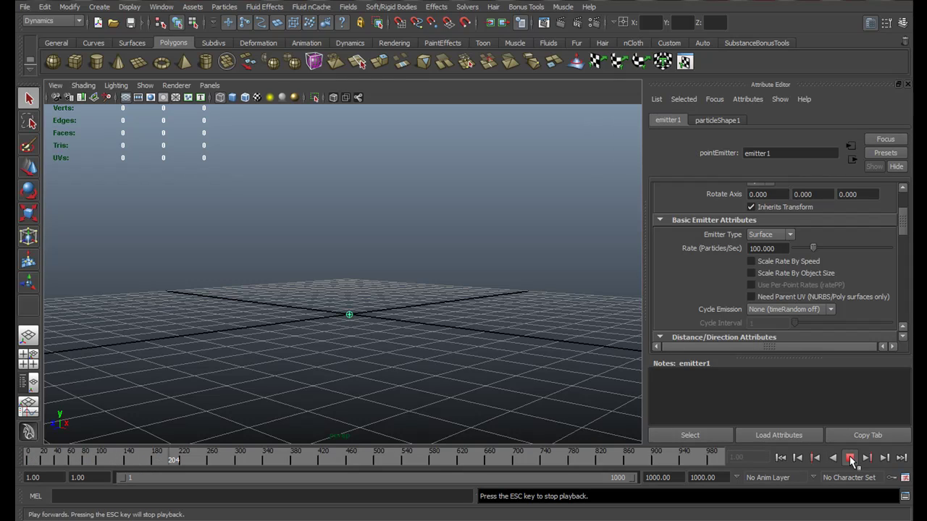
{"action": "left_click", "coordinate": [850, 457]}
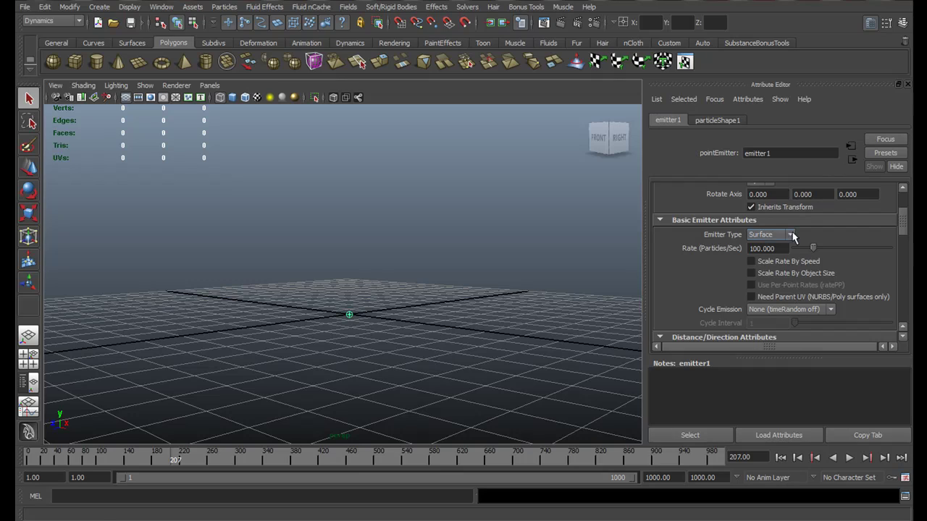
- Select both the emitter and its particle object in the scene outline and delete them
{"action": "left_click_drag", "start_coordinate": [261, 248], "coordinate": [399, 345]}
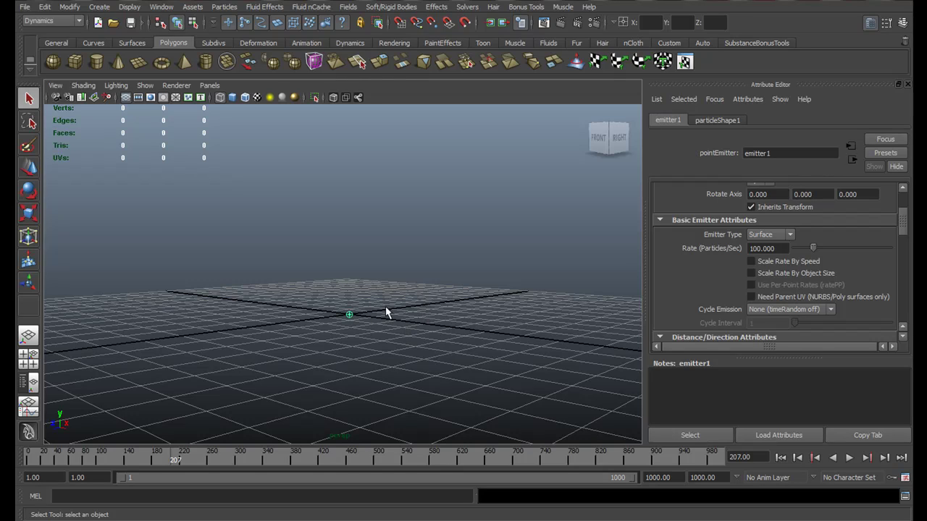
{"action": "left_click", "coordinate": [32, 382]}
{"action": "left_click", "coordinate": [105, 176], "text": "shift"}
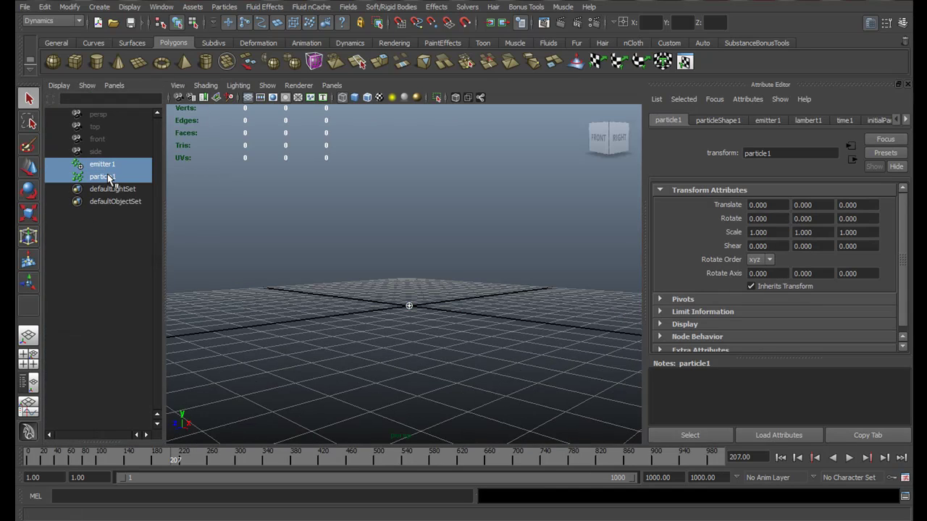
{"action": "key", "text": "Delete"}
{"action": "left_click", "coordinate": [225, 6]}
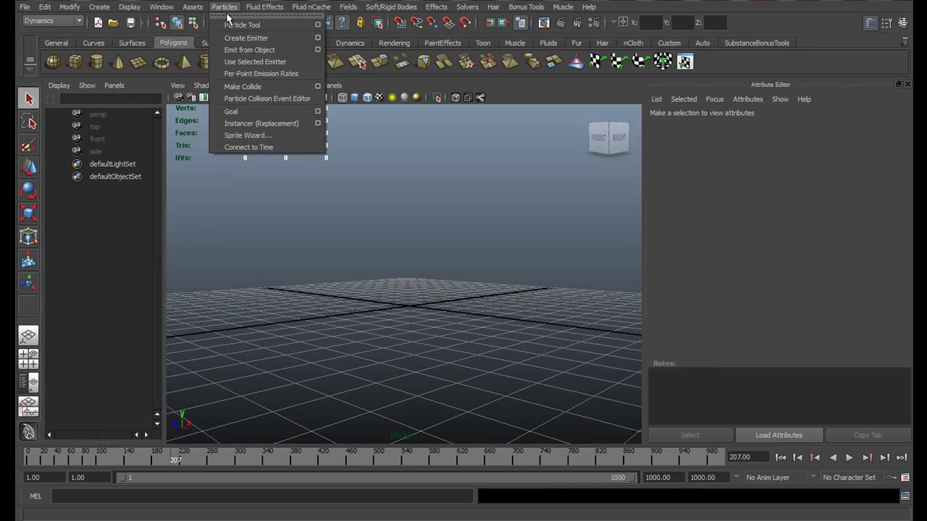
{"action": "left_click", "coordinate": [255, 42]}
{"action": "left_click", "coordinate": [258, 43]}
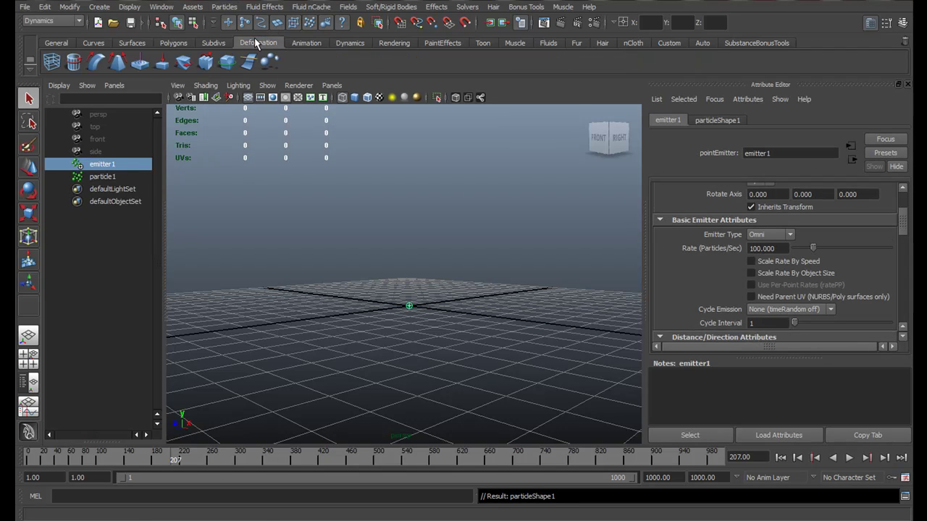
{"action": "left_click", "coordinate": [101, 177], "text": "shift"}
{"action": "key", "text": "Delete"}
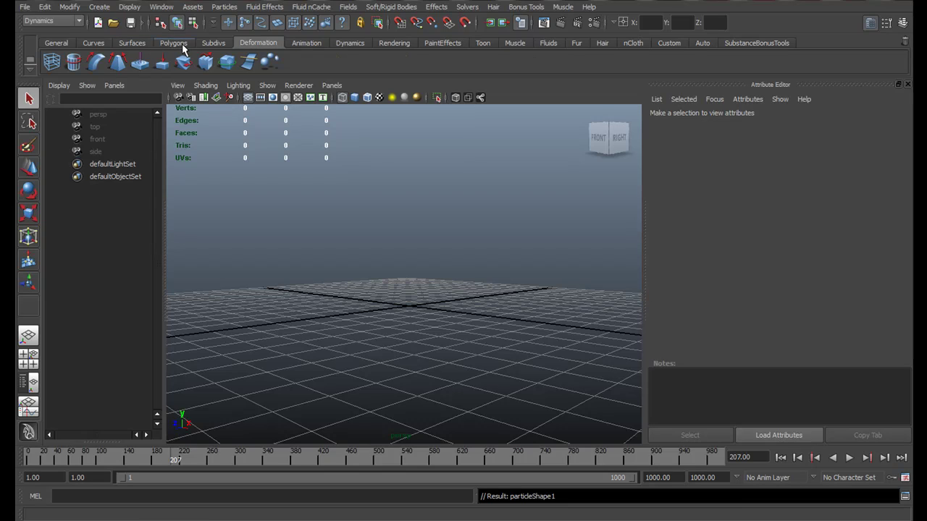
- Create a polygon plane at the origin and scale it up uniformly by about 5.14
{"action": "left_click", "coordinate": [174, 43]}
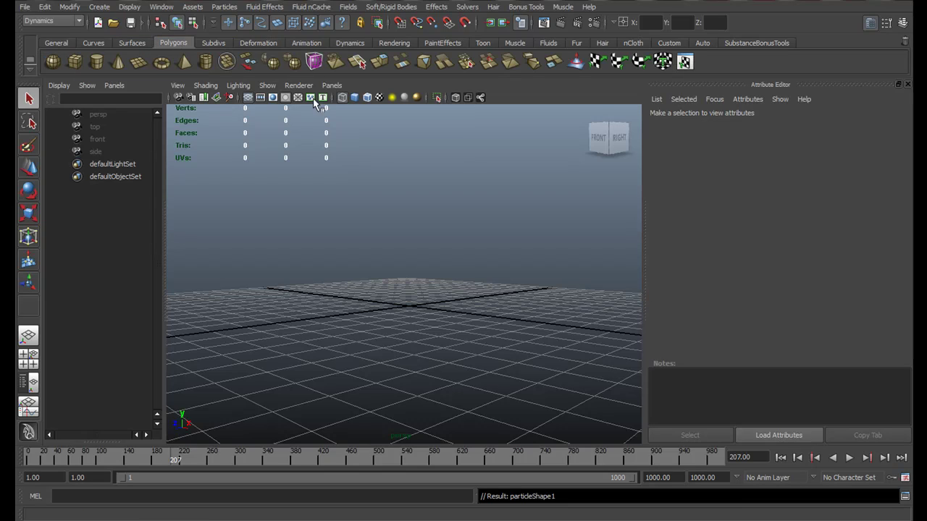
{"action": "left_click", "coordinate": [142, 66]}
{"action": "left_click_drag", "start_coordinate": [440, 307], "coordinate": [480, 321], "text": "alt"}
{"action": "key", "text": "r"}
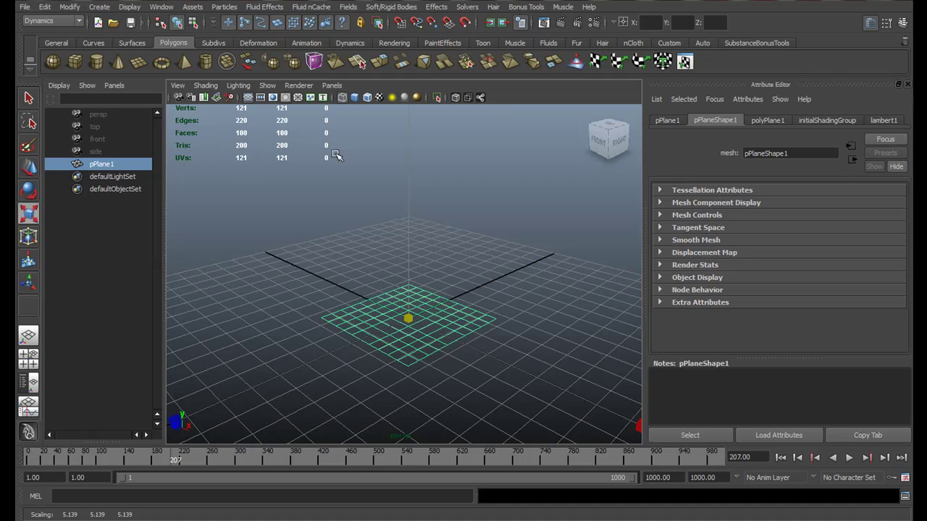
- Make the polygon plane emit particles with Emit from Object, and review the new emitter's type options and basic attributes
{"action": "left_click", "coordinate": [229, 7]}
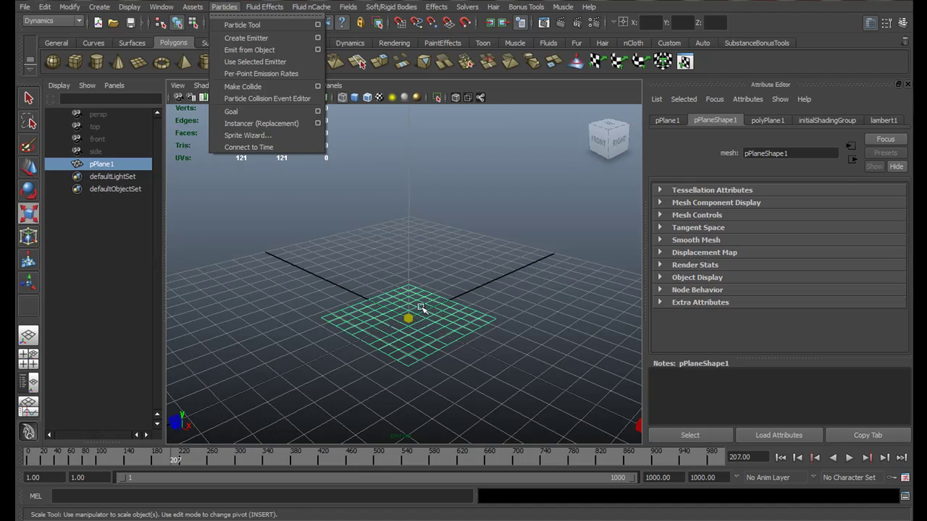
{"action": "left_click", "coordinate": [269, 49]}
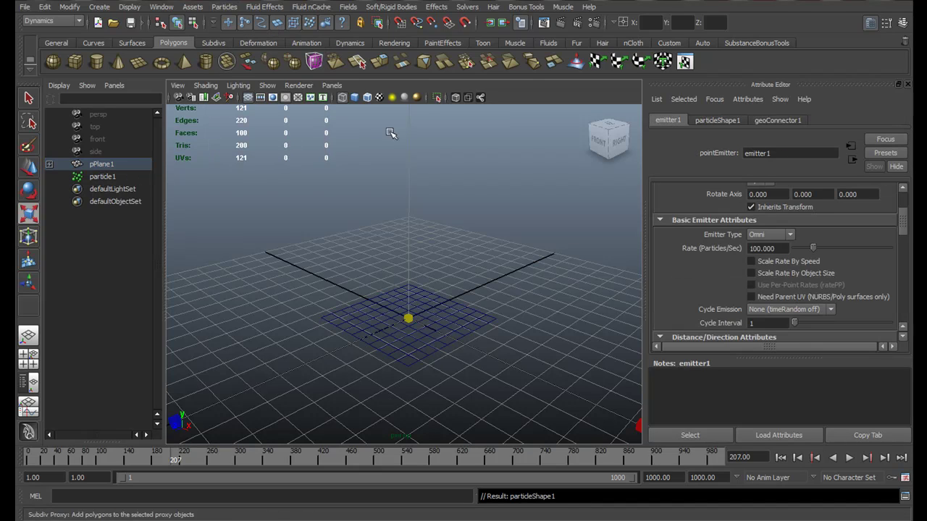
{"action": "left_click", "coordinate": [791, 234]}
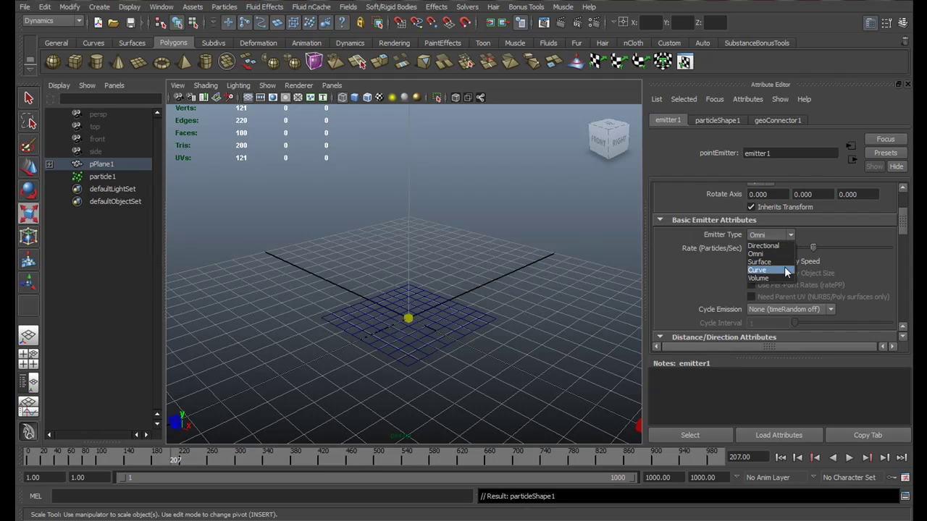
{"action": "left_click", "coordinate": [835, 220]}
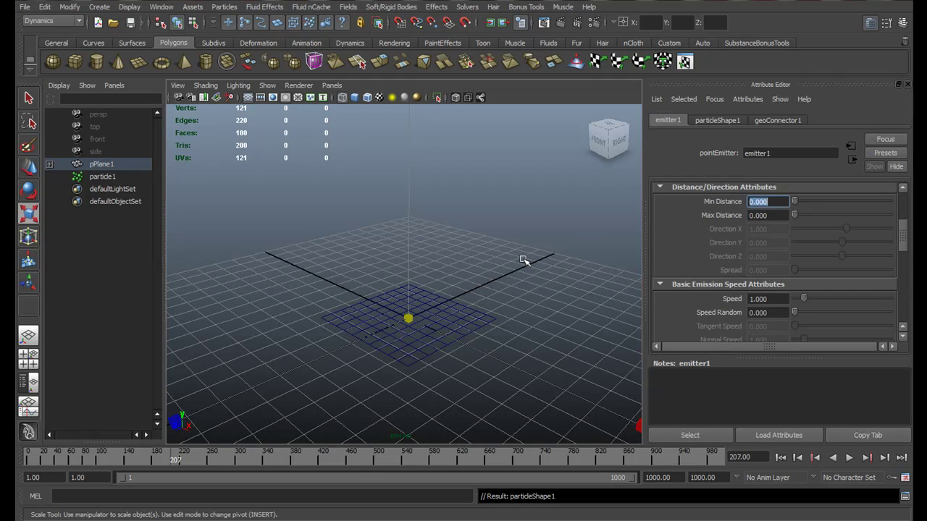
{"action": "left_click_drag", "start_coordinate": [900, 227], "coordinate": [896, 211]}
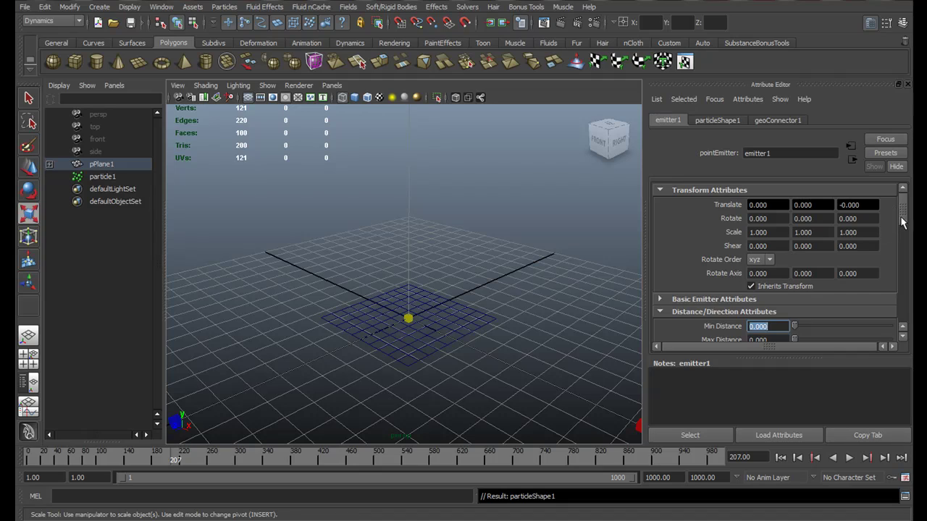
{"action": "left_click", "coordinate": [691, 299]}
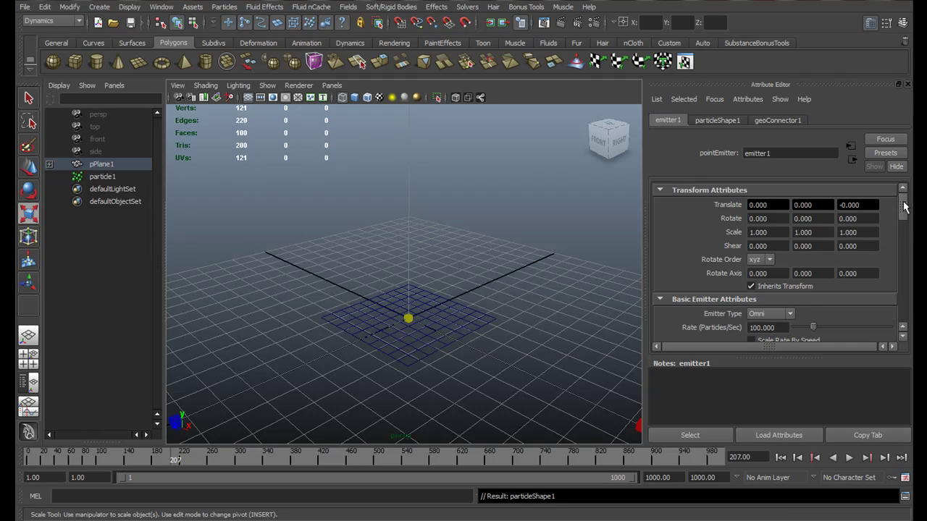
{"action": "left_click_drag", "start_coordinate": [903, 208], "coordinate": [903, 217]}
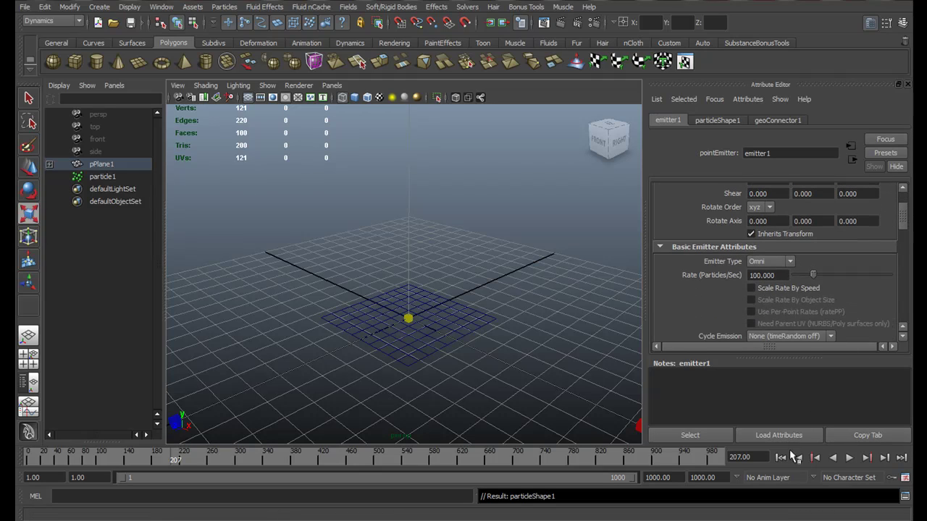
- Play the plane's Omni emission from the first frame, stop it, and rewind
{"action": "left_click", "coordinate": [781, 458]}
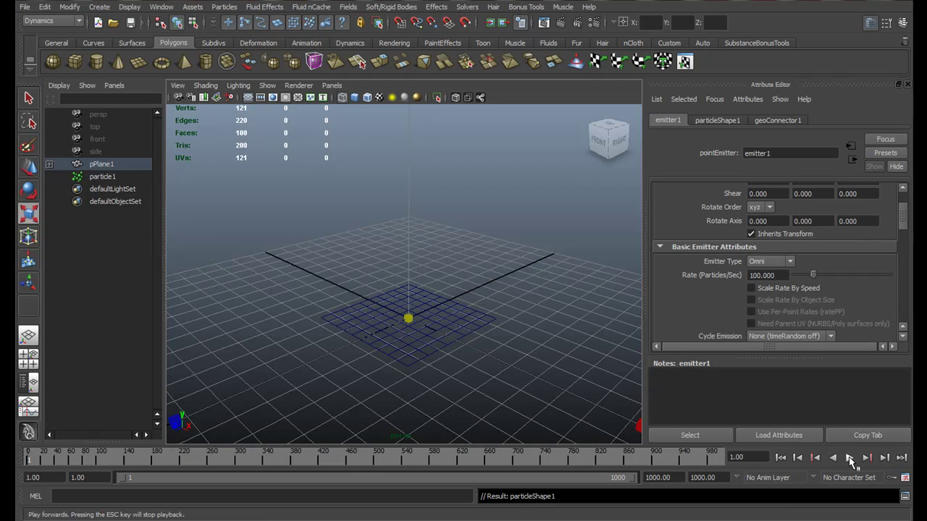
{"action": "left_click", "coordinate": [849, 459]}
{"action": "left_click", "coordinate": [848, 459]}
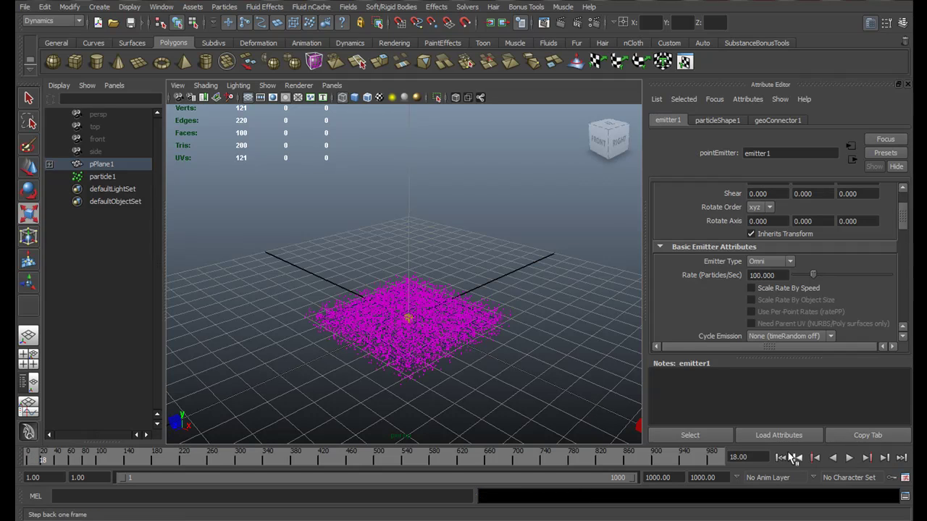
{"action": "left_click", "coordinate": [780, 457]}
- Set the plane emitter's Speed to 0.1 and play the simulation from the first frame
{"action": "key", "text": "r"}
{"action": "scroll", "coordinate": [465, 310], "scroll_direction": "up", "scroll_amount": 2}
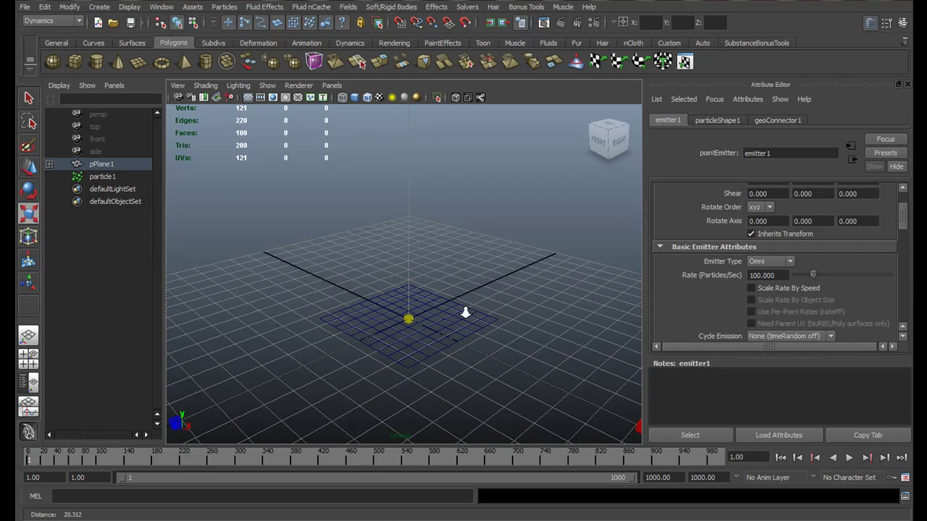
{"action": "left_click_drag", "start_coordinate": [905, 222], "coordinate": [909, 266]}
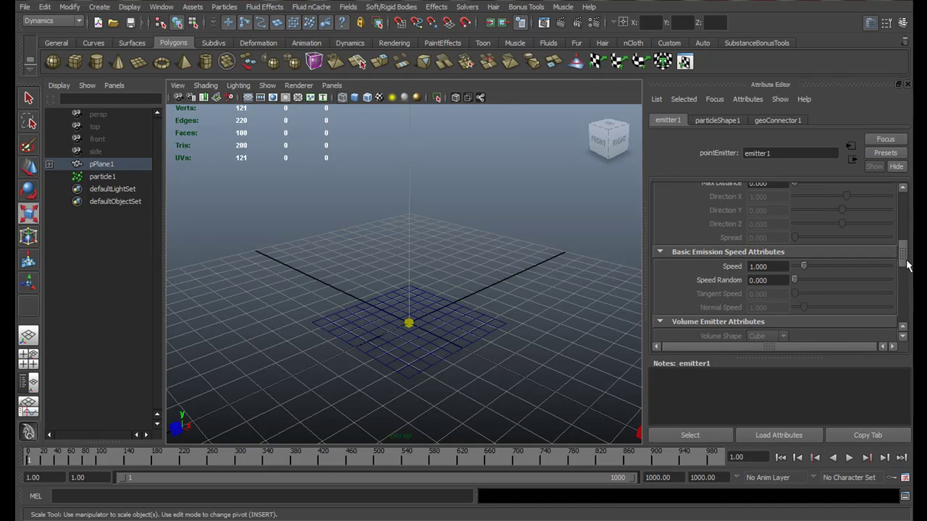
{"action": "left_click", "coordinate": [763, 266]}
{"action": "type", "text": "0.1"}
{"action": "key", "text": "Return"}
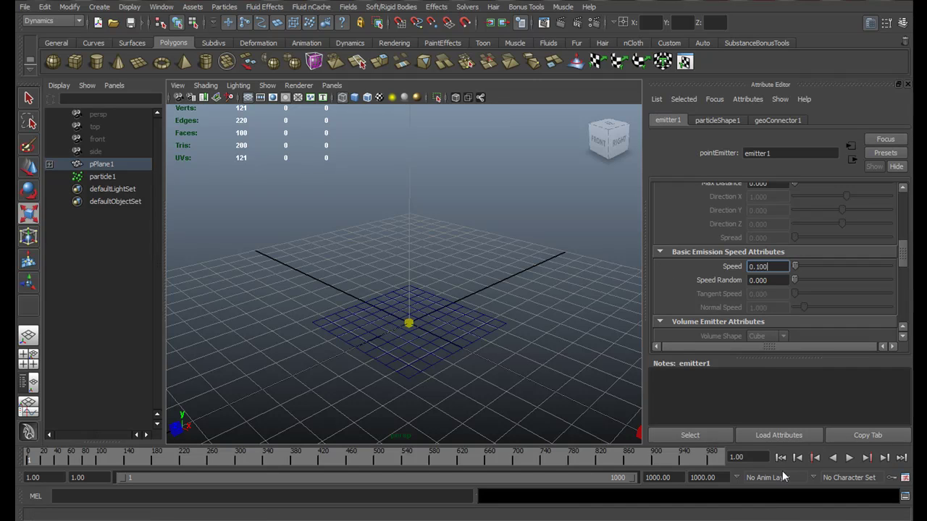
{"action": "left_click", "coordinate": [848, 459]}
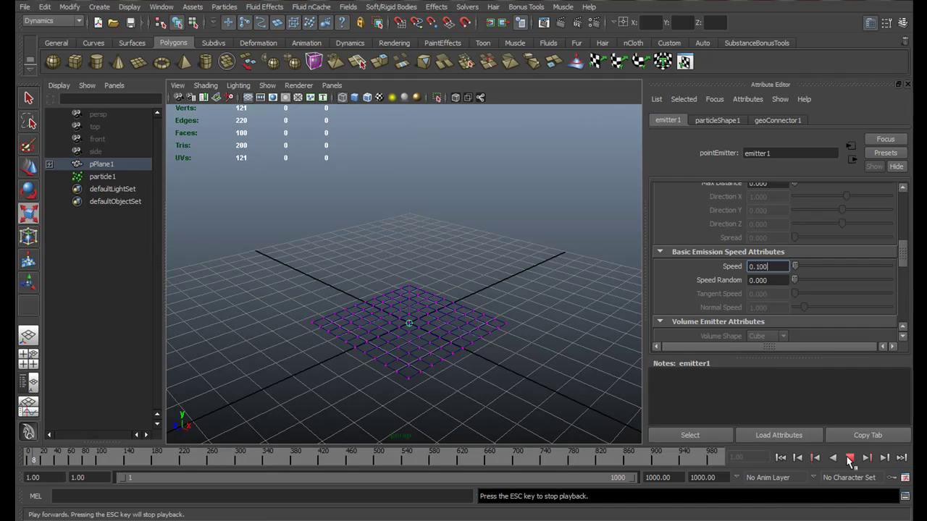
- Examine the particles emitted from the plane's vertices with the Omni type, up close and from several angles
{"action": "scroll", "coordinate": [546, 398], "scroll_direction": "up", "scroll_amount": 3}
{"action": "middle_click_drag", "start_coordinate": [507, 323], "coordinate": [497, 234], "text": "alt"}
{"action": "right_click_drag", "start_coordinate": [497, 235], "coordinate": [510, 307], "text": "alt"}
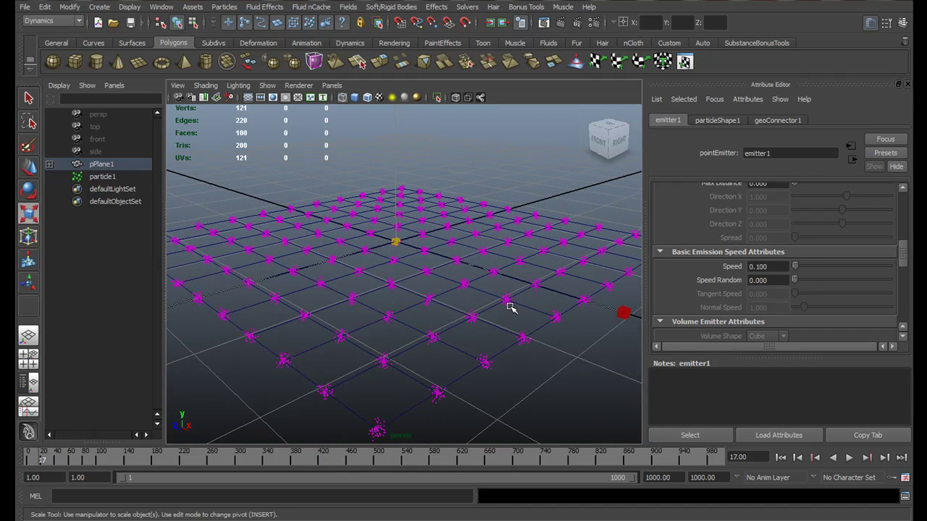
{"action": "mouse_move", "coordinate": [906, 255]}
{"action": "left_mouse_down"}
{"action": "mouse_move", "coordinate": [904, 190]}
{"action": "mouse_move", "coordinate": [905, 246]}
{"action": "left_mouse_up"}
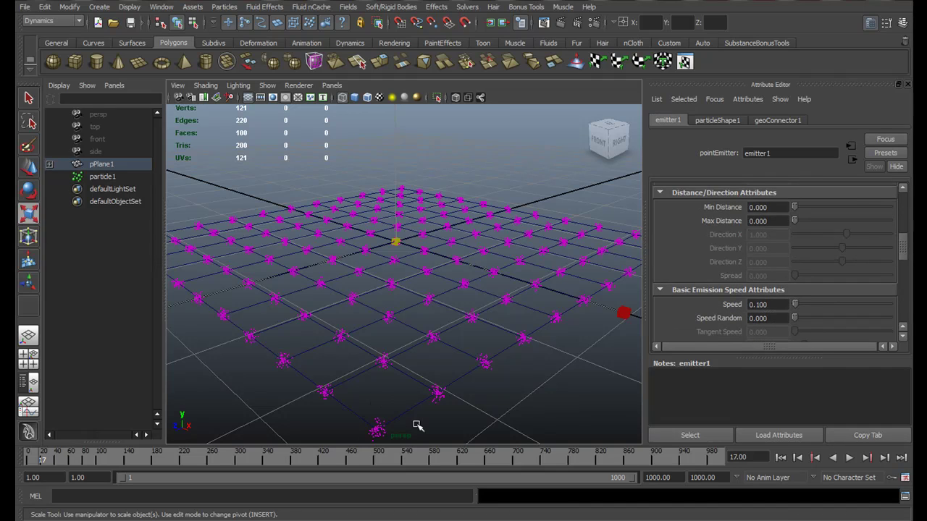
{"action": "mouse_move", "coordinate": [417, 426]}
{"action": "left_mouse_down", "text": "alt"}
{"action": "mouse_move", "coordinate": [463, 294]}
{"action": "mouse_move", "coordinate": [439, 305]}
{"action": "left_mouse_up", "text": "alt"}
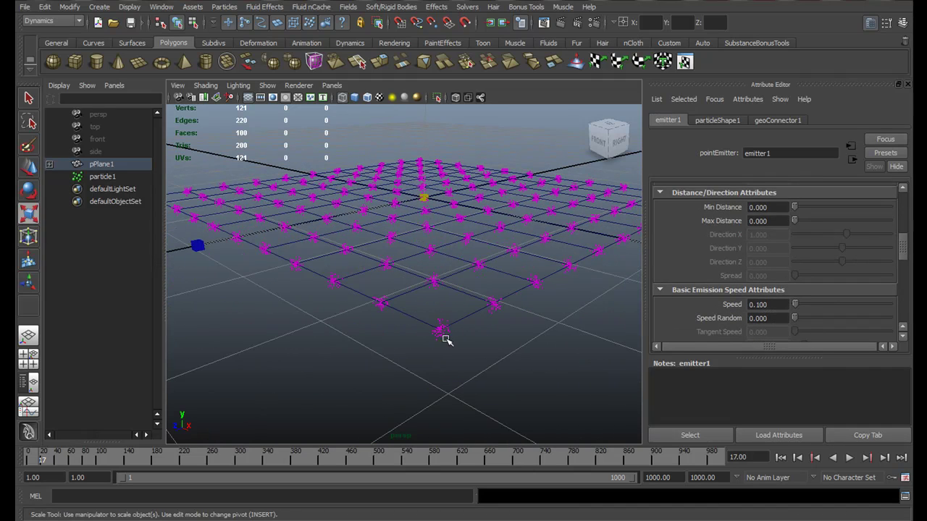
- Change the plane emitter's type from Omni to Surface
{"action": "left_click_drag", "start_coordinate": [903, 252], "coordinate": [909, 227]}
{"action": "left_click", "coordinate": [774, 238]}
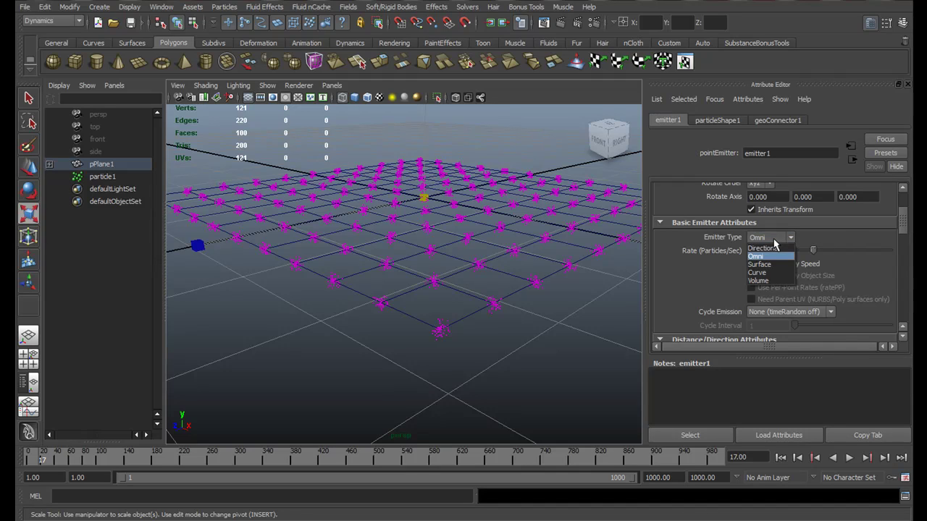
{"action": "left_click", "coordinate": [774, 265]}
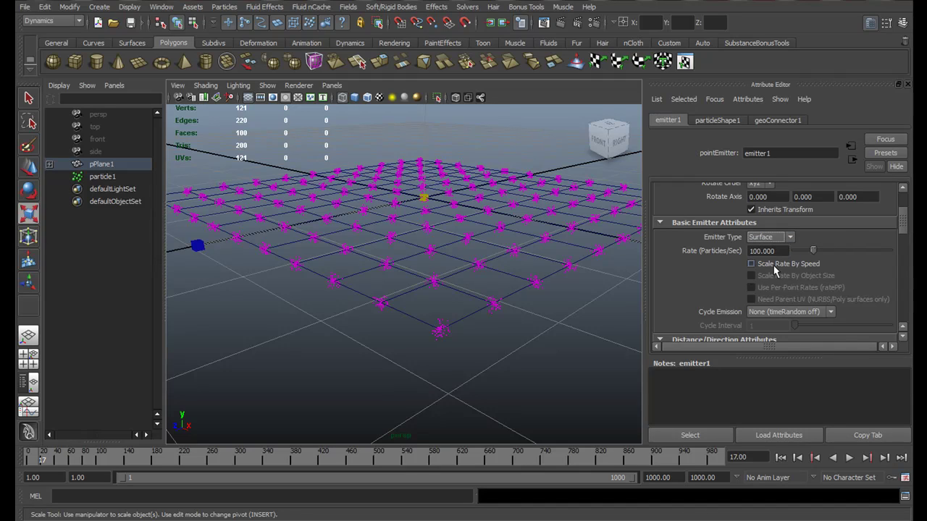
- Play the Surface emission from the first frame and stop it after the particles have risen
{"action": "left_click", "coordinate": [780, 458]}
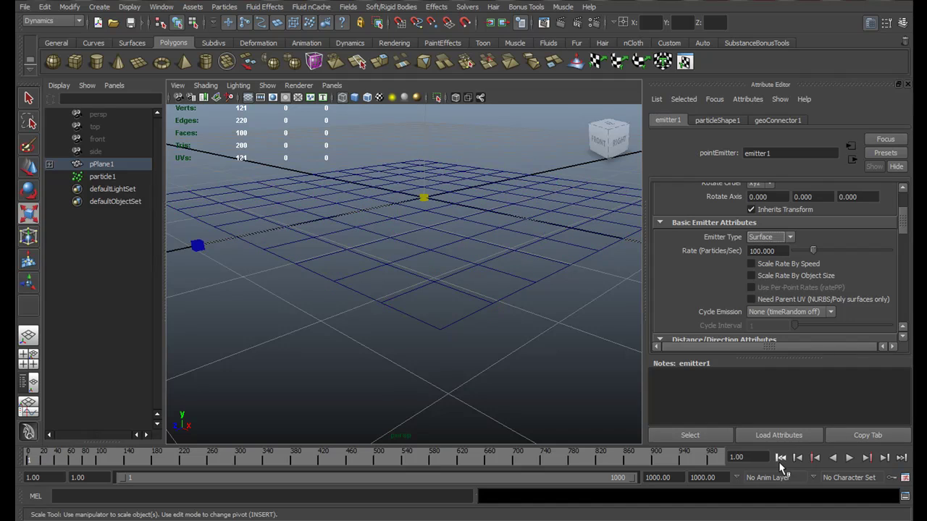
{"action": "scroll", "coordinate": [454, 215], "scroll_direction": "down", "scroll_amount": 3}
{"action": "scroll", "coordinate": [454, 215], "scroll_direction": "down", "scroll_amount": 2}
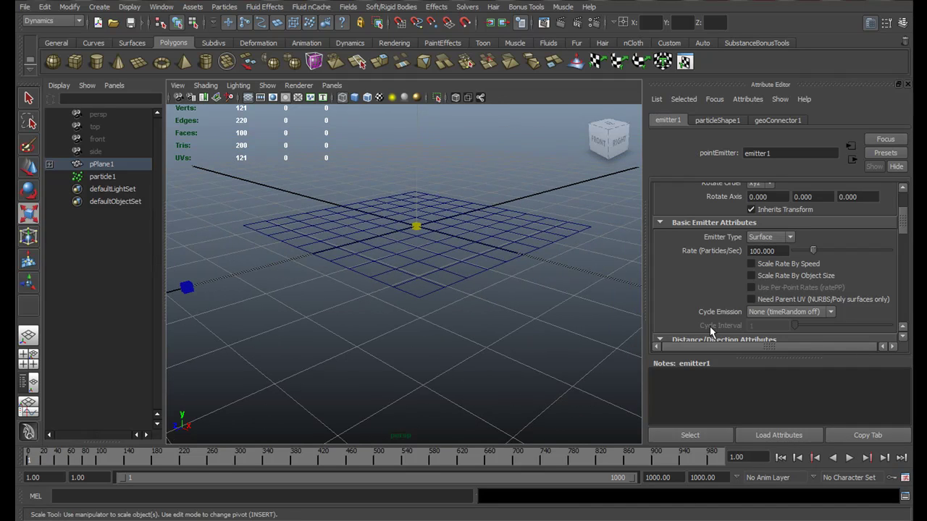
{"action": "left_click", "coordinate": [848, 457]}
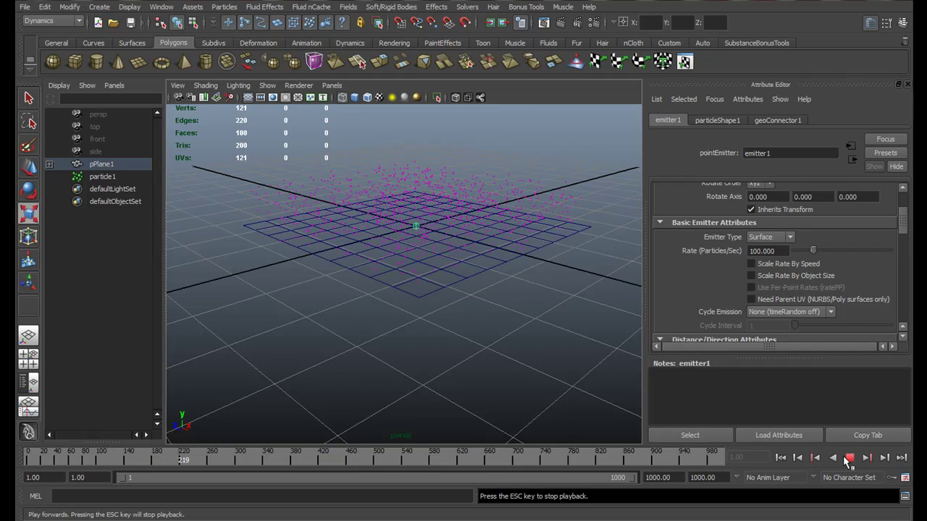
{"action": "left_click", "coordinate": [848, 458]}
- Examine the particle spread above the plane from several angles, selecting the plane for reference
{"action": "left_click_drag", "start_coordinate": [477, 317], "coordinate": [474, 298], "text": "alt"}
{"action": "middle_click_drag", "start_coordinate": [477, 208], "coordinate": [471, 340], "text": "alt"}
{"action": "mouse_move", "coordinate": [471, 341]}
{"action": "right_mouse_down", "text": "alt"}
{"action": "mouse_move", "coordinate": [476, 364]}
{"action": "mouse_move", "coordinate": [483, 346]}
{"action": "right_mouse_up", "text": "alt"}
{"action": "middle_click_drag", "start_coordinate": [483, 346], "coordinate": [492, 293], "text": "alt"}
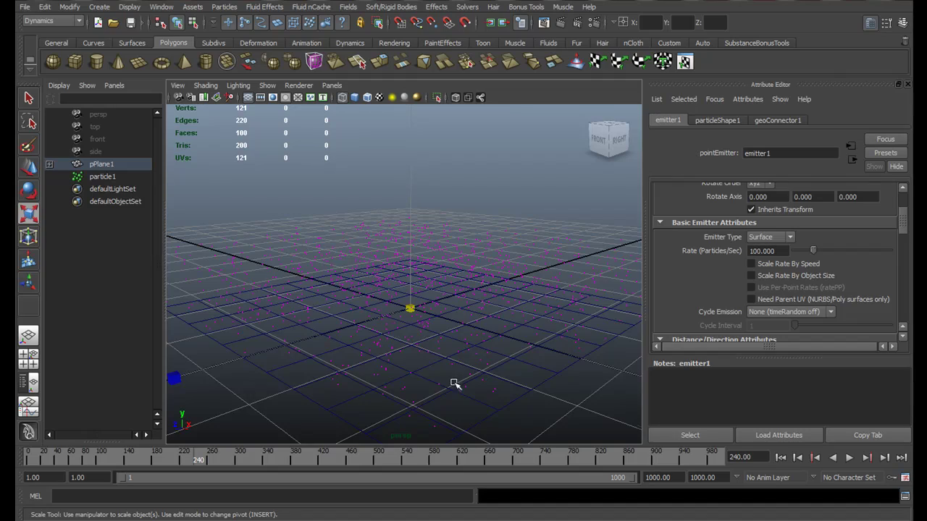
{"action": "left_click_drag", "start_coordinate": [453, 384], "coordinate": [475, 322], "text": "alt"}
{"action": "left_click", "coordinate": [487, 298]}
{"action": "left_click_drag", "start_coordinate": [406, 301], "coordinate": [445, 318], "text": "alt"}
{"action": "middle_click_drag", "start_coordinate": [463, 279], "coordinate": [453, 322], "text": "alt"}
{"action": "right_click_drag", "start_coordinate": [545, 307], "coordinate": [532, 275], "text": "alt"}
{"action": "left_click_drag", "start_coordinate": [531, 275], "coordinate": [499, 318], "text": "alt"}
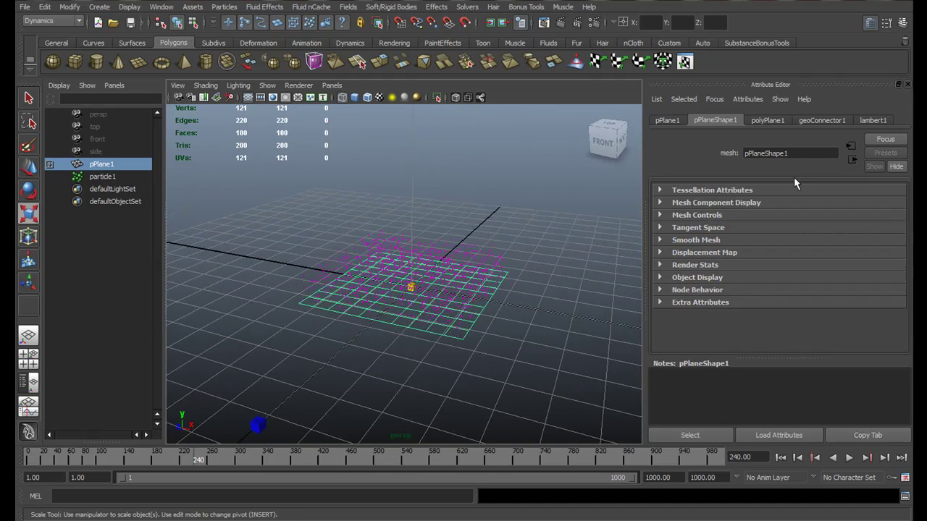
- Select the emitted particles and review the emitter's distance, direction and speed attributes
{"action": "key", "text": "r"}
{"action": "left_click", "coordinate": [473, 271]}
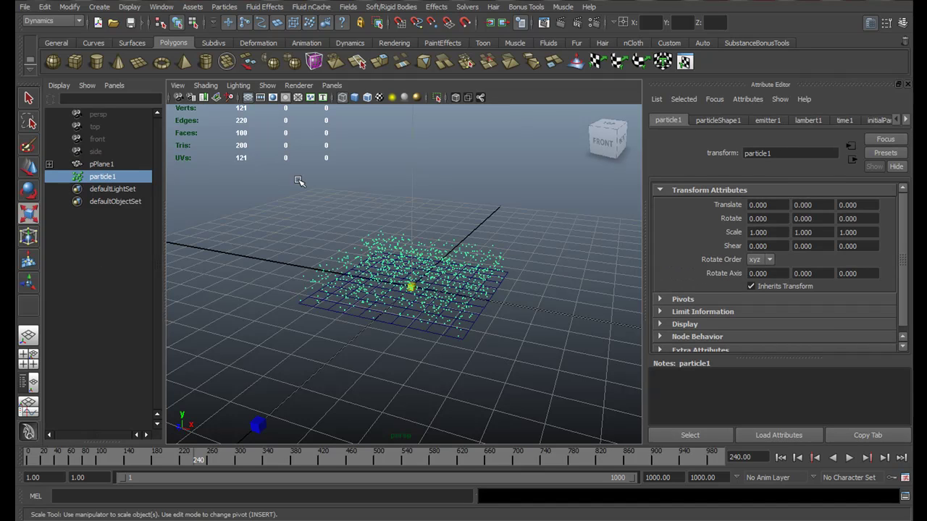
{"action": "left_click", "coordinate": [768, 120]}
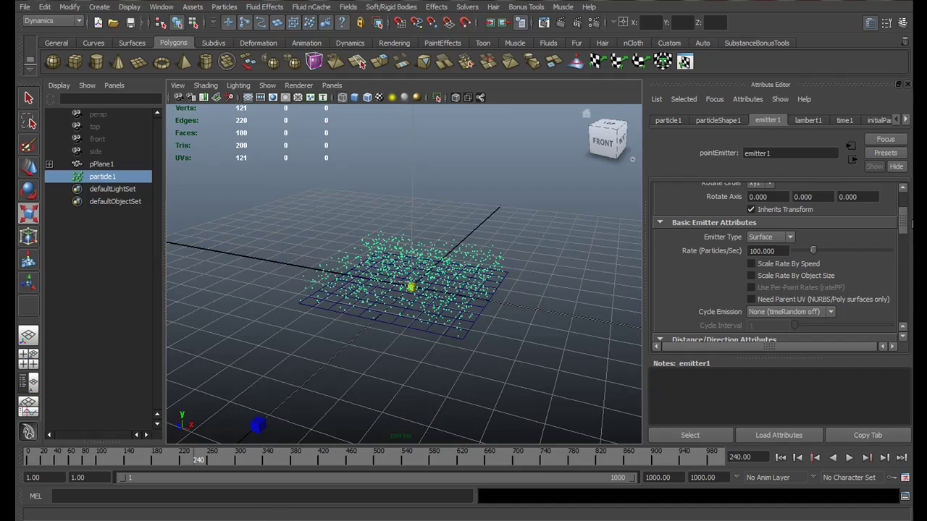
{"action": "left_click_drag", "start_coordinate": [907, 225], "coordinate": [903, 248]}
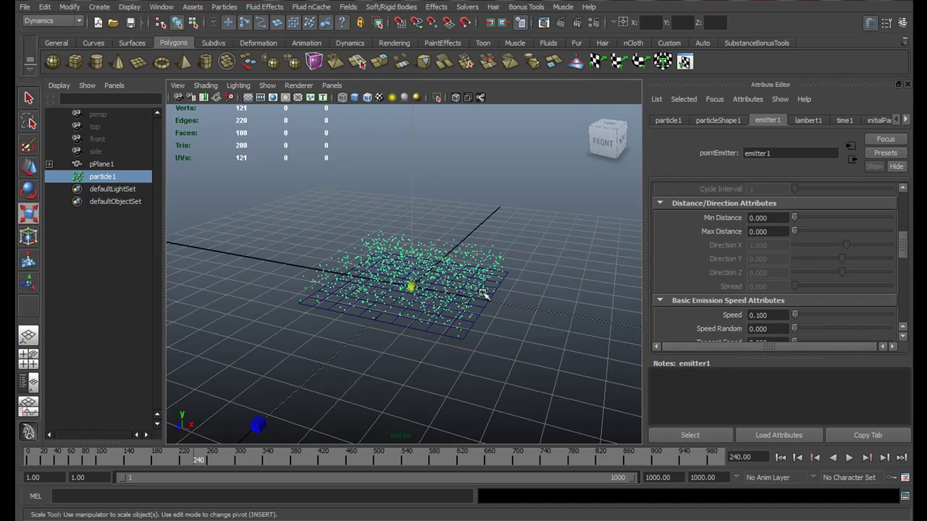
- Display the polygon plane's face normals and view their direction relative to the particles
{"action": "right_click_drag", "start_coordinate": [484, 293], "coordinate": [511, 379], "text": "alt"}
{"action": "left_click", "coordinate": [508, 383]}
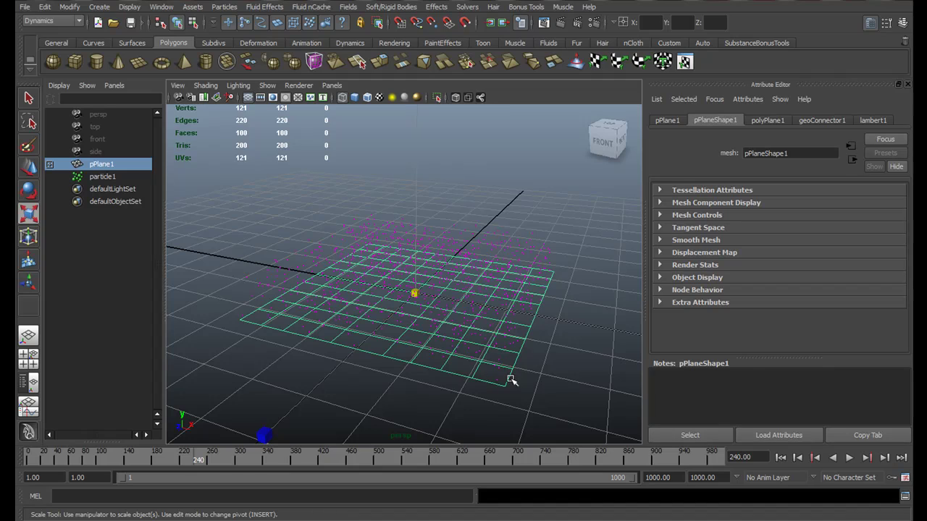
{"action": "left_click", "coordinate": [100, 7]}
{"action": "mouse_move", "coordinate": [129, 7]}
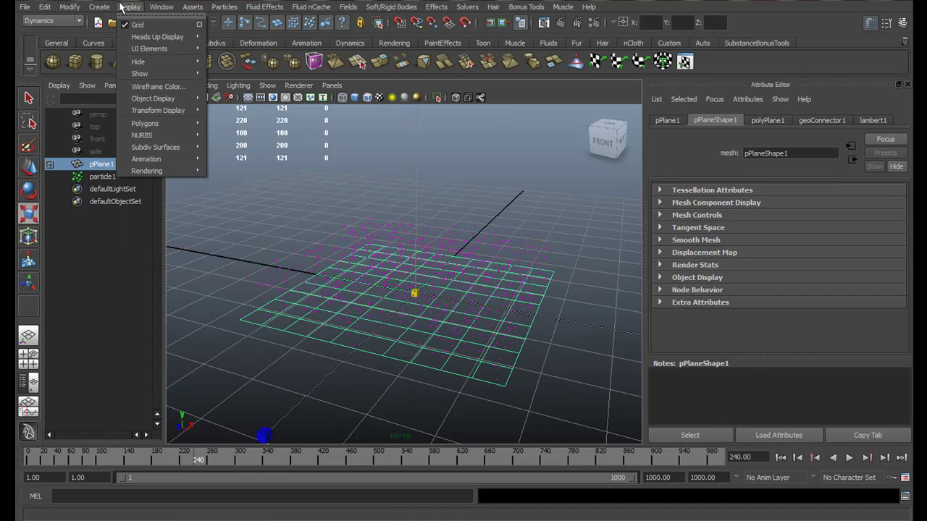
{"action": "mouse_move", "coordinate": [185, 116]}
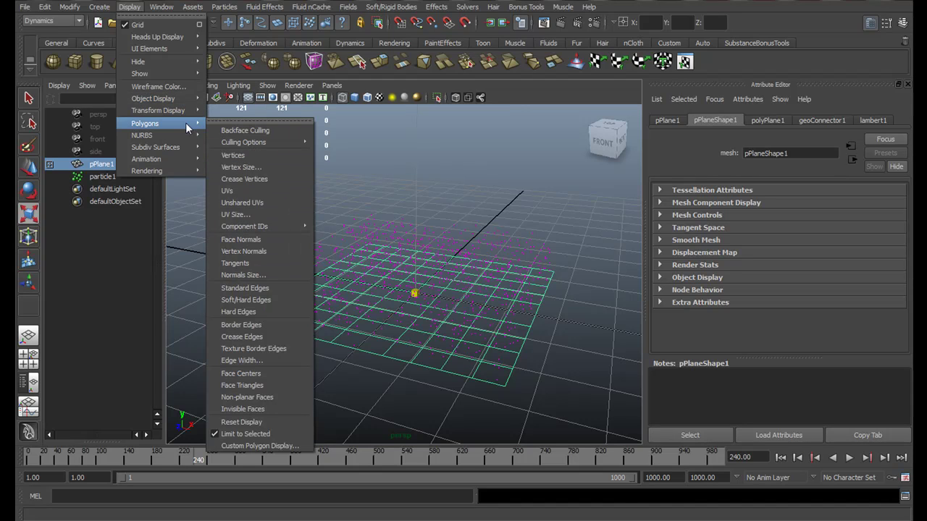
{"action": "left_click", "coordinate": [300, 239]}
{"action": "left_click_drag", "start_coordinate": [502, 315], "coordinate": [478, 232], "text": "alt"}
{"action": "right_click_drag", "start_coordinate": [477, 232], "coordinate": [360, 144], "text": "alt"}
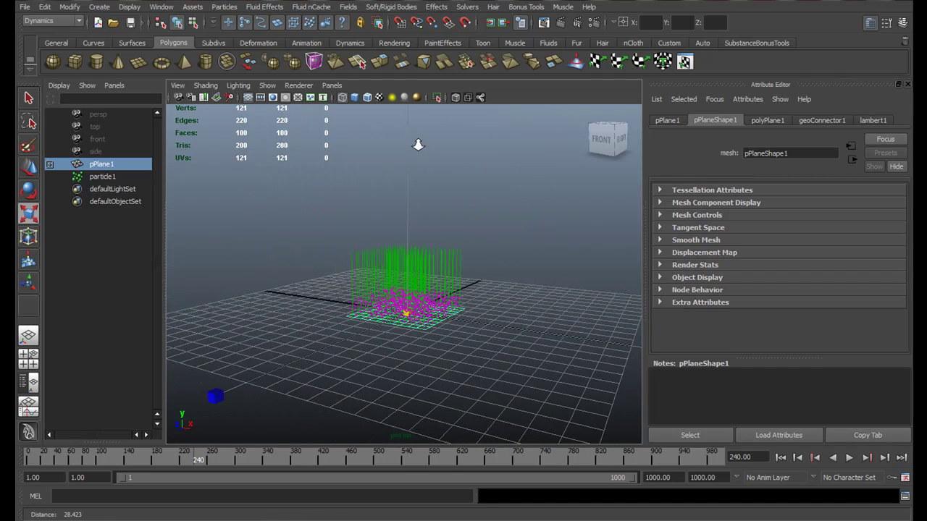
- Turn off the face normals display on the polygon plane
{"action": "left_click", "coordinate": [125, 9]}
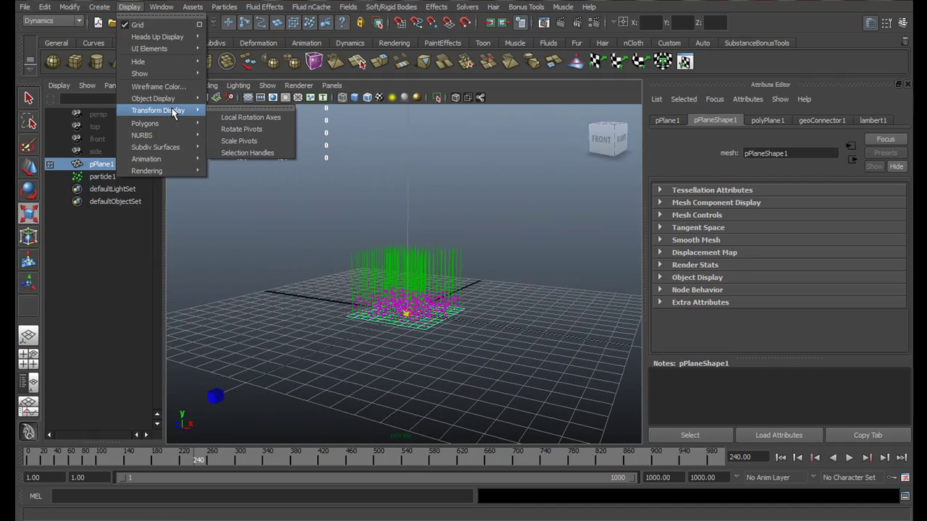
{"action": "mouse_move", "coordinate": [183, 123]}
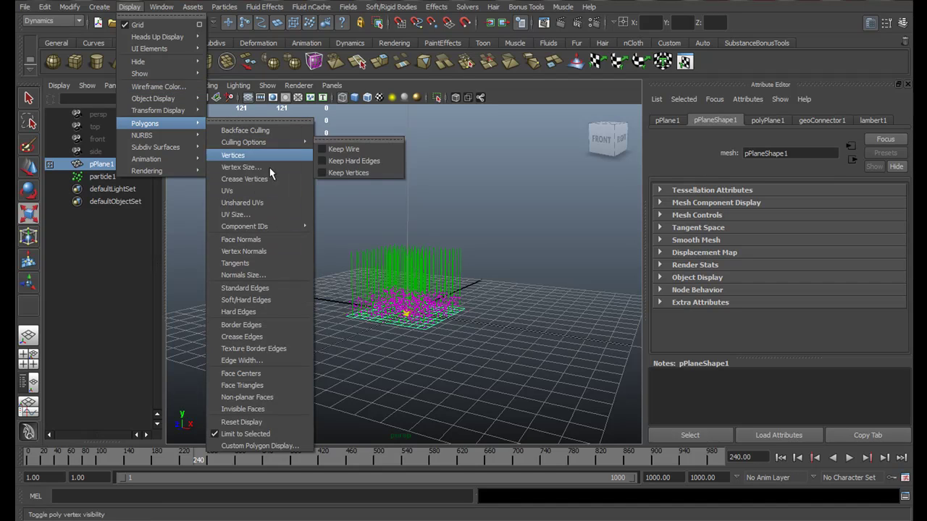
{"action": "left_click", "coordinate": [269, 238]}
{"action": "right_click_drag", "start_coordinate": [314, 242], "coordinate": [484, 224], "text": "alt"}
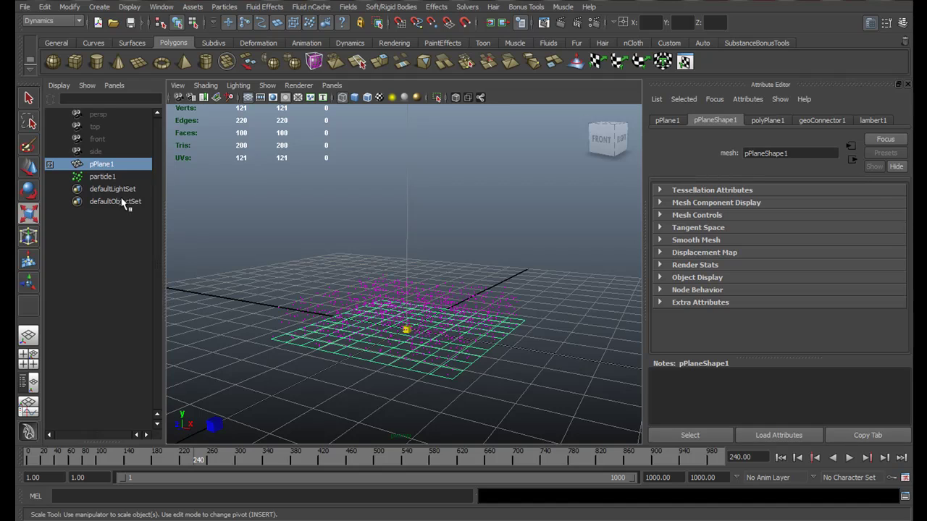
- Select the particles and examine the emitter's Basic Emission Speed attributes, including Speed, Tangent Speed and Normal Speed
{"action": "left_click", "coordinate": [108, 178]}
{"action": "left_click", "coordinate": [780, 121]}
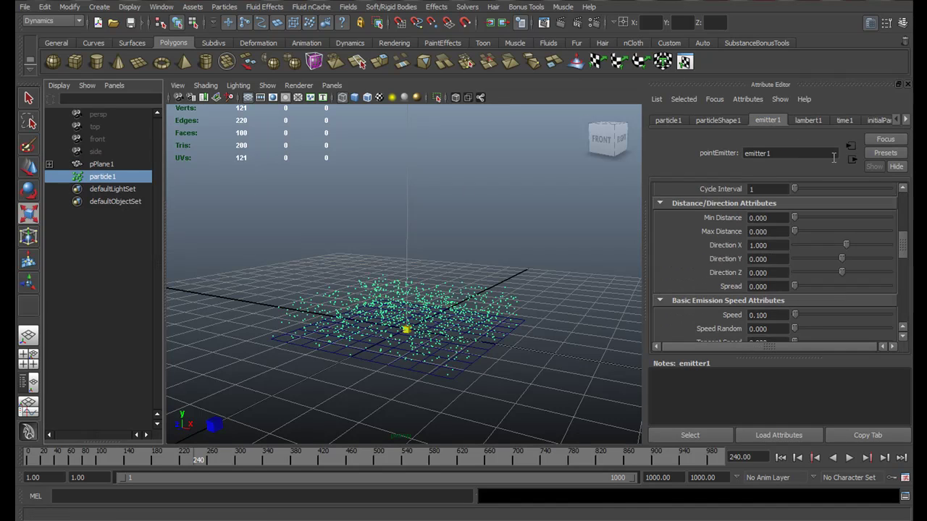
{"action": "left_click_drag", "start_coordinate": [907, 252], "coordinate": [900, 262]}
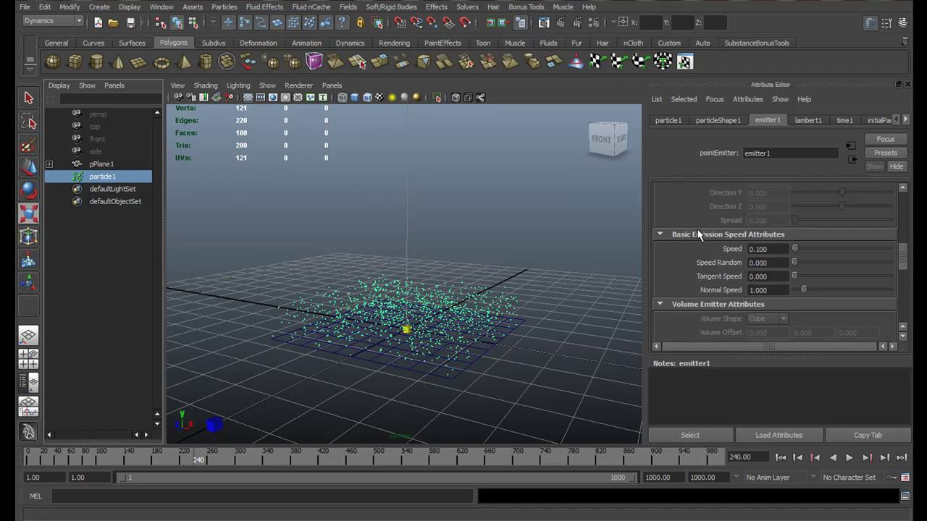
{"action": "left_click", "coordinate": [732, 235]}
{"action": "left_click", "coordinate": [731, 235]}
{"action": "left_click_drag", "start_coordinate": [902, 255], "coordinate": [899, 258]}
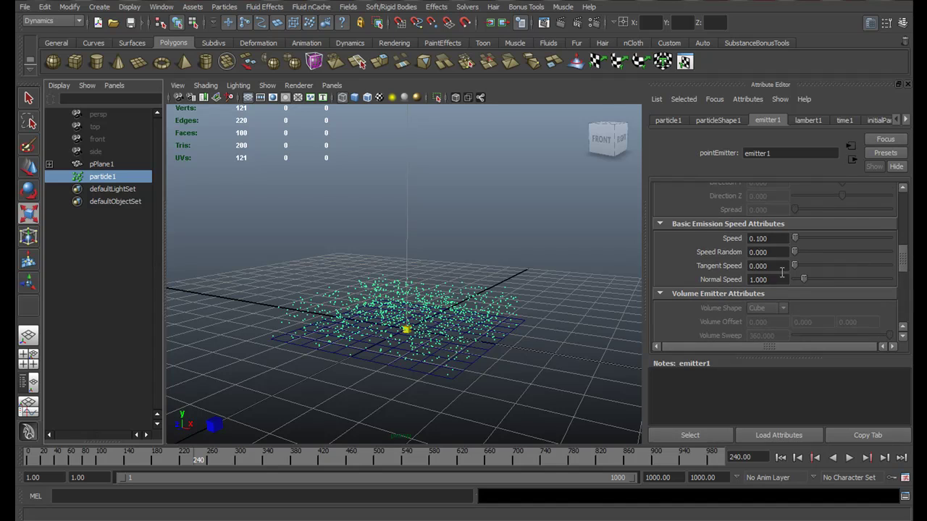
{"action": "left_click", "coordinate": [776, 265]}
{"action": "right_click_drag", "start_coordinate": [500, 286], "coordinate": [525, 308], "text": "alt"}
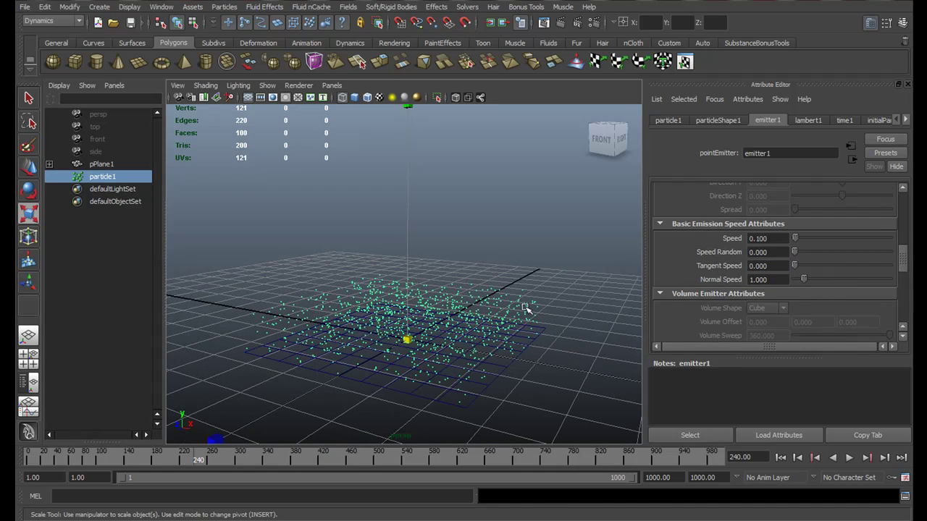
{"action": "left_click", "coordinate": [771, 239]}
{"action": "left_click_drag", "start_coordinate": [905, 260], "coordinate": [904, 258]}
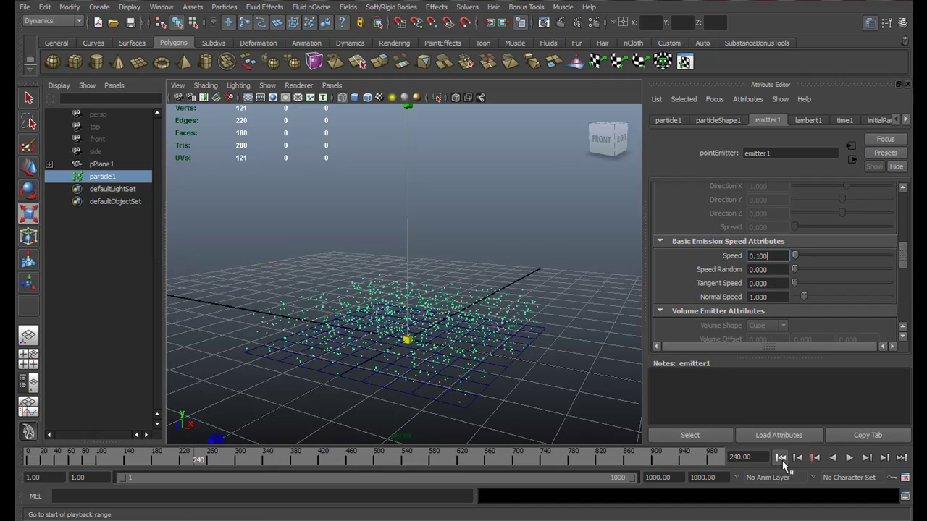
- Play the Surface emission from the first frame with the current speed settings, stop it, and rewind
{"action": "left_click", "coordinate": [780, 457]}
{"action": "left_click", "coordinate": [848, 458]}
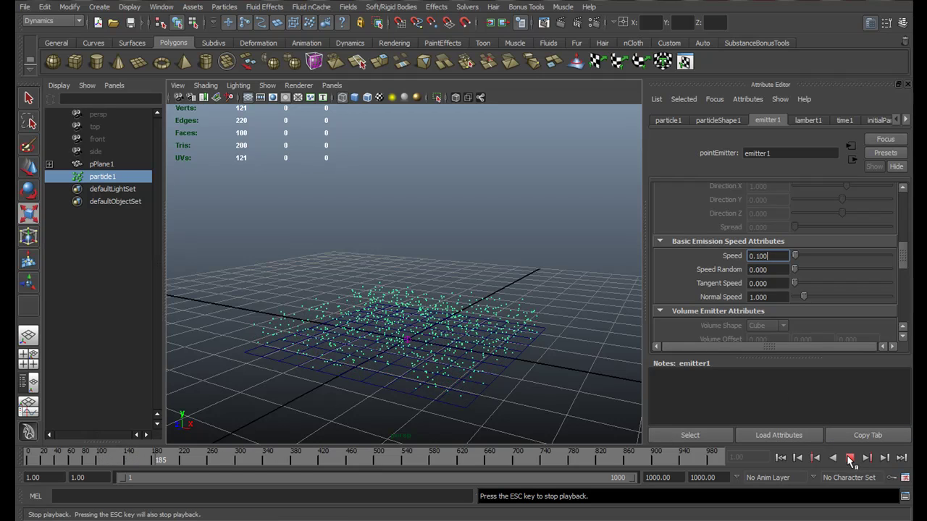
{"action": "left_click", "coordinate": [849, 458]}
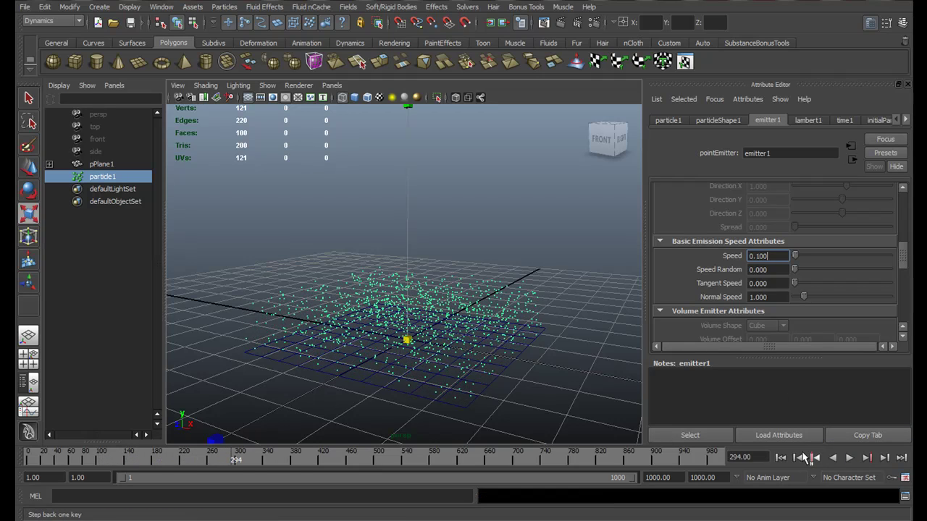
{"action": "left_click", "coordinate": [780, 458]}
- Set the plane emitter's Tangent Speed to 1
{"action": "left_click", "coordinate": [772, 282]}
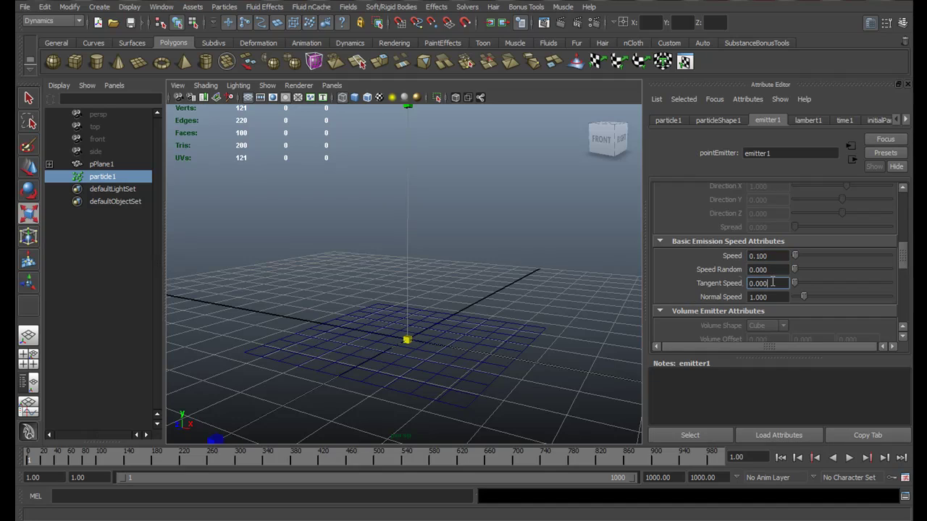
{"action": "type", "text": "1"}
{"action": "key", "text": "Return"}
- Play the emission with the new Tangent Speed, view the particles from a low angle, stop, and rewind
{"action": "left_click", "coordinate": [849, 457]}
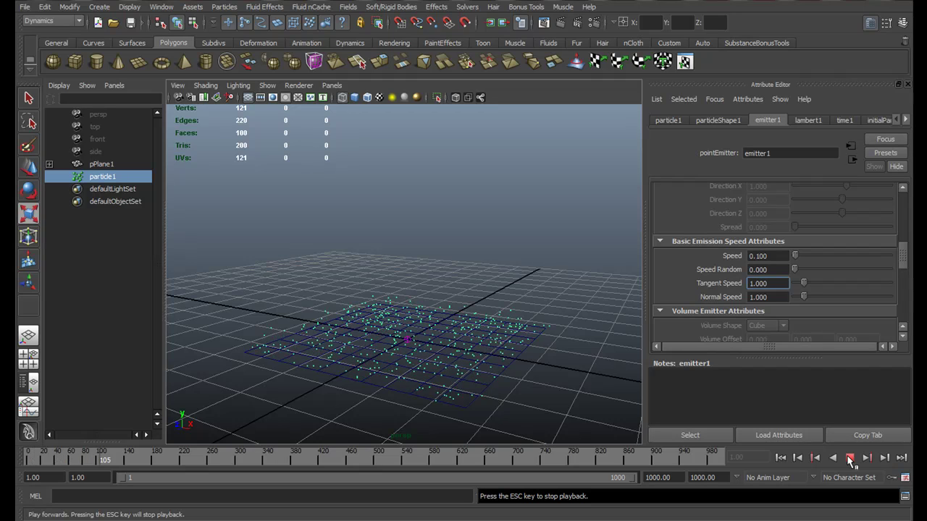
{"action": "left_click_drag", "start_coordinate": [509, 367], "coordinate": [527, 324], "text": "alt"}
{"action": "right_click_drag", "start_coordinate": [526, 325], "coordinate": [523, 319], "text": "alt"}
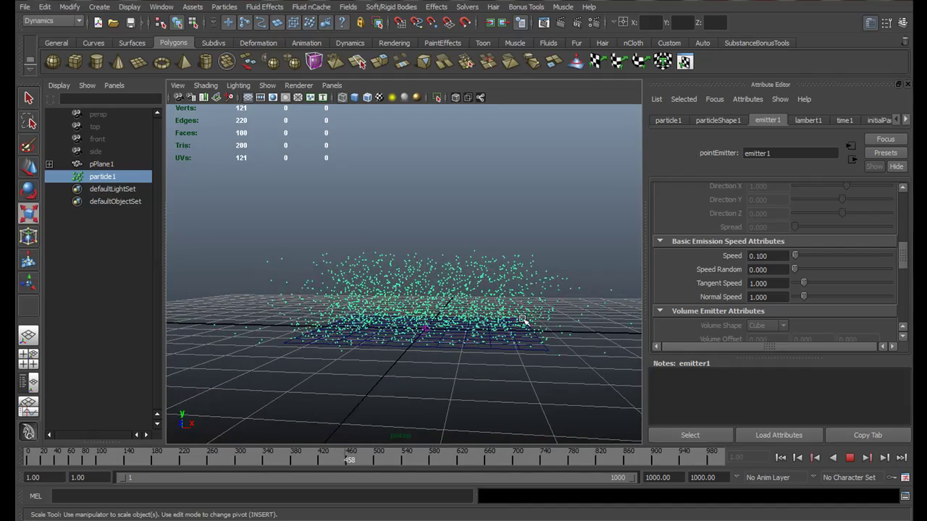
{"action": "left_click_drag", "start_coordinate": [562, 309], "coordinate": [485, 294], "text": "alt"}
{"action": "left_click", "coordinate": [769, 258]}
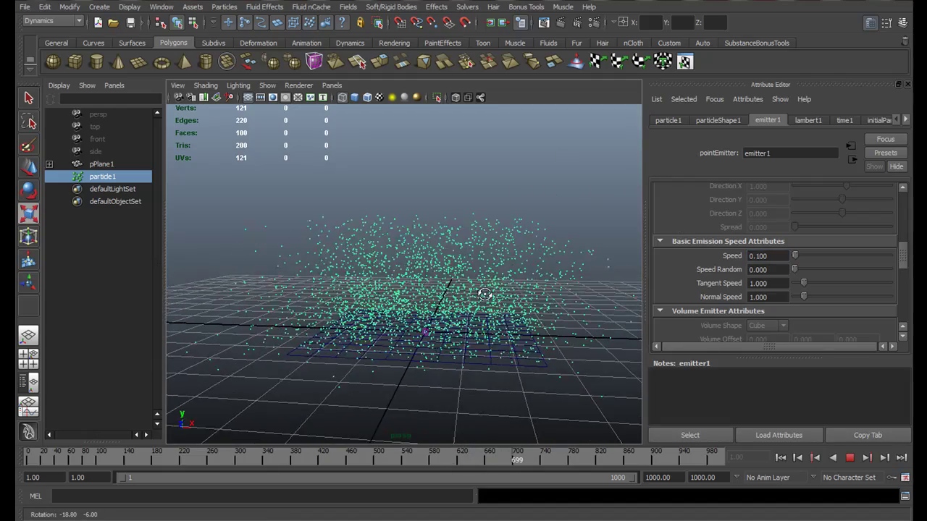
{"action": "left_click", "coordinate": [852, 456]}
{"action": "left_click", "coordinate": [775, 459]}
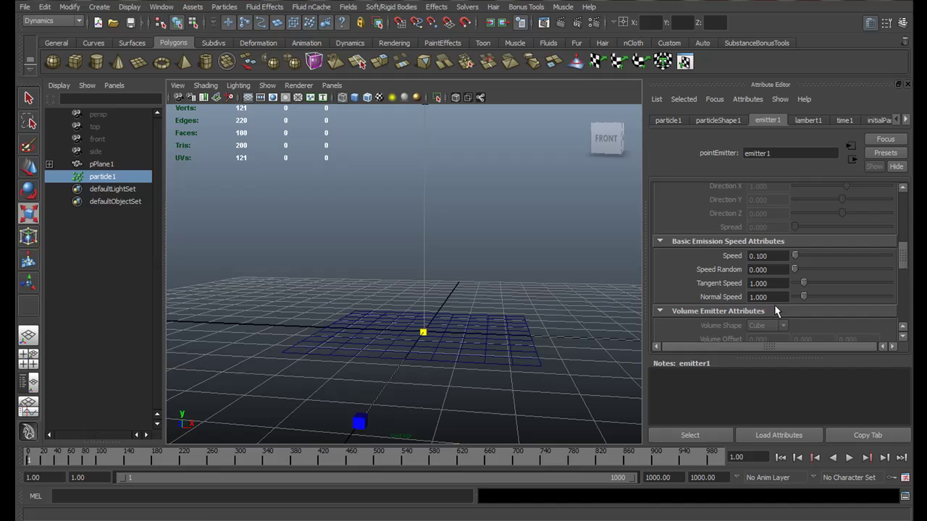
- Preview the Surface emission with the current speeds, stop it, and set the emitter's Normal Speed to 2
{"action": "left_click", "coordinate": [848, 457]}
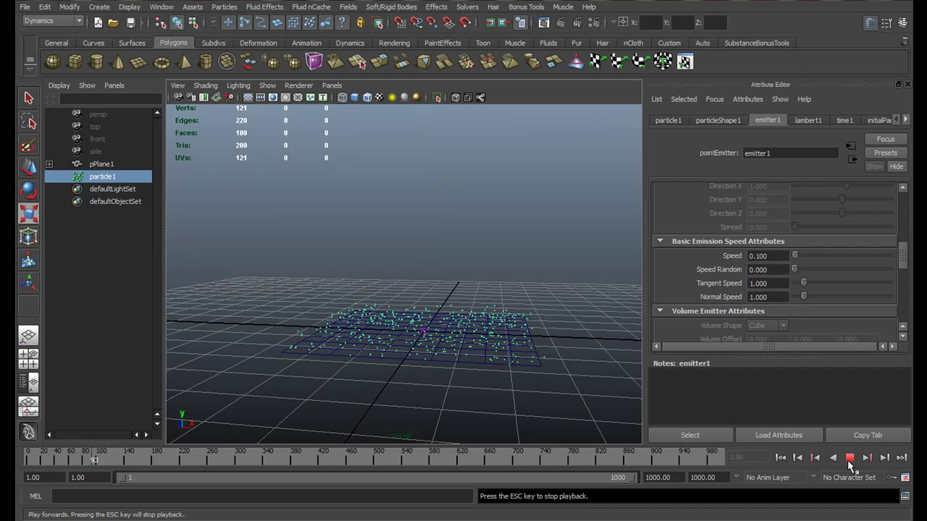
{"action": "left_click", "coordinate": [850, 458]}
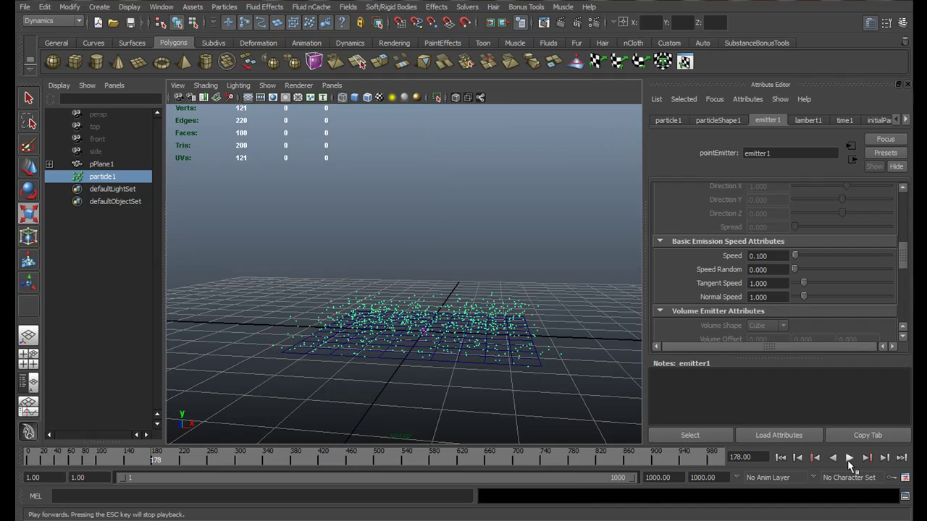
{"action": "double_click", "coordinate": [758, 296]}
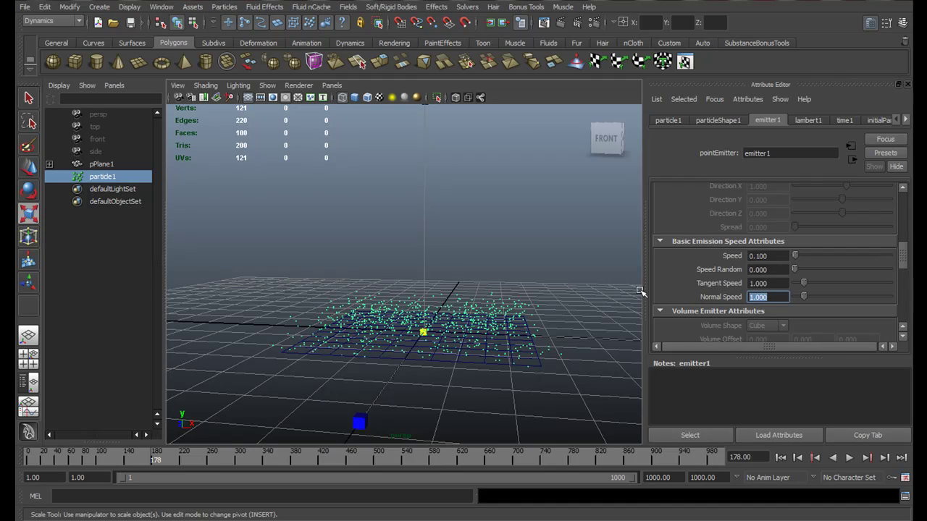
{"action": "type", "text": "2"}
{"action": "key", "text": "Return"}
- Play the emission from the first frame with the new Normal Speed, stop it, and inspect the particles up close and from above
{"action": "left_click", "coordinate": [780, 457]}
{"action": "left_click", "coordinate": [848, 457]}
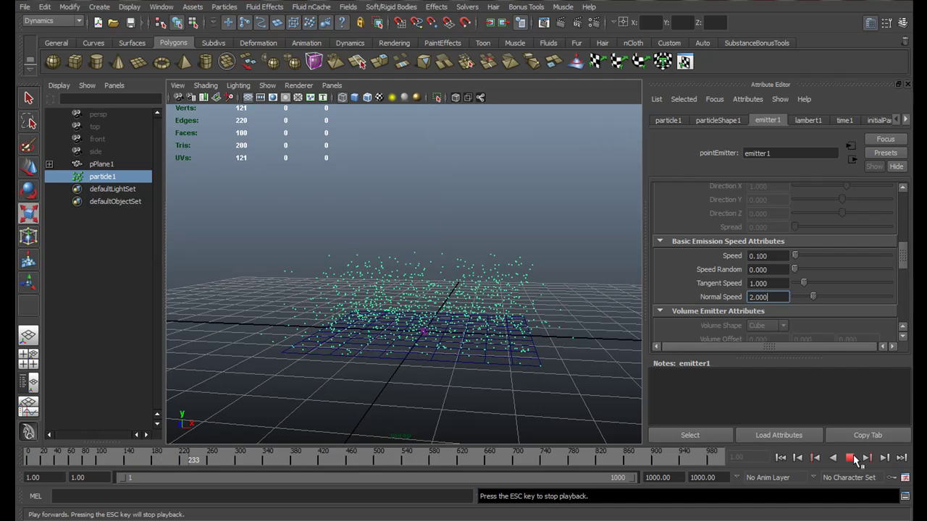
{"action": "left_click", "coordinate": [853, 459]}
{"action": "right_click_drag", "start_coordinate": [470, 234], "coordinate": [515, 325], "text": "alt"}
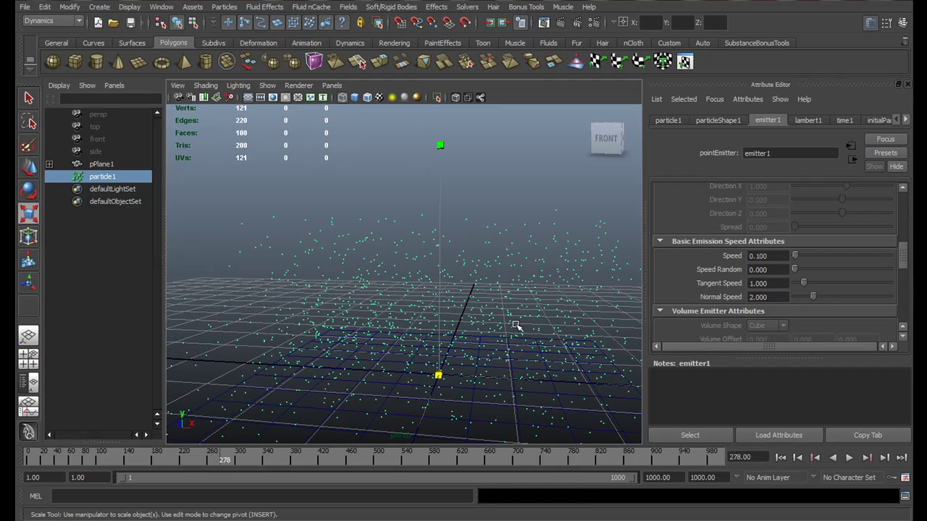
{"action": "right_click_drag", "start_coordinate": [539, 364], "coordinate": [475, 238], "text": "alt"}
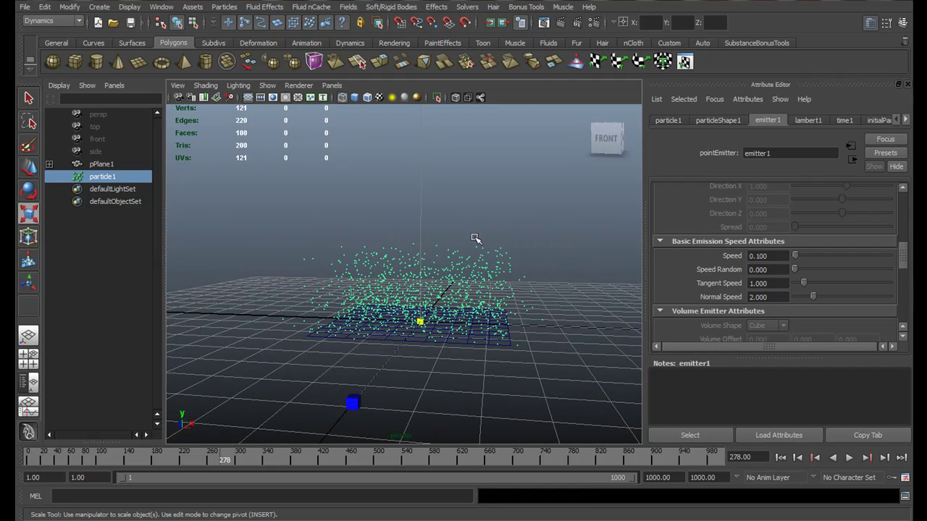
{"action": "left_click_drag", "start_coordinate": [527, 255], "coordinate": [502, 302], "text": "alt"}
- Set the plane emitter's Normal Speed to 5
{"action": "left_click_drag", "start_coordinate": [774, 299], "coordinate": [650, 282]}
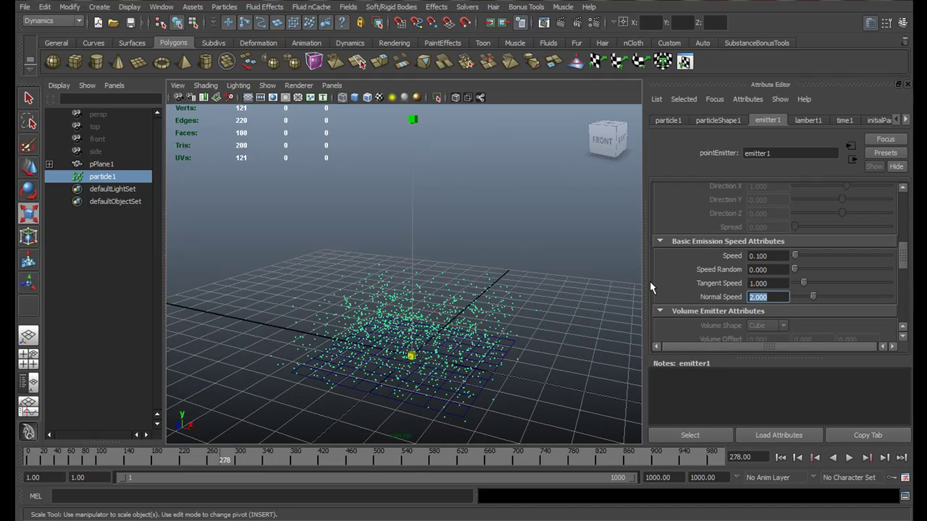
{"action": "type", "text": "5"}
{"action": "key", "text": "Return"}
- Rewind, play the emission with the increased Normal Speed while viewing it from a low angle, and stop it
{"action": "left_click", "coordinate": [781, 457]}
{"action": "left_click", "coordinate": [849, 457]}
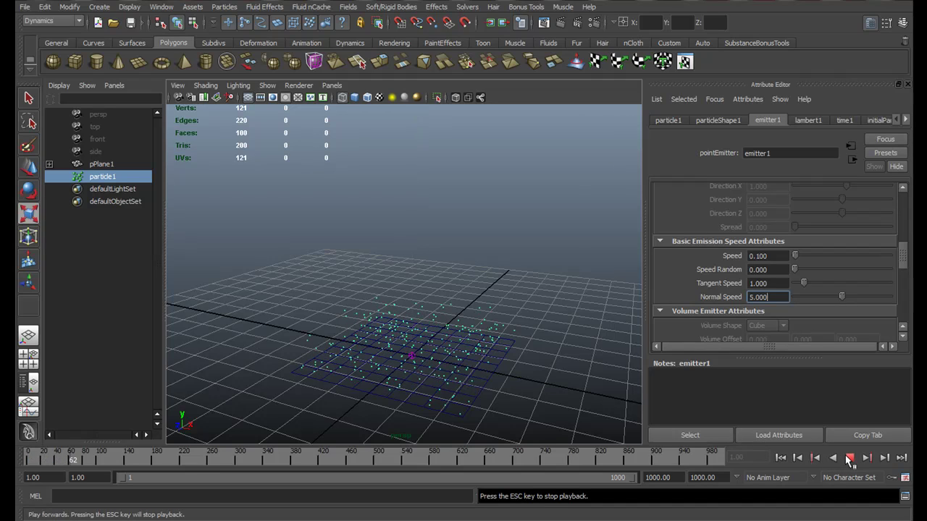
{"action": "left_click_drag", "start_coordinate": [483, 296], "coordinate": [483, 250], "text": "alt"}
{"action": "left_click", "coordinate": [849, 457]}
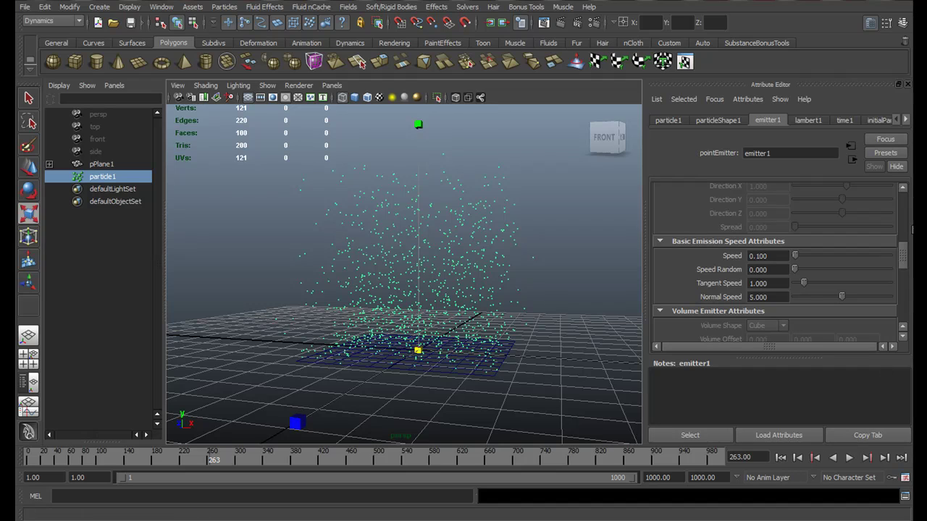
- Change the plane emitter's type to Volume and select its cube volume in the viewport
{"action": "left_click_drag", "start_coordinate": [905, 250], "coordinate": [905, 218]}
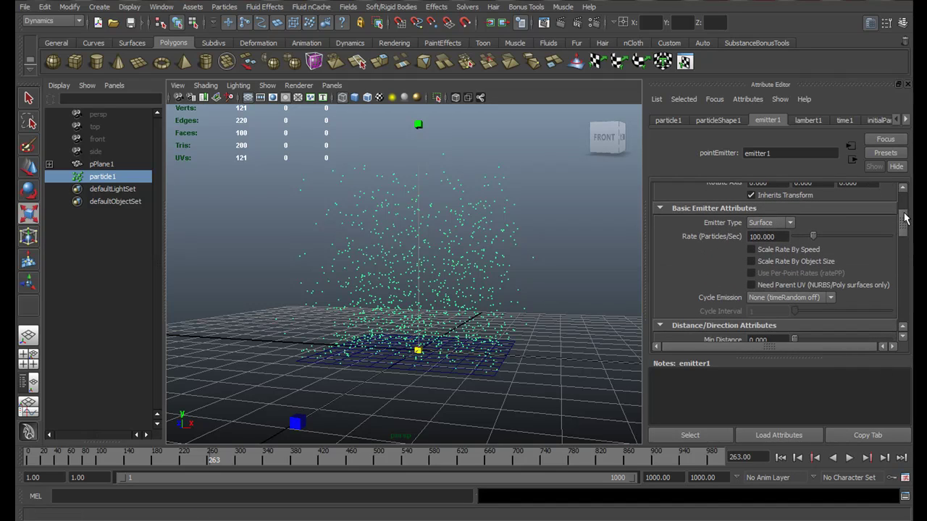
{"action": "left_click", "coordinate": [783, 226]}
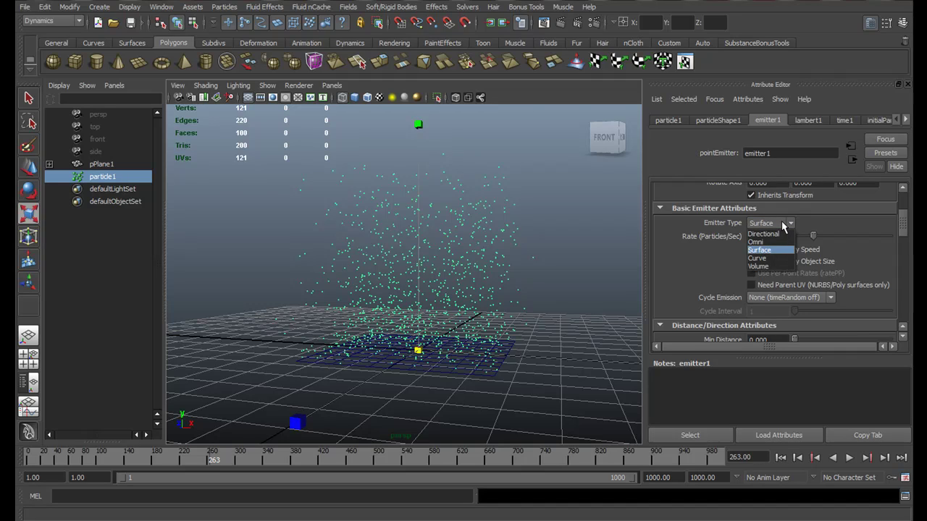
{"action": "left_click", "coordinate": [772, 268]}
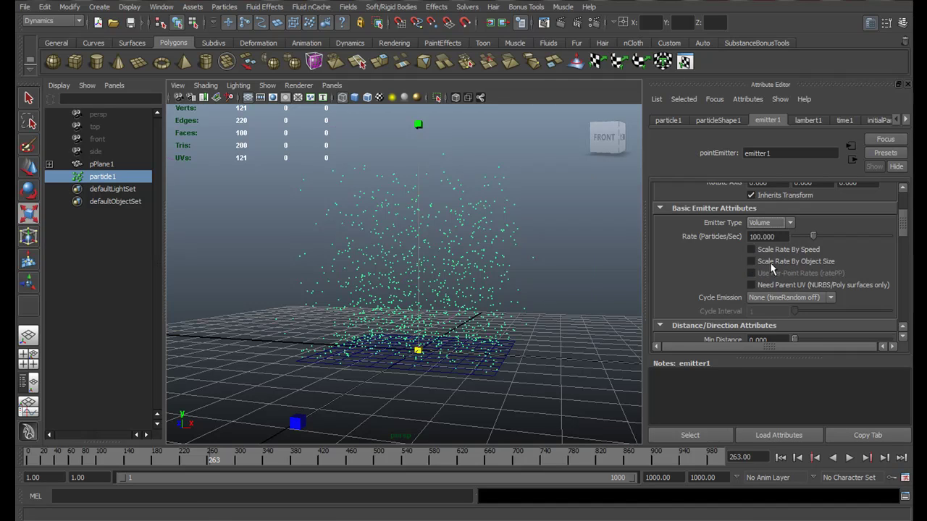
{"action": "left_click_drag", "start_coordinate": [550, 278], "coordinate": [473, 276], "text": "alt"}
{"action": "right_click_drag", "start_coordinate": [455, 302], "coordinate": [417, 172], "text": "alt"}
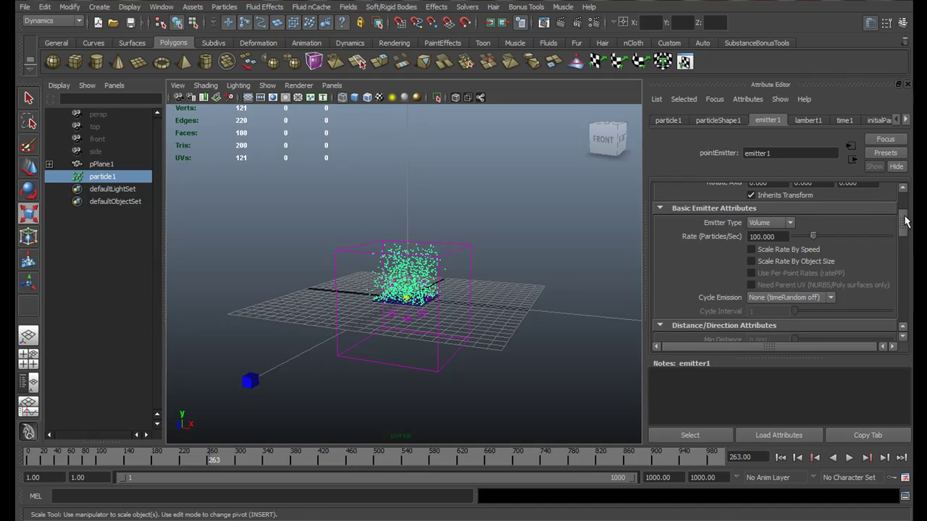
{"action": "left_click", "coordinate": [469, 244]}
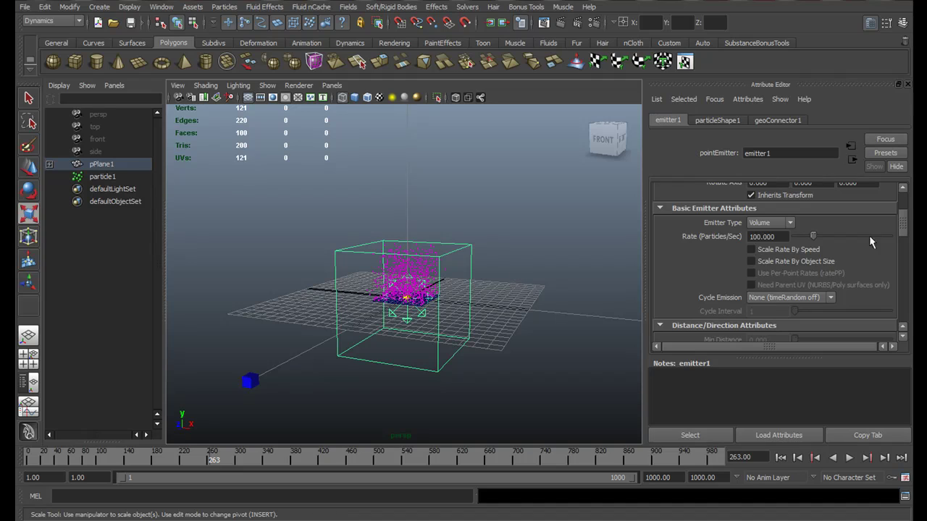
{"action": "scroll", "coordinate": [905, 229], "scroll_direction": "down", "scroll_amount": 1}
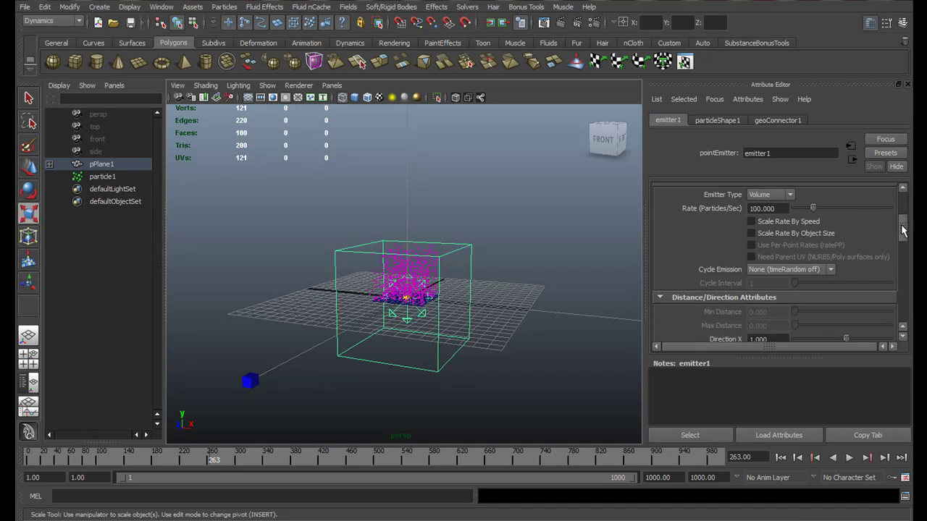
- Start a new empty scene without saving the current one
{"action": "left_click", "coordinate": [26, 7]}
{"action": "left_click", "coordinate": [43, 25]}
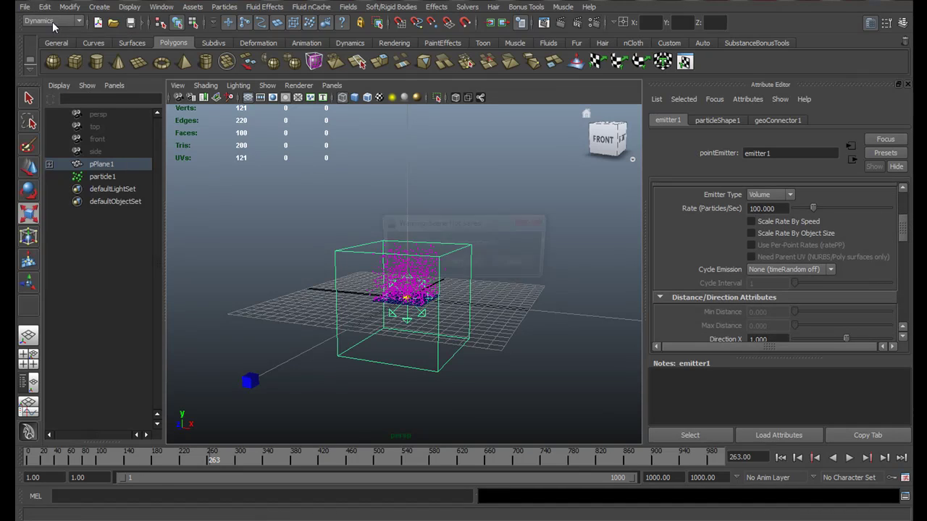
{"action": "left_click", "coordinate": [464, 265]}
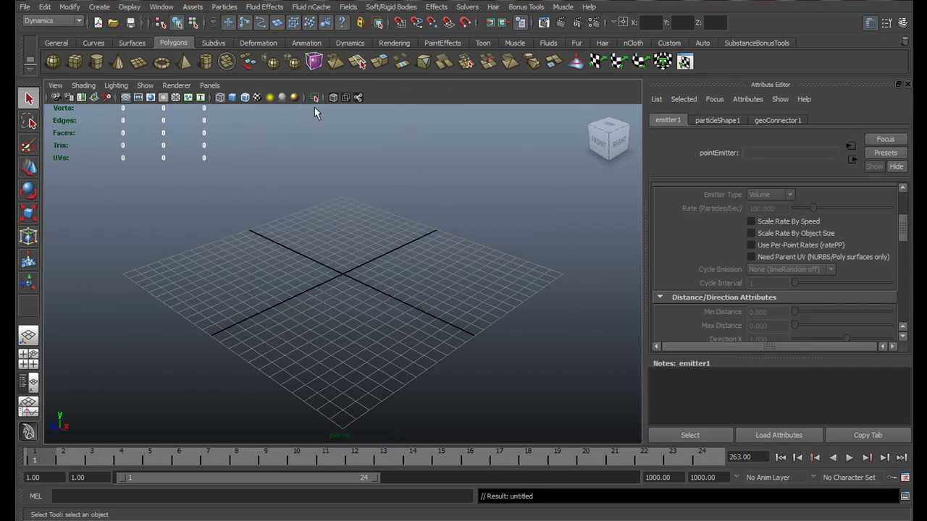
- Create a particle emitter at the origin and set its Emitter Type to Volume
{"action": "left_click", "coordinate": [223, 7]}
{"action": "left_click", "coordinate": [239, 38]}
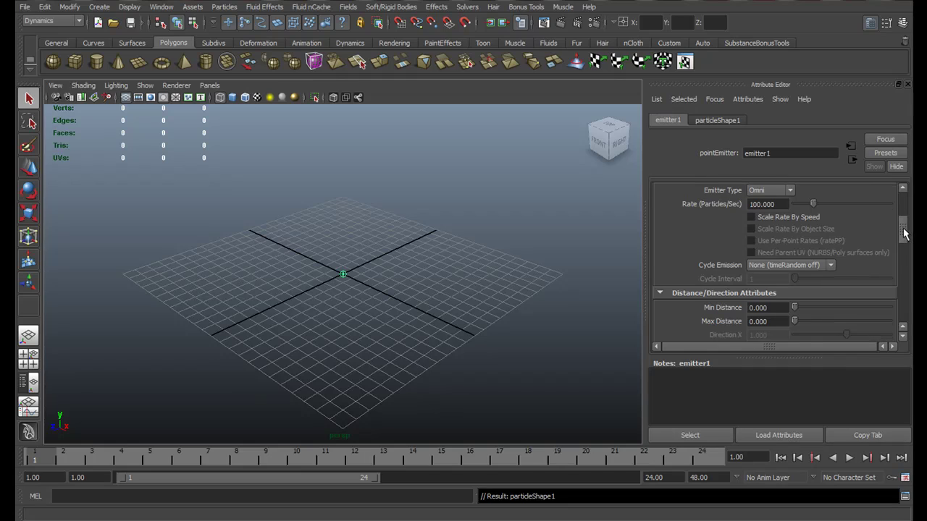
{"action": "left_click_drag", "start_coordinate": [906, 233], "coordinate": [906, 227]}
{"action": "left_click", "coordinate": [769, 214]}
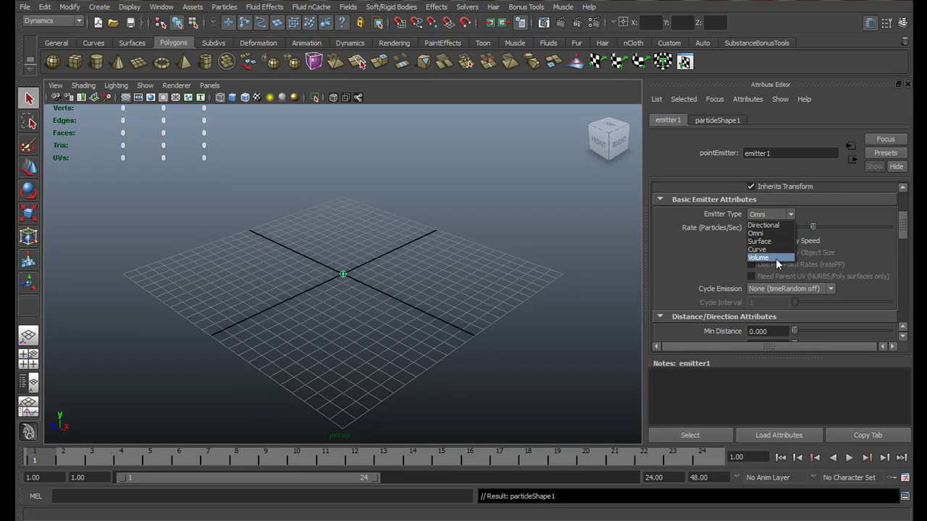
{"action": "left_click", "coordinate": [776, 258]}
- Review the volume emitter's Distance/Direction attributes, including Direction X and Direction Y, and locate the Volume Emitter Attributes
{"action": "left_click_drag", "start_coordinate": [905, 235], "coordinate": [909, 254]}
{"action": "left_click", "coordinate": [780, 255]}
{"action": "left_click", "coordinate": [773, 269]}
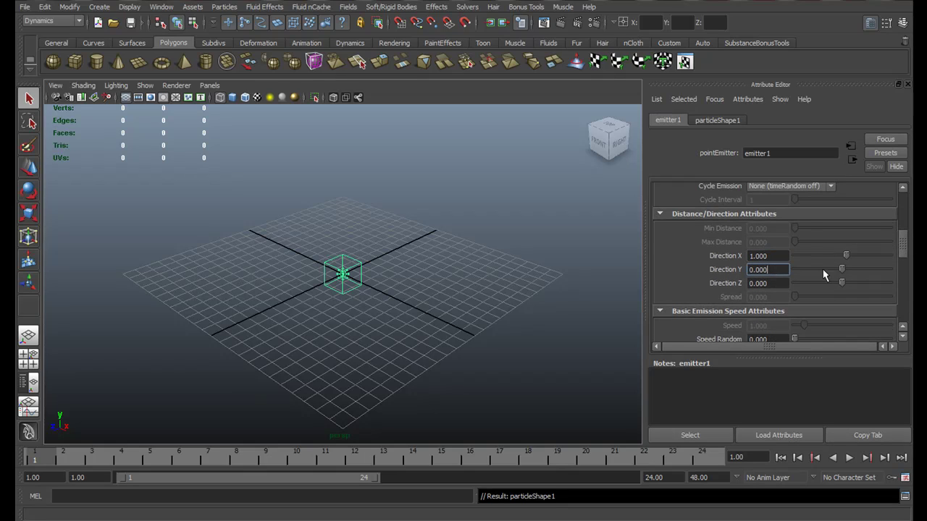
{"action": "left_click_drag", "start_coordinate": [905, 250], "coordinate": [903, 274]}
{"action": "left_click", "coordinate": [776, 272]}
- Compare the emitter's Sphere and Cube volume shapes, leaving Volume Shape set to Sphere
{"action": "left_click", "coordinate": [755, 238]}
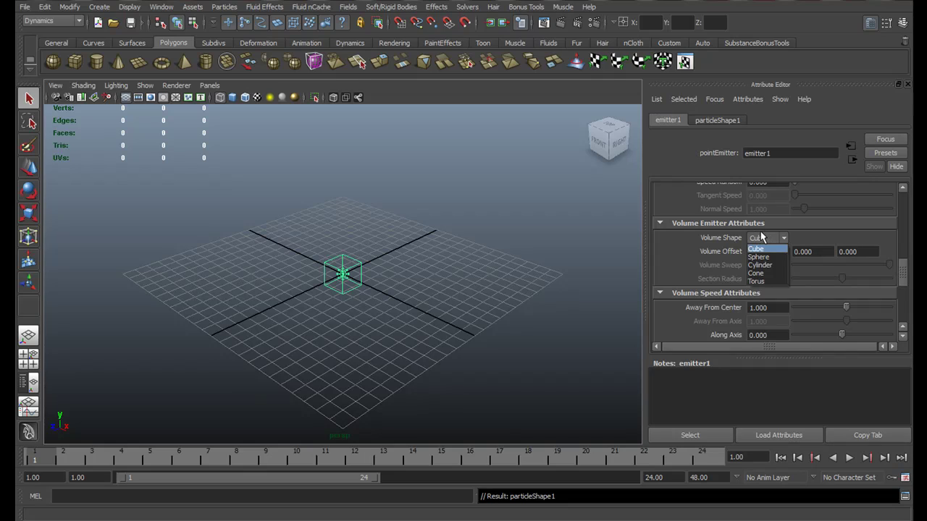
{"action": "left_click", "coordinate": [758, 257]}
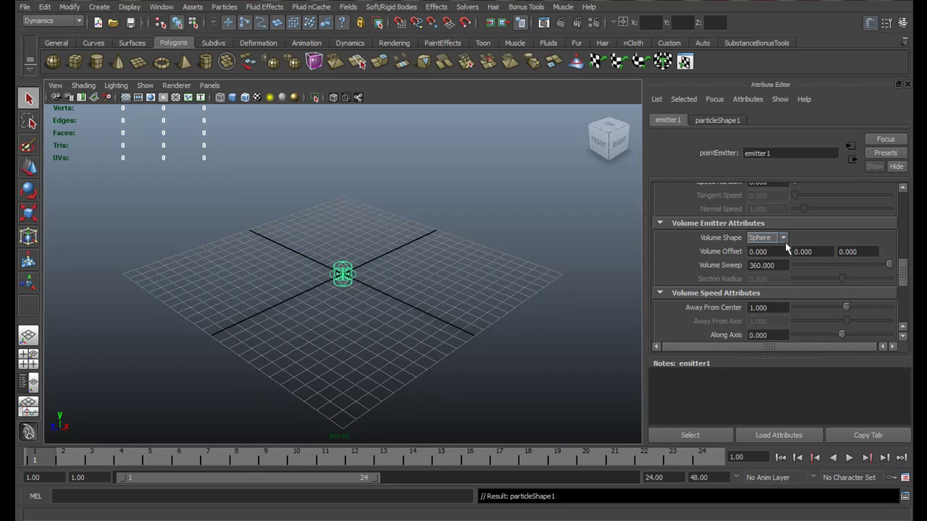
{"action": "left_click", "coordinate": [783, 238]}
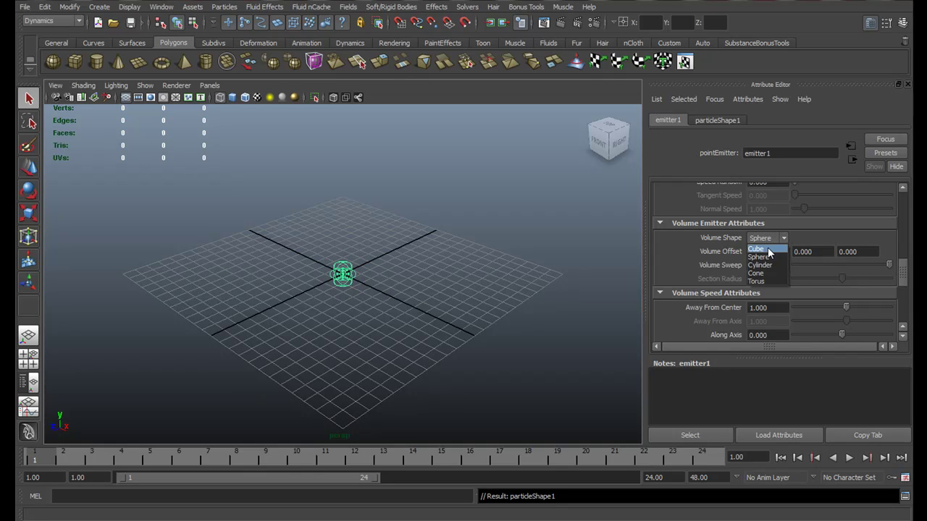
{"action": "left_click", "coordinate": [756, 249]}
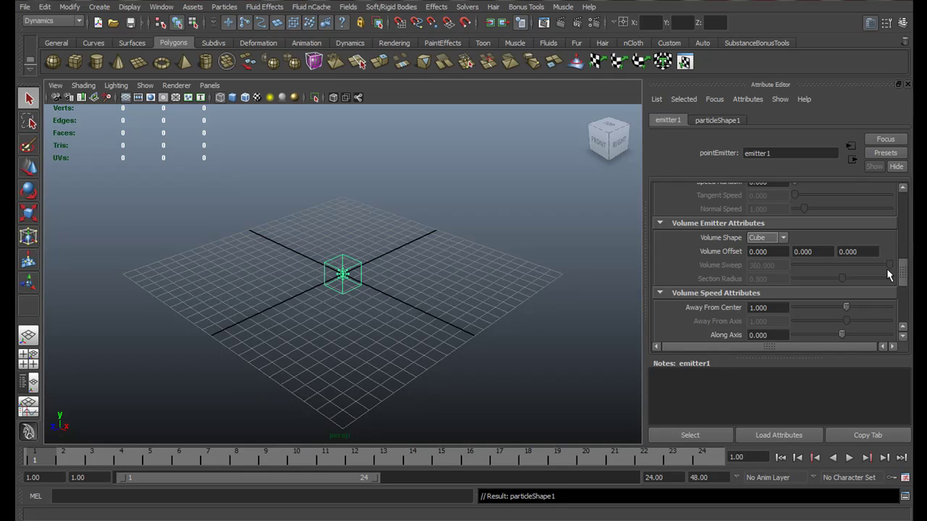
{"action": "left_click", "coordinate": [779, 239]}
{"action": "left_click", "coordinate": [775, 262]}
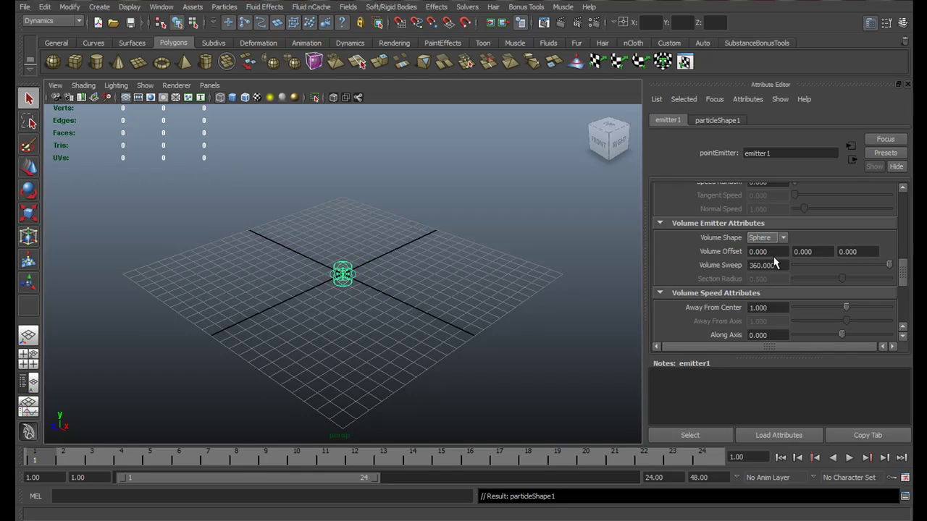
- Adjust the sphere emitter's Volume Sweep to about 242, checking the partial sphere up close
{"action": "left_click_drag", "start_coordinate": [889, 265], "coordinate": [846, 265]}
{"action": "scroll", "coordinate": [424, 324], "scroll_direction": "up", "scroll_amount": 3}
{"action": "right_click_drag", "start_coordinate": [424, 324], "coordinate": [588, 360], "text": "alt"}
{"action": "left_click_drag", "start_coordinate": [589, 359], "coordinate": [340, 266], "text": "alt"}
{"action": "right_click_drag", "start_coordinate": [340, 267], "coordinate": [393, 269], "text": "alt"}
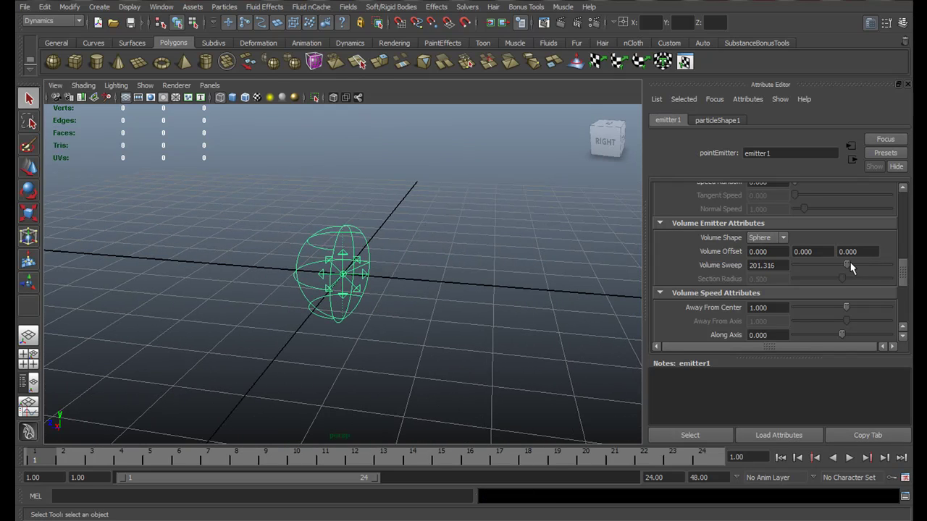
{"action": "mouse_move", "coordinate": [850, 265]}
{"action": "left_mouse_down"}
{"action": "mouse_move", "coordinate": [834, 263]}
{"action": "mouse_move", "coordinate": [857, 265]}
{"action": "left_mouse_up"}
- Change the Volume Shape to Cylinder and adjust its Volume Sweep to about 246
{"action": "left_click", "coordinate": [766, 240]}
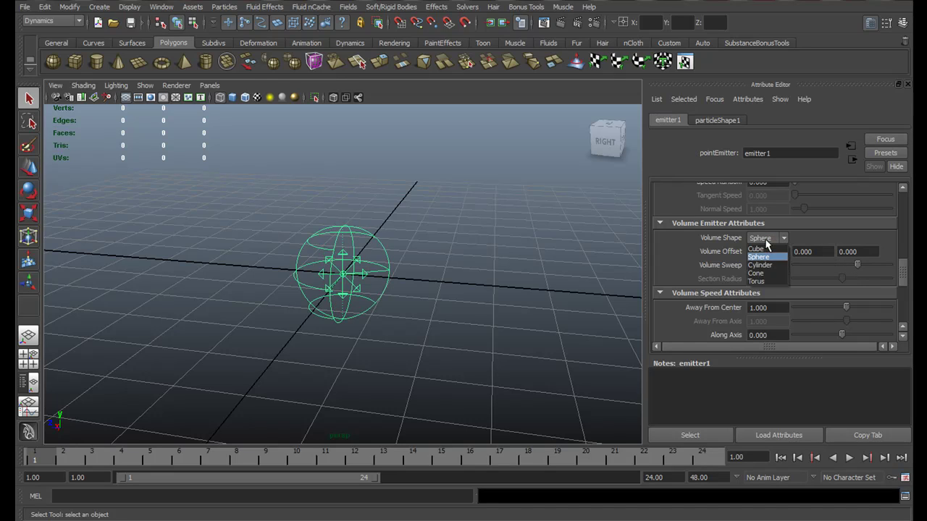
{"action": "left_click", "coordinate": [760, 265]}
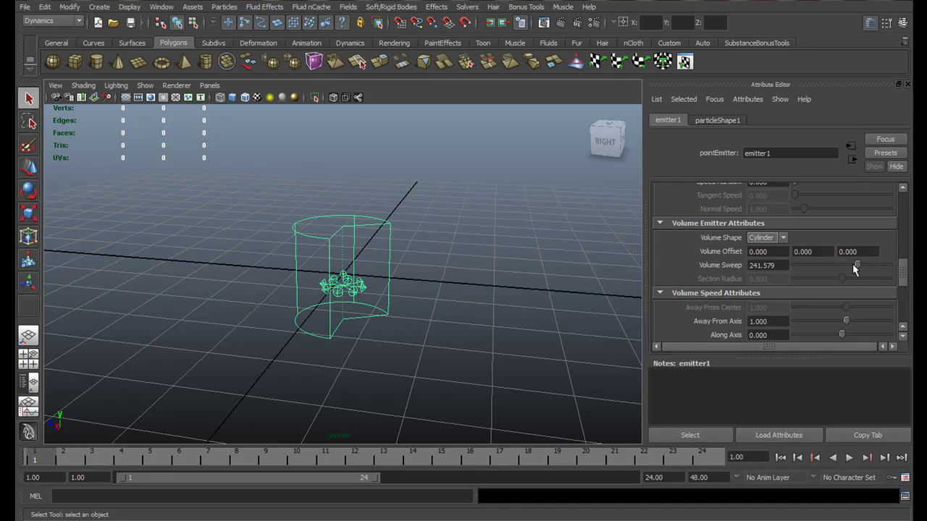
{"action": "mouse_move", "coordinate": [853, 265]}
{"action": "left_mouse_down"}
{"action": "mouse_move", "coordinate": [837, 263]}
{"action": "mouse_move", "coordinate": [859, 265]}
{"action": "left_mouse_up"}
- Set the Volume Shape back to Cube and review its Volume Speed attributes, starting with Away From Center
{"action": "left_click", "coordinate": [762, 238]}
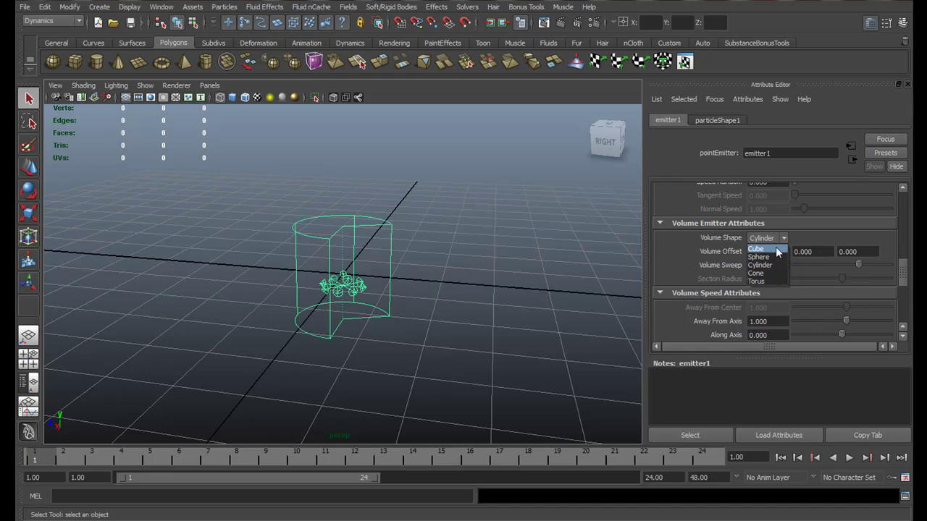
{"action": "left_click", "coordinate": [756, 248]}
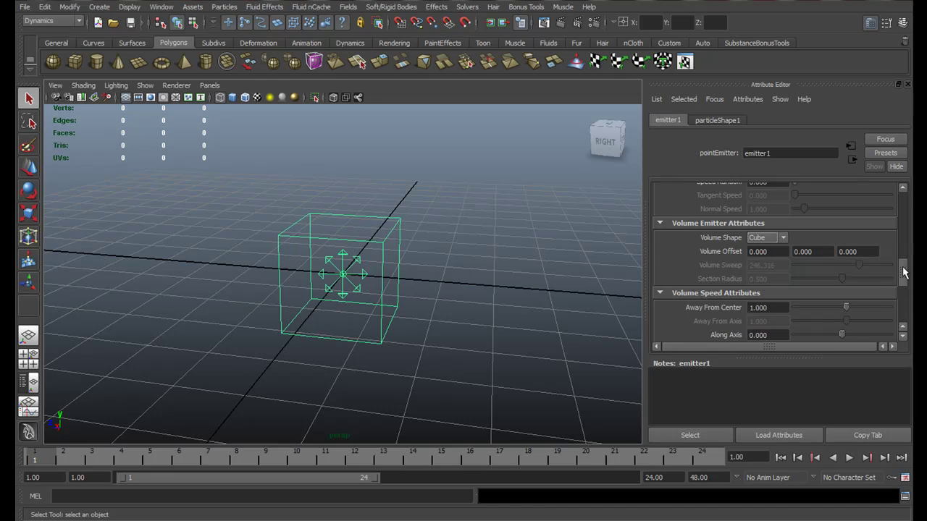
{"action": "scroll", "coordinate": [903, 272], "scroll_direction": "down", "scroll_amount": 3}
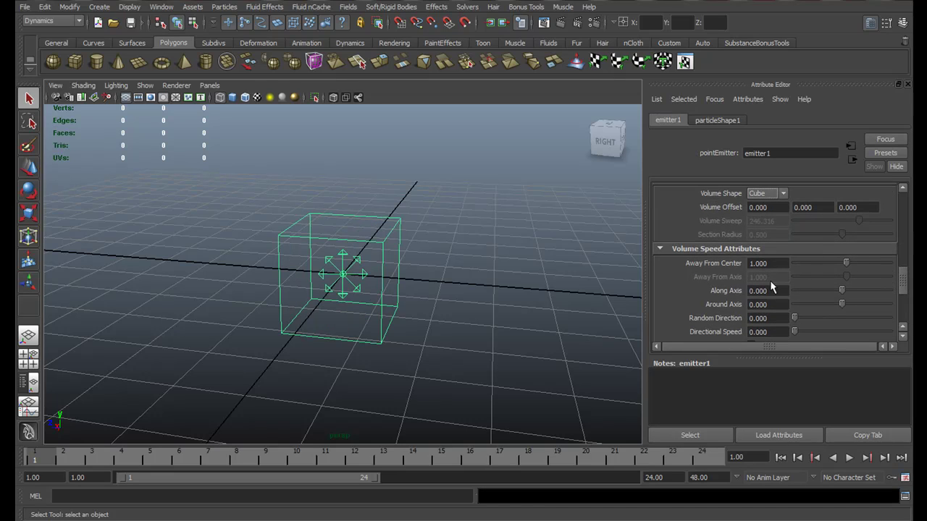
{"action": "left_click", "coordinate": [780, 263]}
{"action": "scroll", "coordinate": [903, 283], "scroll_direction": "down", "scroll_amount": 1}
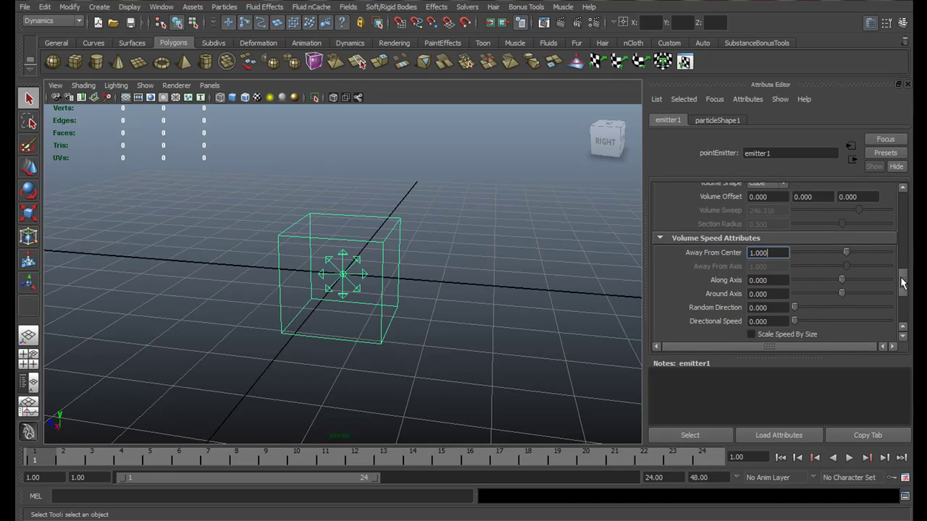
{"action": "scroll", "coordinate": [902, 282], "scroll_direction": "down", "scroll_amount": 1}
{"action": "left_click_drag", "start_coordinate": [903, 282], "coordinate": [902, 243]}
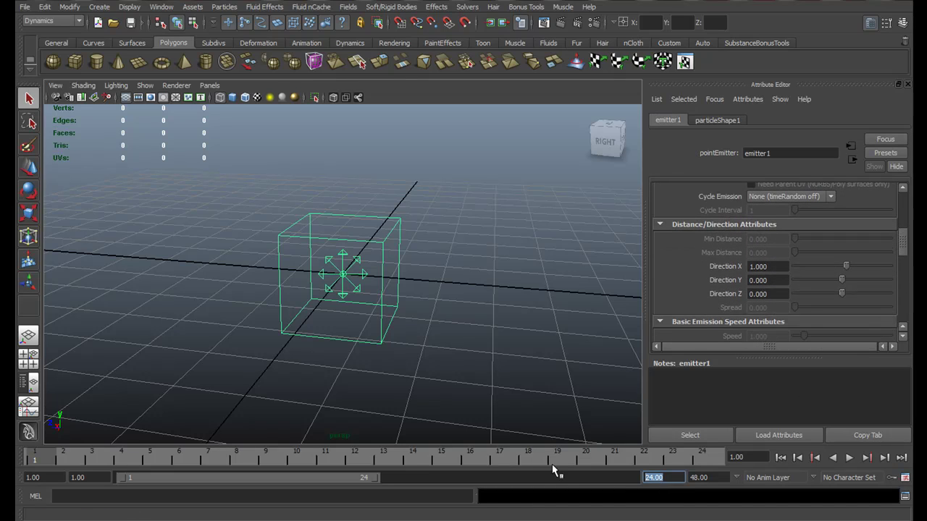
- Set the end time of the playback range to frame 1000
{"action": "right_click_drag", "start_coordinate": [379, 251], "coordinate": [318, 185], "text": "alt"}
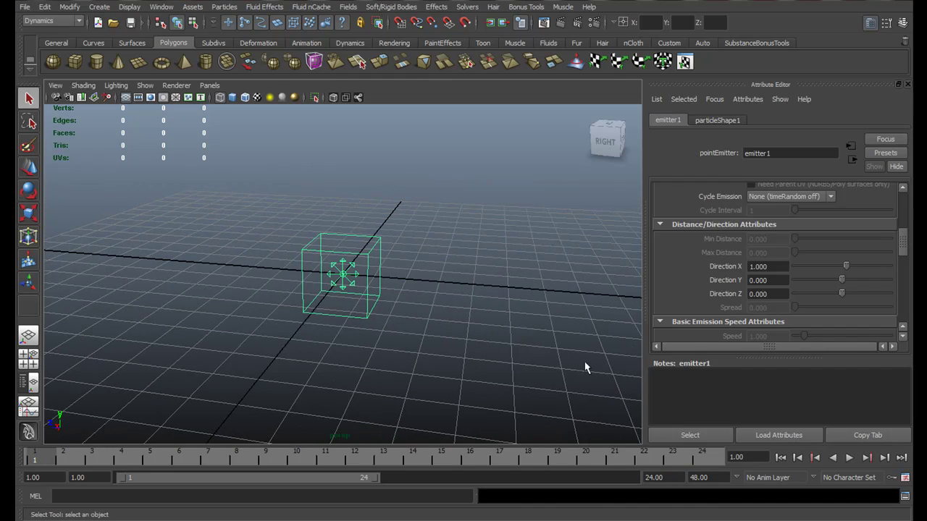
{"action": "left_click", "coordinate": [683, 477]}
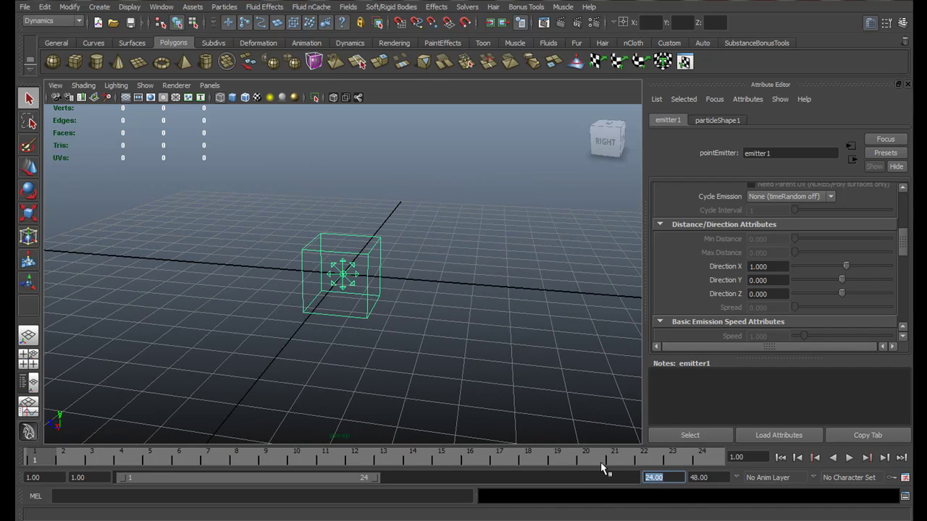
{"action": "type", "text": "1000"}
{"action": "key", "text": "Return"}
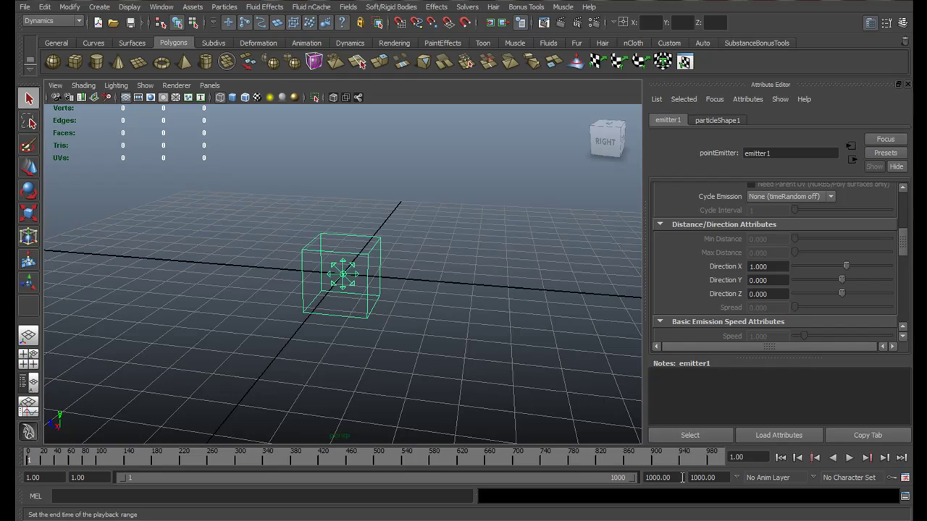
- Play the cube emitter's simulation, stop it, and examine the emitted particles from different angles
{"action": "left_click", "coordinate": [849, 458]}
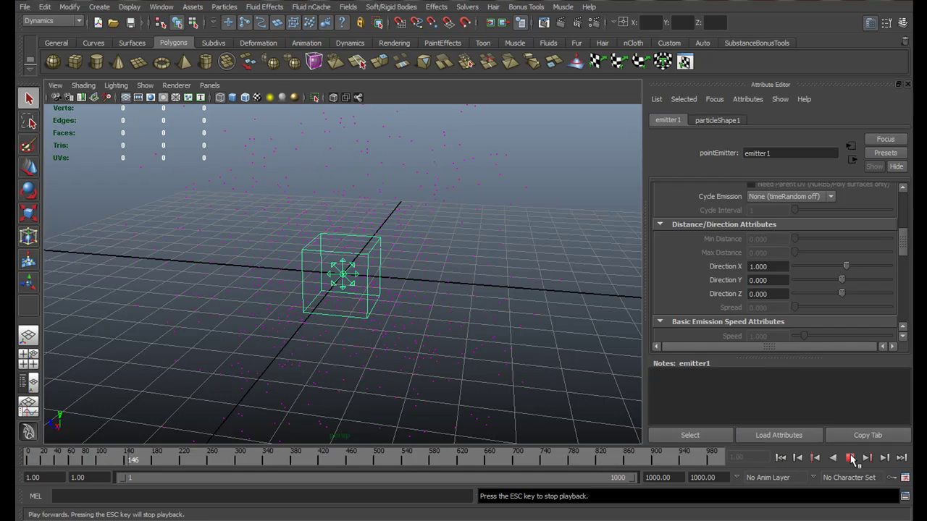
{"action": "left_click", "coordinate": [852, 459]}
{"action": "right_click_drag", "start_coordinate": [419, 291], "coordinate": [433, 321], "text": "alt"}
{"action": "left_click_drag", "start_coordinate": [433, 321], "coordinate": [368, 263], "text": "alt"}
{"action": "right_click_drag", "start_coordinate": [368, 263], "coordinate": [358, 312], "text": "alt"}
{"action": "left_click_drag", "start_coordinate": [358, 312], "coordinate": [384, 251], "text": "alt"}
- Select the cube emitter in the viewport and bring its Volume Emitter Attributes into view
{"action": "left_click", "coordinate": [393, 230]}
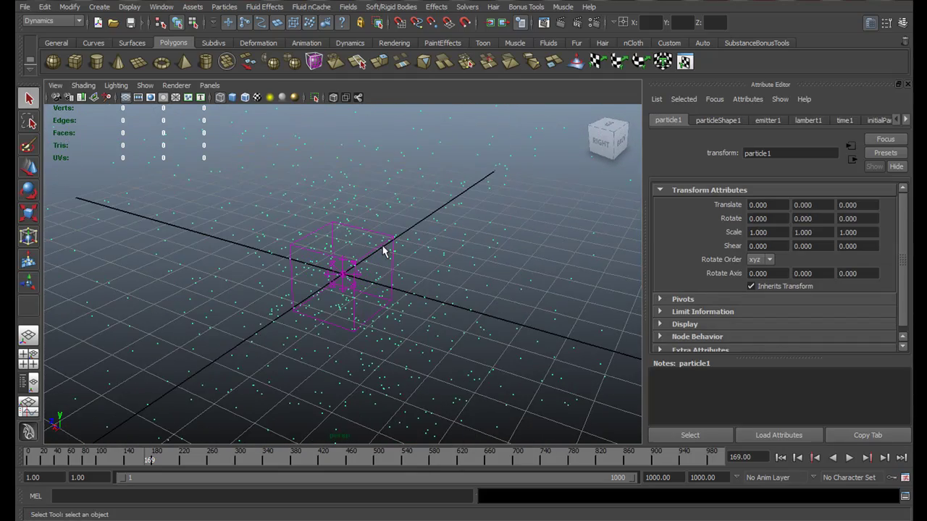
{"action": "left_click", "coordinate": [384, 251]}
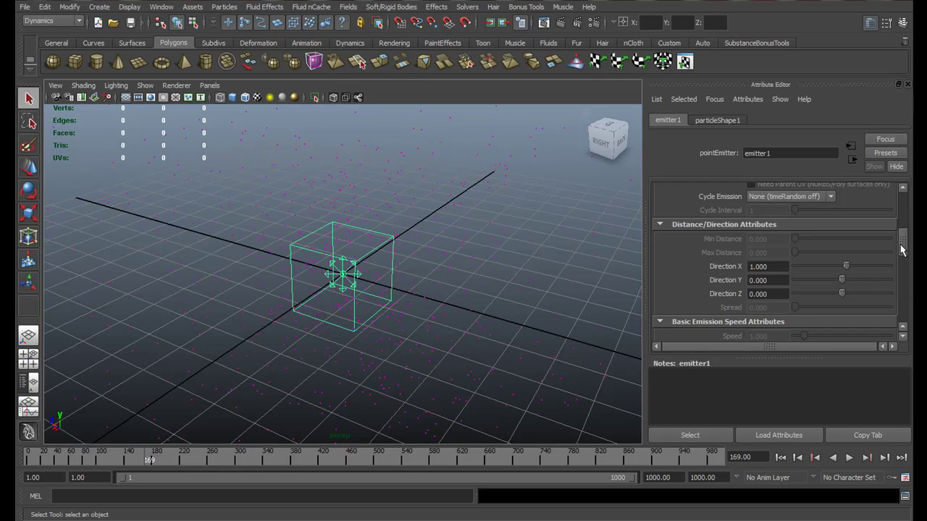
{"action": "left_click_drag", "start_coordinate": [902, 248], "coordinate": [902, 253]}
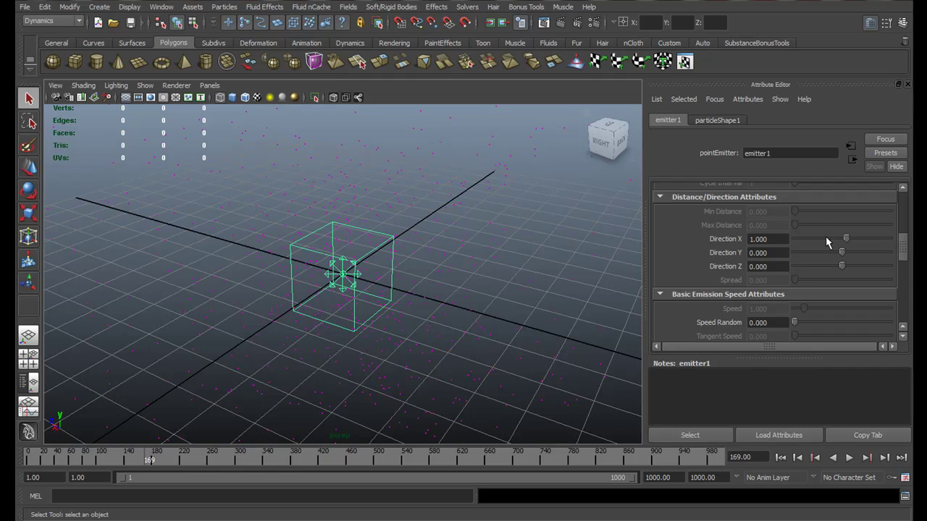
{"action": "left_click_drag", "start_coordinate": [902, 246], "coordinate": [904, 282]}
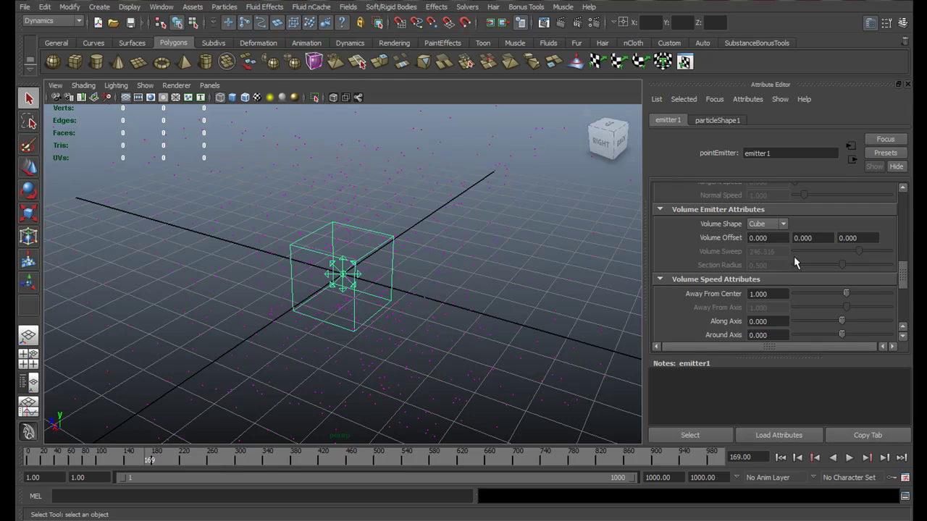
- Scale the cube emitter to about 1.41 along X and about 0.43 along Z
{"action": "left_click", "coordinate": [373, 257]}
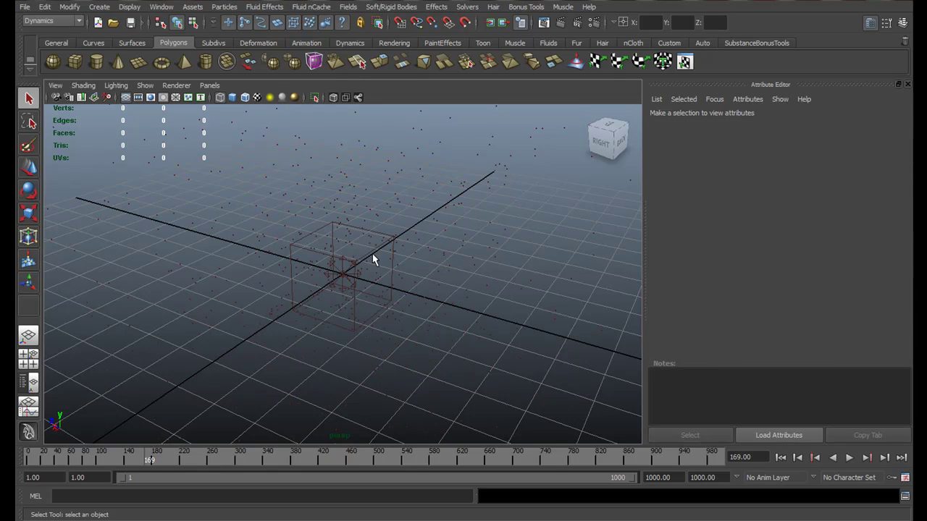
{"action": "left_click", "coordinate": [374, 248]}
{"action": "key", "text": "r"}
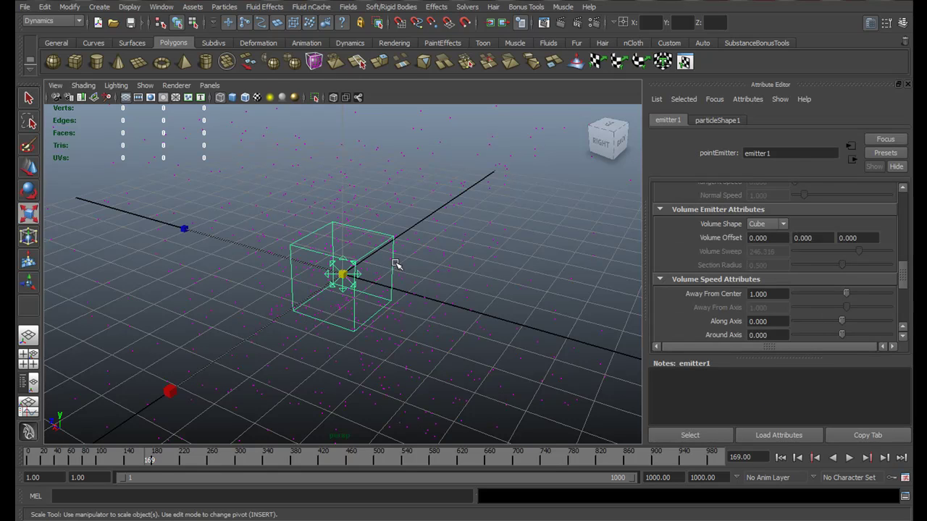
{"action": "left_click_drag", "start_coordinate": [176, 389], "coordinate": [43, 413]}
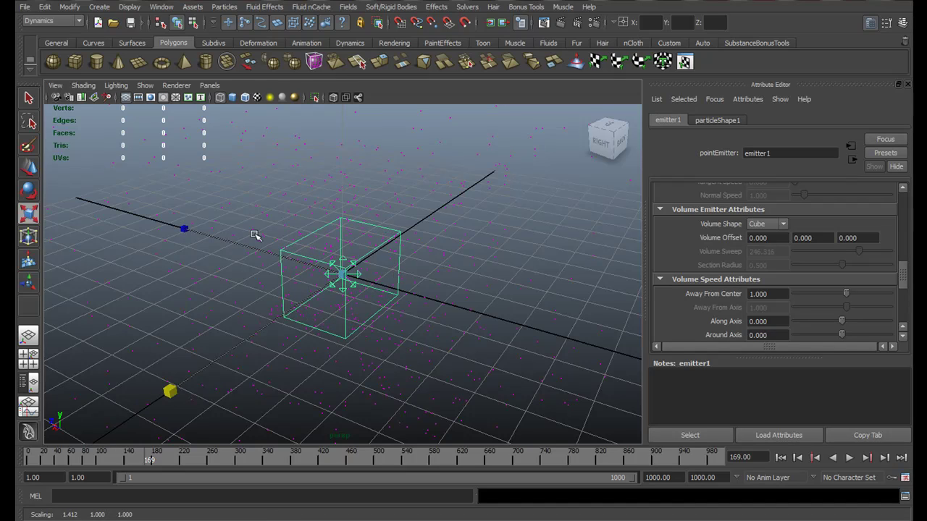
{"action": "left_click_drag", "start_coordinate": [186, 227], "coordinate": [492, 260]}
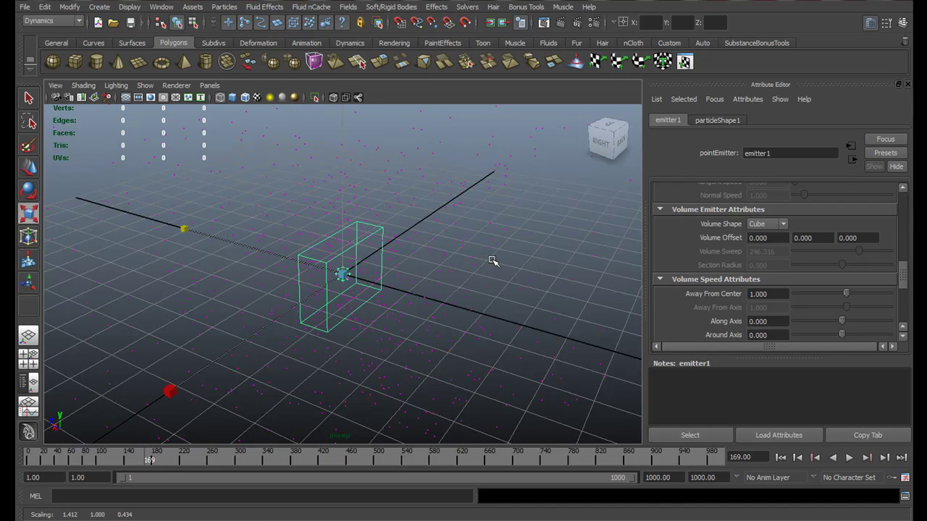
- Set the emitter's Volume Offset to 1 in X and 5 in Z
{"action": "left_click", "coordinate": [777, 236]}
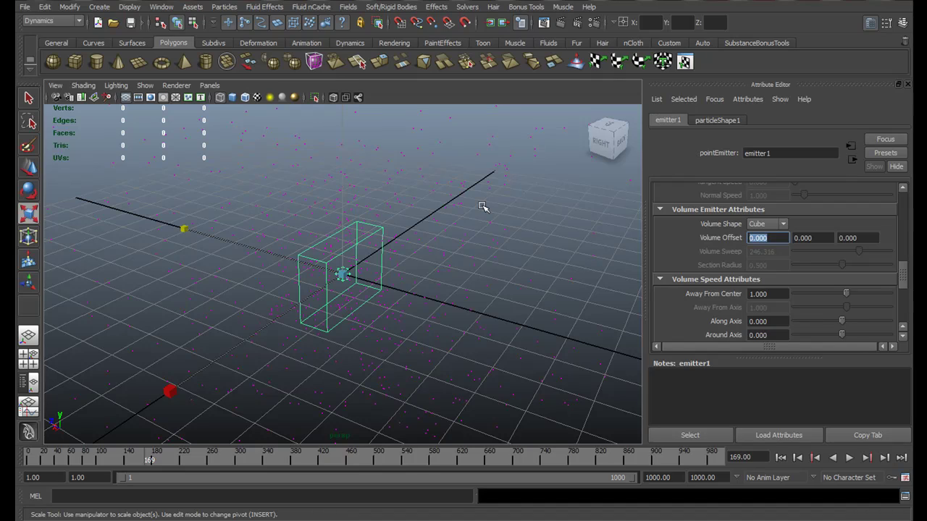
{"action": "type", "text": "1"}
{"action": "key", "text": "Tab"}
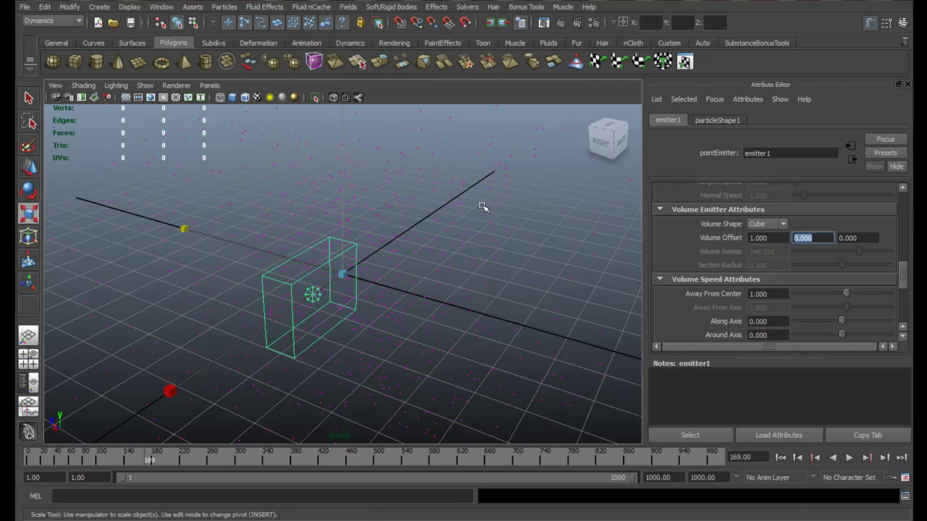
{"action": "key", "text": "Tab"}
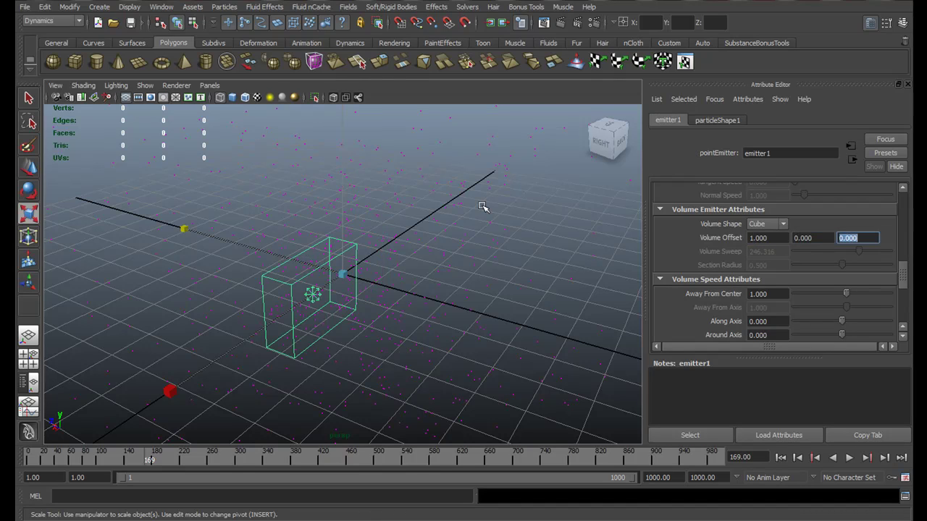
{"action": "type", "text": "5"}
{"action": "key", "text": "Return"}
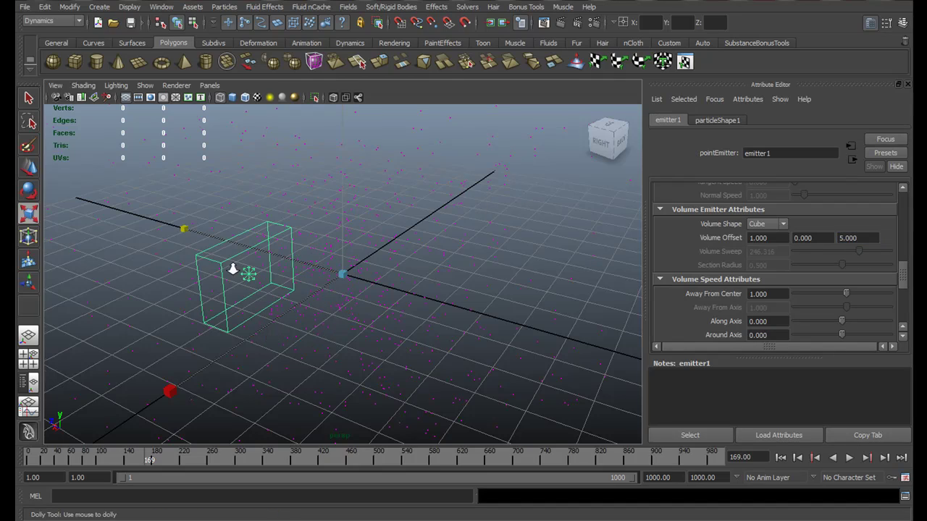
- Rewind and play the simulation, stop it, and examine the offset volume's emission relative to the emitter's origin
{"action": "left_click_drag", "start_coordinate": [232, 265], "coordinate": [449, 274], "text": "alt"}
{"action": "left_click_drag", "start_coordinate": [785, 237], "coordinate": [705, 239]}
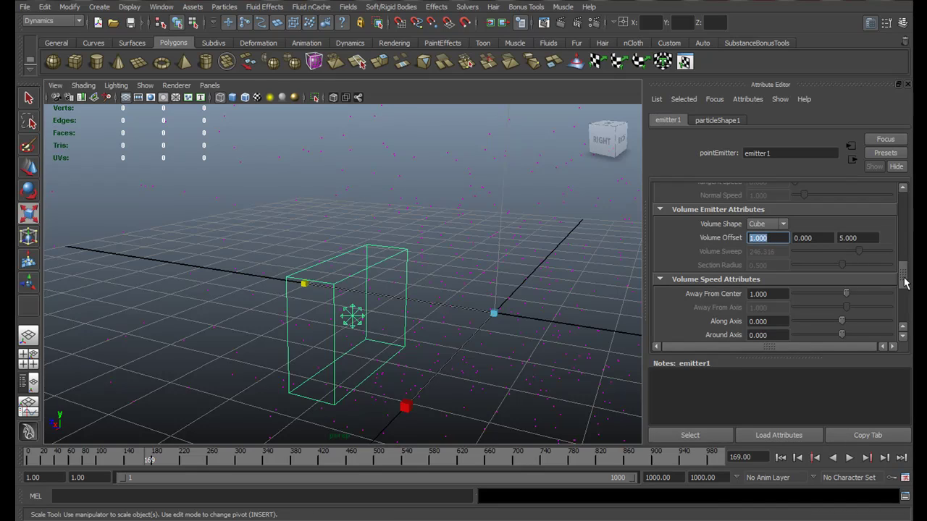
{"action": "mouse_move", "coordinate": [904, 283]}
{"action": "left_mouse_down"}
{"action": "mouse_move", "coordinate": [904, 207]}
{"action": "mouse_move", "coordinate": [904, 280]}
{"action": "left_mouse_up"}
{"action": "left_click", "coordinate": [781, 457]}
{"action": "scroll", "coordinate": [465, 352], "scroll_direction": "down", "scroll_amount": 5}
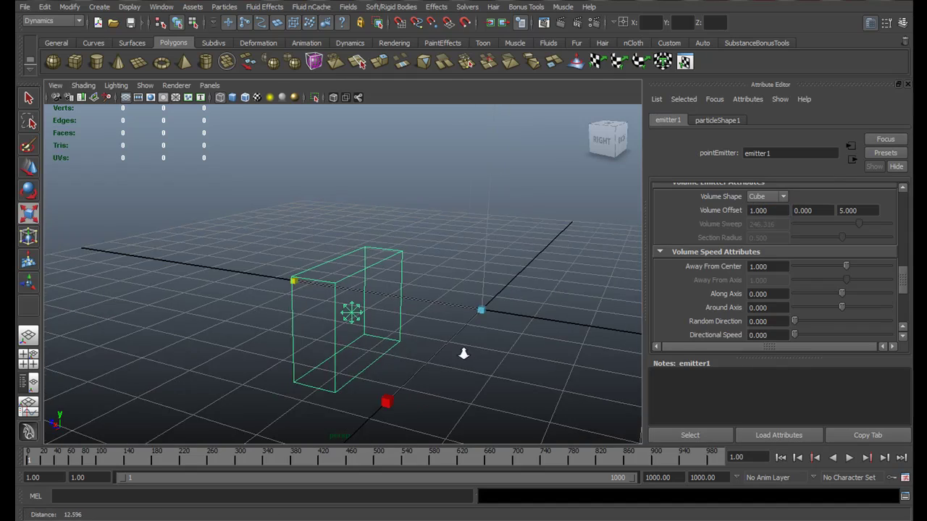
{"action": "left_click", "coordinate": [848, 459]}
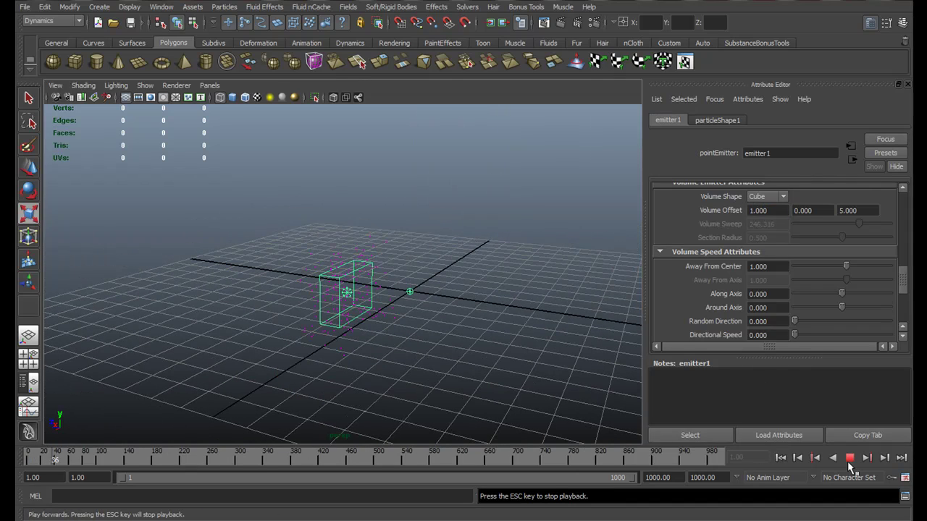
{"action": "key", "text": "Escape"}
{"action": "scroll", "coordinate": [397, 361], "scroll_direction": "up", "scroll_amount": 4}
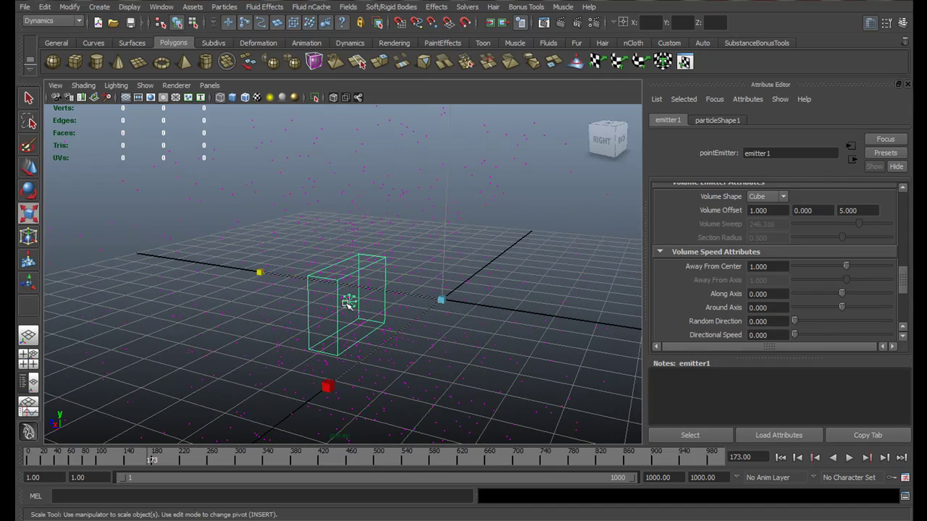
{"action": "scroll", "coordinate": [422, 304], "scroll_direction": "up", "scroll_amount": 1}
{"action": "scroll", "coordinate": [427, 315], "scroll_direction": "up", "scroll_amount": 2}
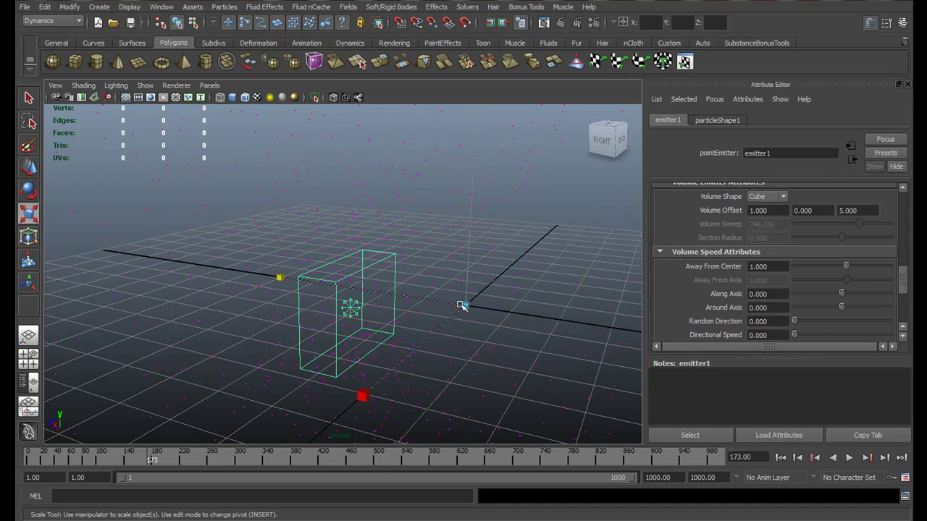
{"action": "left_click_drag", "start_coordinate": [497, 308], "coordinate": [352, 348], "text": "alt"}
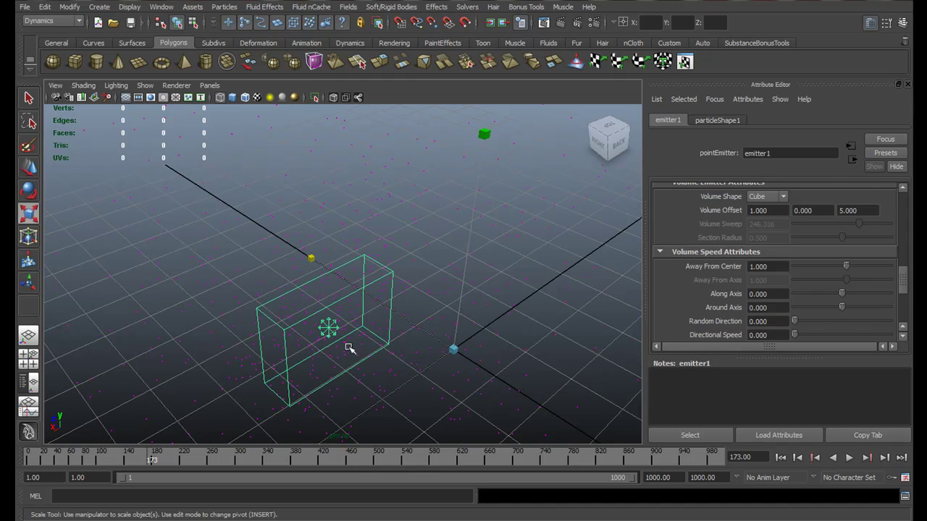
- Set the Volume Offset X to 2, check the emission in playback, and return to the first frame
{"action": "left_click", "coordinate": [770, 210]}
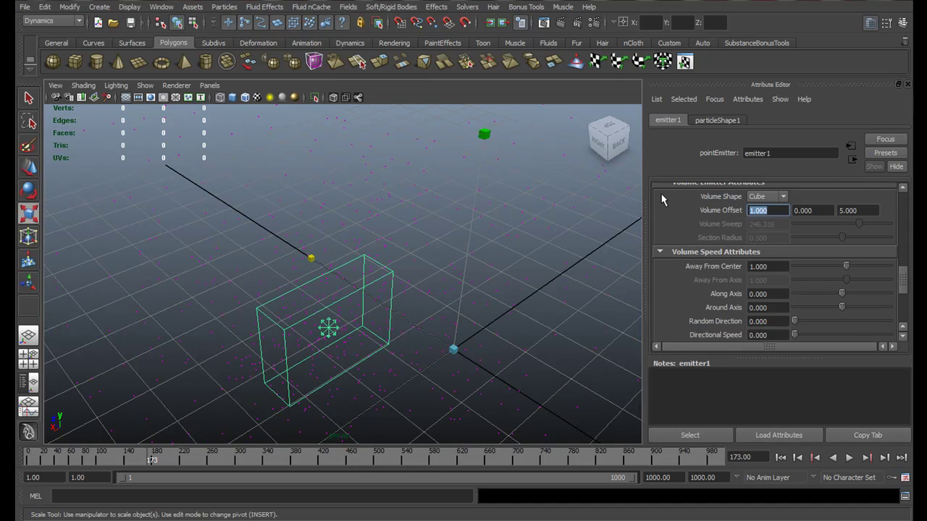
{"action": "type", "text": "2"}
{"action": "key", "text": "Tab"}
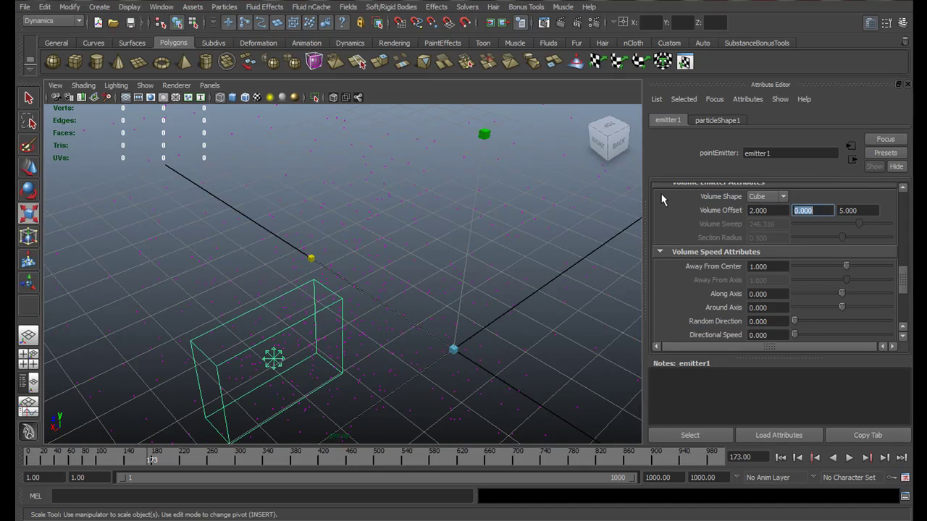
{"action": "left_click", "coordinate": [849, 459]}
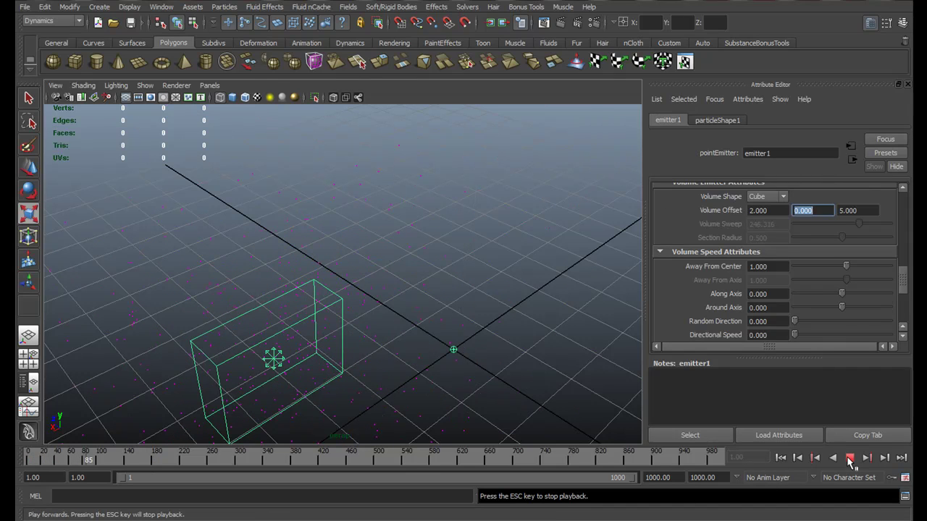
{"action": "left_click", "coordinate": [847, 459]}
{"action": "left_click", "coordinate": [780, 457]}
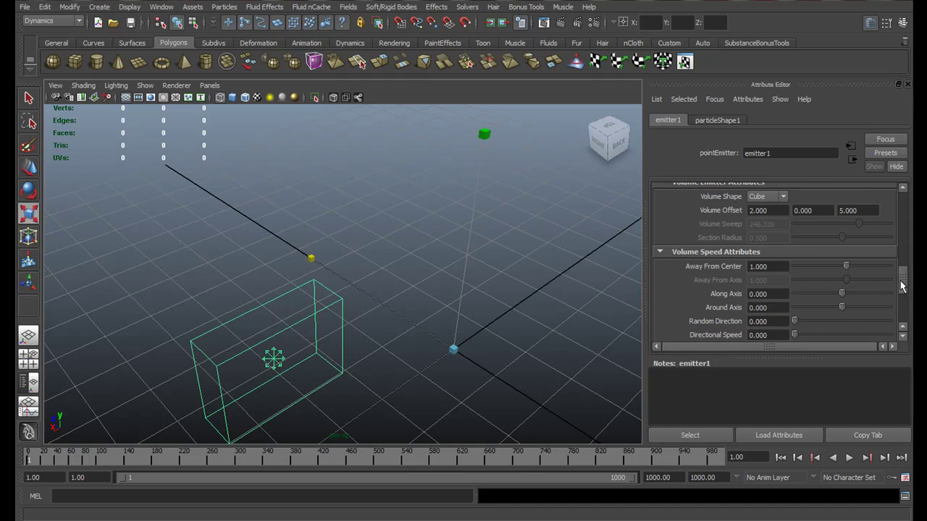
- Review the Volume Speed attributes, collapse every section from Basic Emission Speed through Texture Emission, and return to the Basic Emitter Attributes
{"action": "left_click_drag", "start_coordinate": [903, 286], "coordinate": [903, 298]}
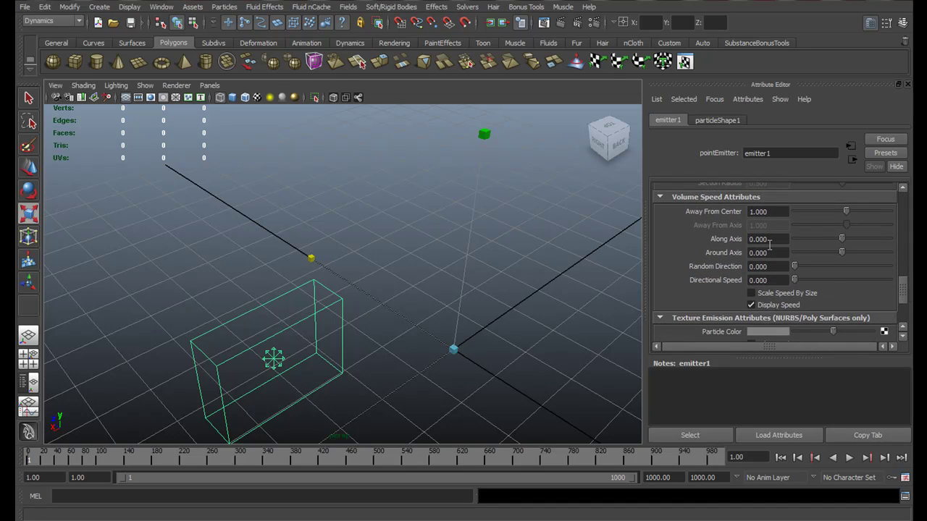
{"action": "left_click", "coordinate": [769, 242]}
{"action": "scroll", "coordinate": [900, 311], "scroll_direction": "down", "scroll_amount": 4}
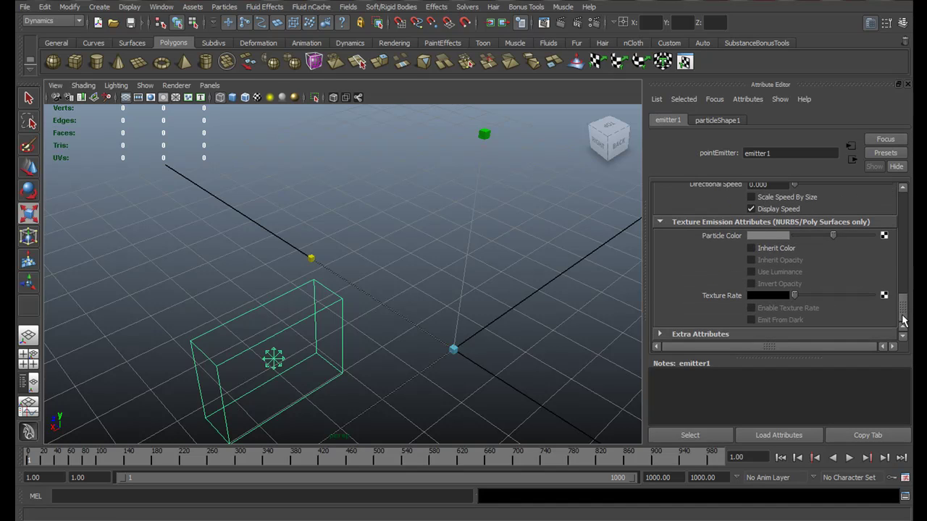
{"action": "mouse_move", "coordinate": [902, 318]}
{"action": "left_mouse_down"}
{"action": "mouse_move", "coordinate": [910, 204]}
{"action": "mouse_move", "coordinate": [907, 318]}
{"action": "left_mouse_up"}
{"action": "left_click", "coordinate": [696, 223]}
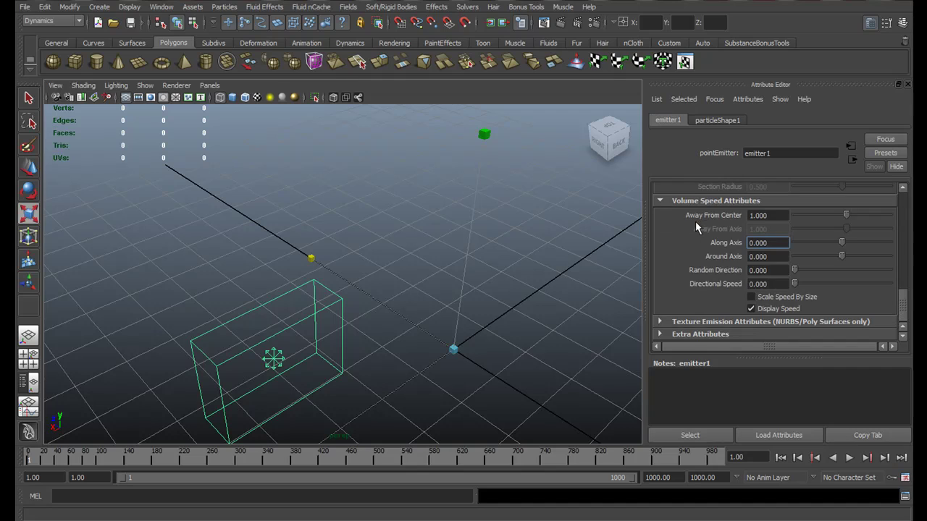
{"action": "scroll", "coordinate": [727, 232], "scroll_direction": "up", "scroll_amount": 3}
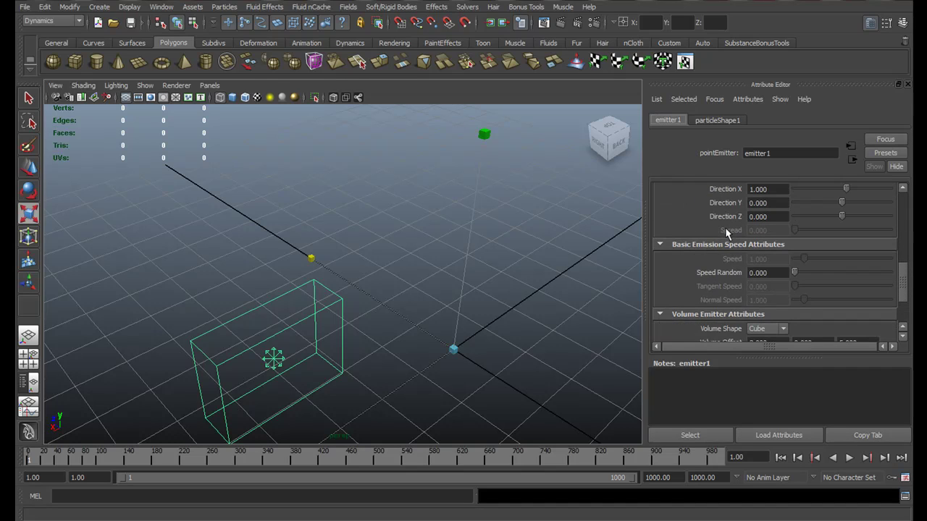
{"action": "left_click", "coordinate": [680, 316]}
{"action": "left_click", "coordinate": [679, 246]}
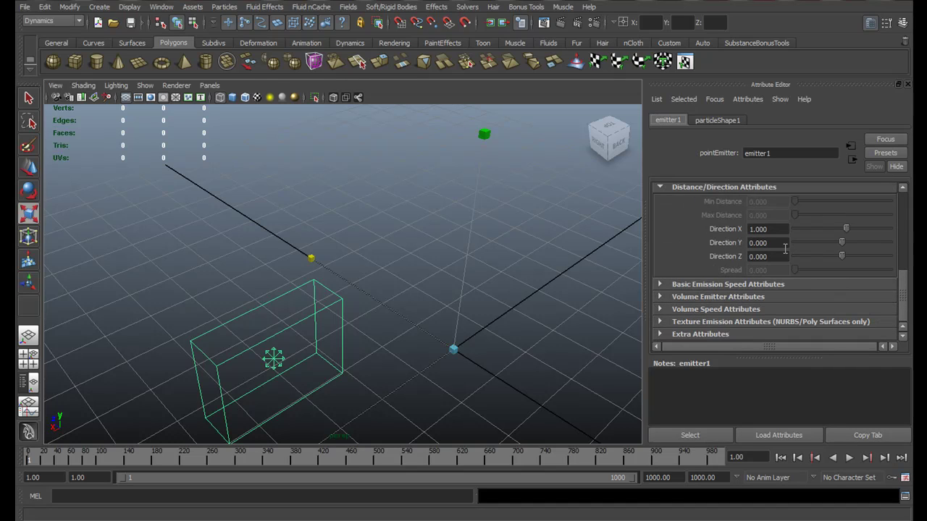
{"action": "scroll", "coordinate": [792, 244], "scroll_direction": "up", "scroll_amount": 4}
{"action": "scroll", "coordinate": [792, 245], "scroll_direction": "up", "scroll_amount": 3}
{"action": "scroll", "coordinate": [792, 244], "scroll_direction": "down", "scroll_amount": 3}
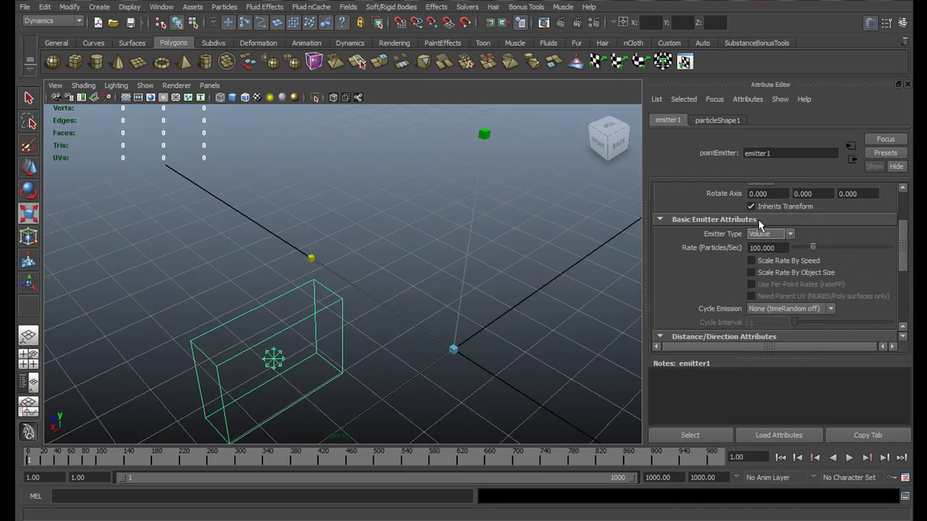
- Start a new scene without saving the current one and switch to the four-view layout
{"action": "left_click", "coordinate": [24, 7]}
{"action": "left_click", "coordinate": [50, 14]}
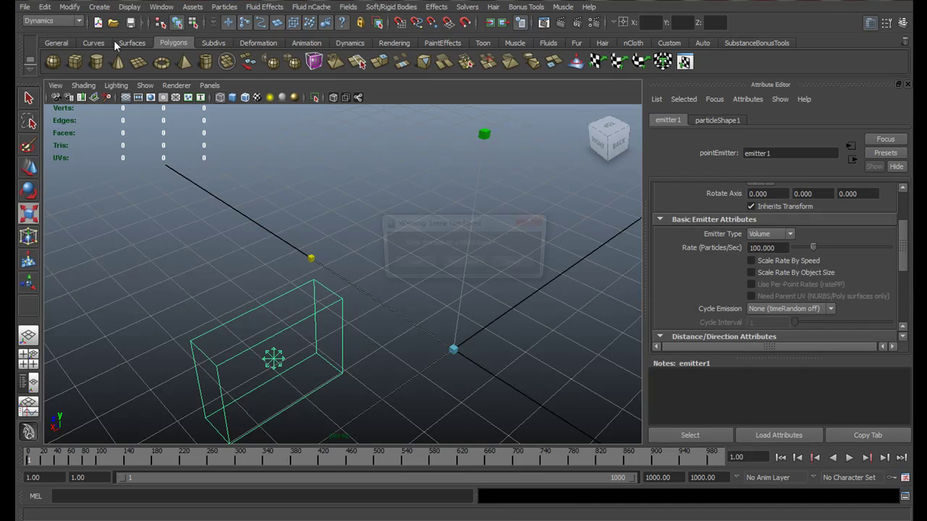
{"action": "left_click", "coordinate": [465, 264]}
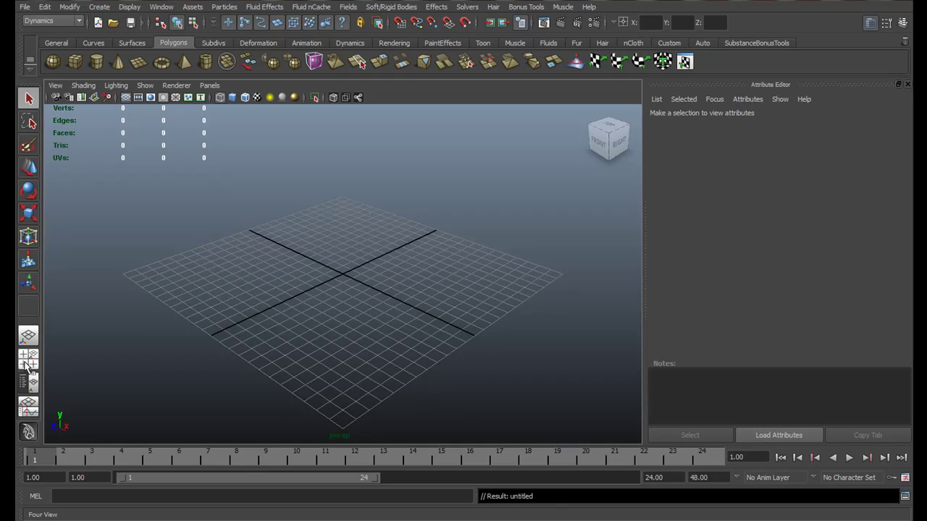
{"action": "left_click", "coordinate": [28, 359]}
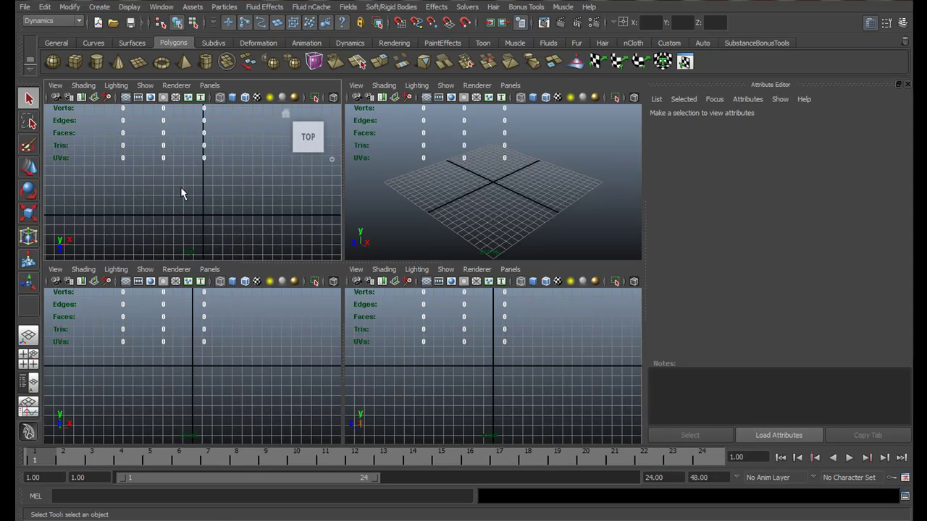
- Draw an open five-point CV curve forming a U shape in the enlarged top view
{"action": "left_click", "coordinate": [99, 7]}
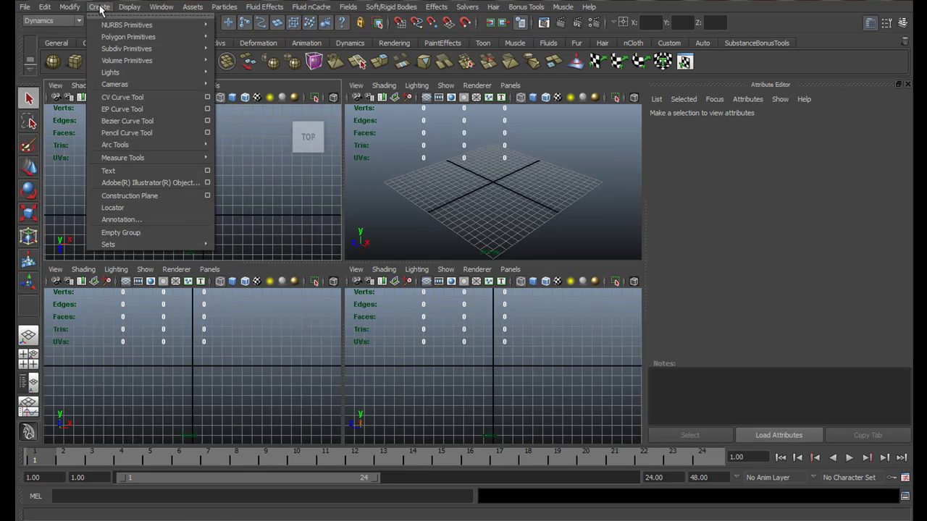
{"action": "left_click", "coordinate": [122, 97]}
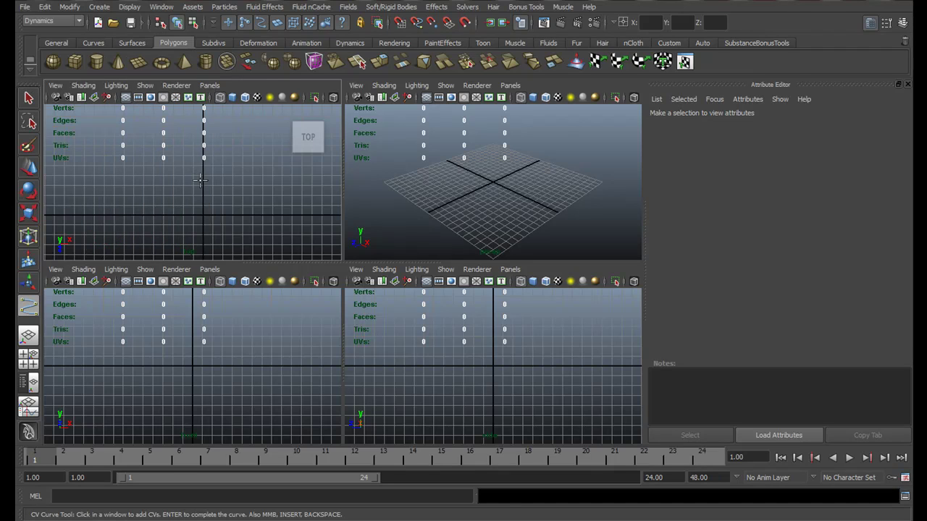
{"action": "key", "text": "space"}
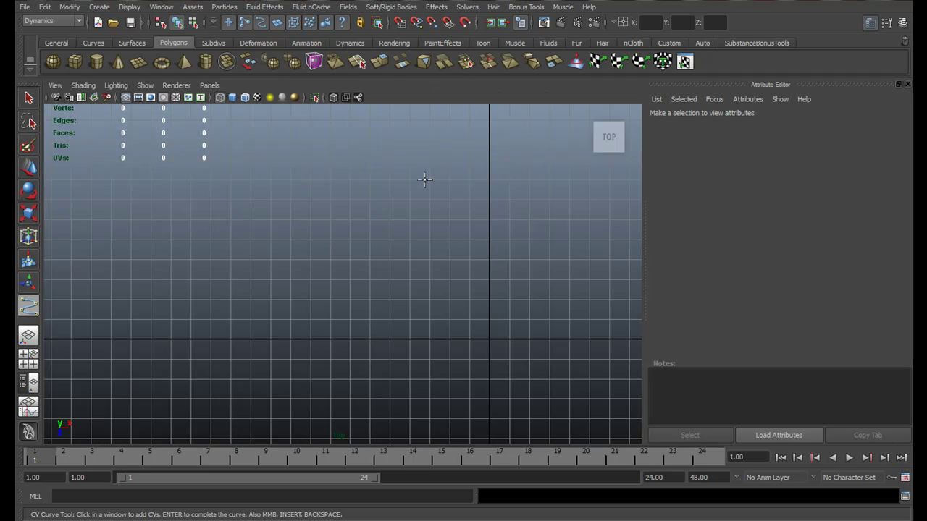
{"action": "left_click", "coordinate": [333, 221]}
{"action": "left_click", "coordinate": [290, 291]}
{"action": "left_click", "coordinate": [416, 348]}
{"action": "left_click", "coordinate": [503, 266]}
{"action": "left_click", "coordinate": [461, 154]}
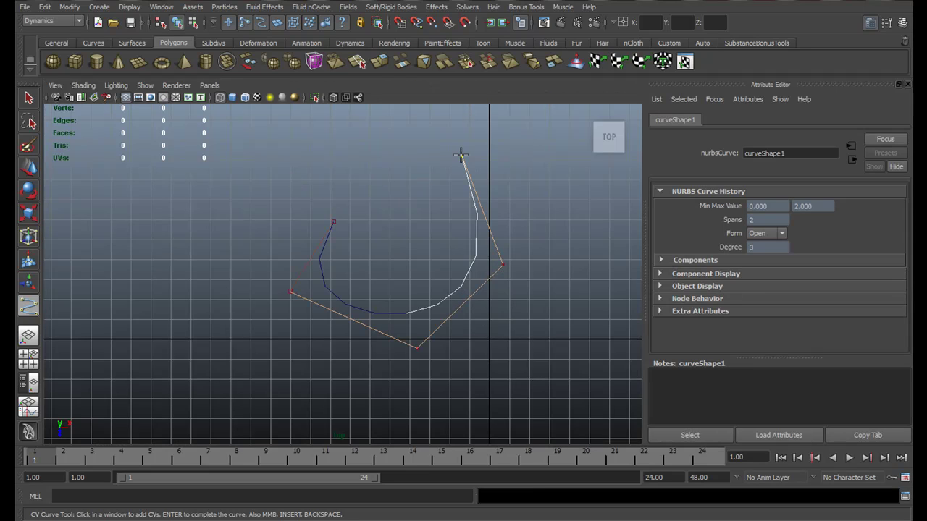
{"action": "key", "text": "Return"}
- Switch to the enlarged perspective view and emit particles from the selected curve with an object emitter
{"action": "key", "text": "space"}
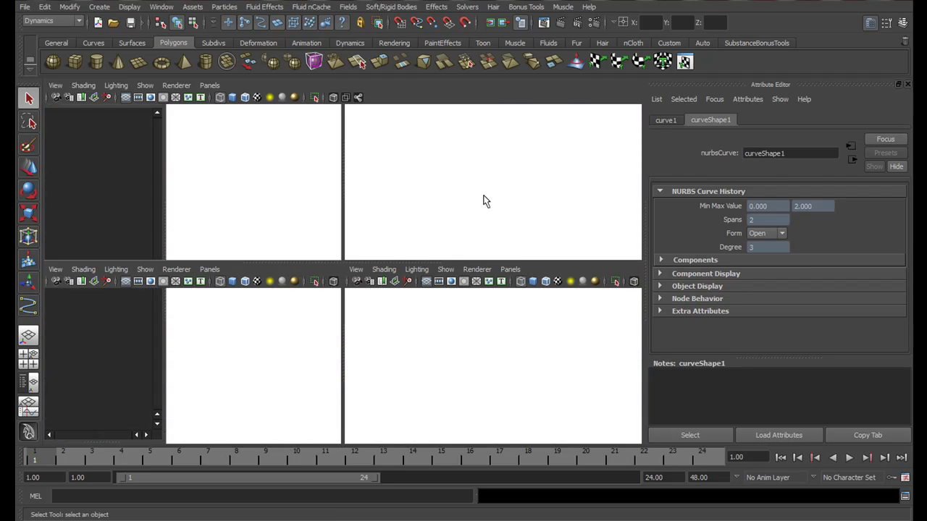
{"action": "key", "text": "space"}
{"action": "left_click_drag", "start_coordinate": [463, 229], "coordinate": [383, 244], "text": "alt"}
{"action": "key", "text": "w"}
{"action": "left_click_drag", "start_coordinate": [343, 275], "coordinate": [368, 320], "text": "alt"}
{"action": "left_click", "coordinate": [373, 309]}
{"action": "left_click", "coordinate": [388, 313]}
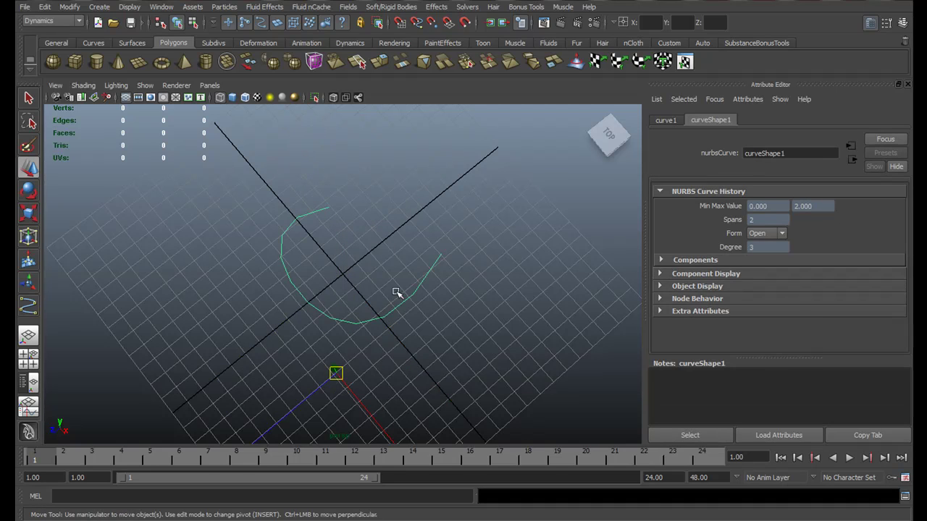
{"action": "left_click_drag", "start_coordinate": [395, 292], "coordinate": [318, 116], "text": "alt"}
{"action": "left_click", "coordinate": [224, 7]}
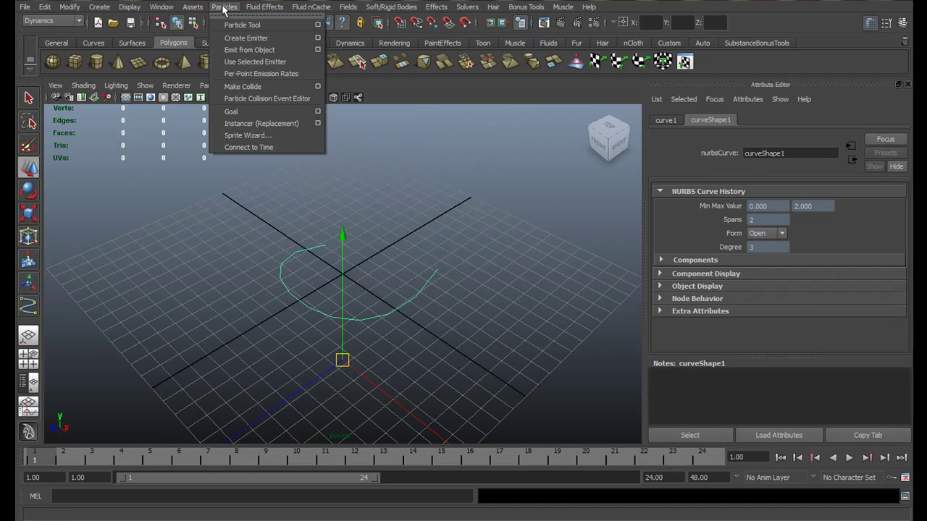
{"action": "left_click", "coordinate": [238, 37]}
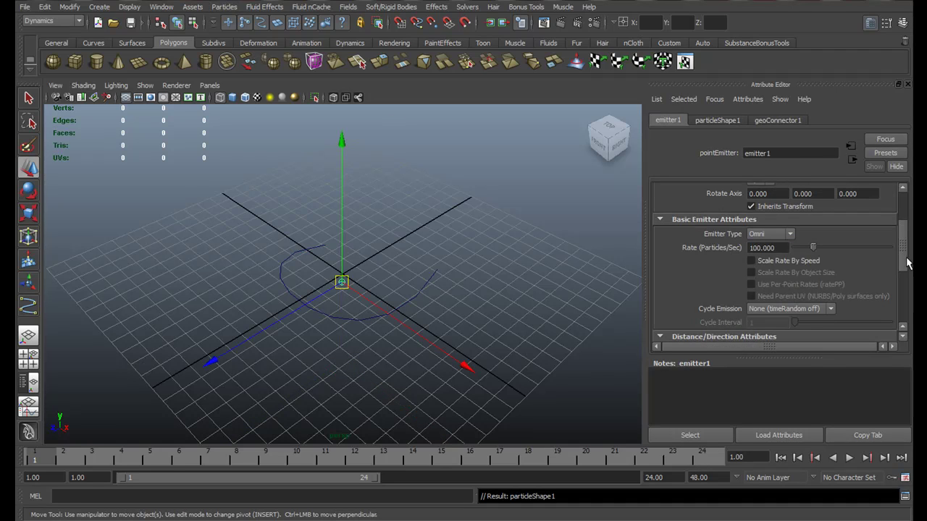
- Set the playback range end to frame 1000, then play the simulation and stop it
{"action": "scroll", "coordinate": [905, 262], "scroll_direction": "down", "scroll_amount": 1}
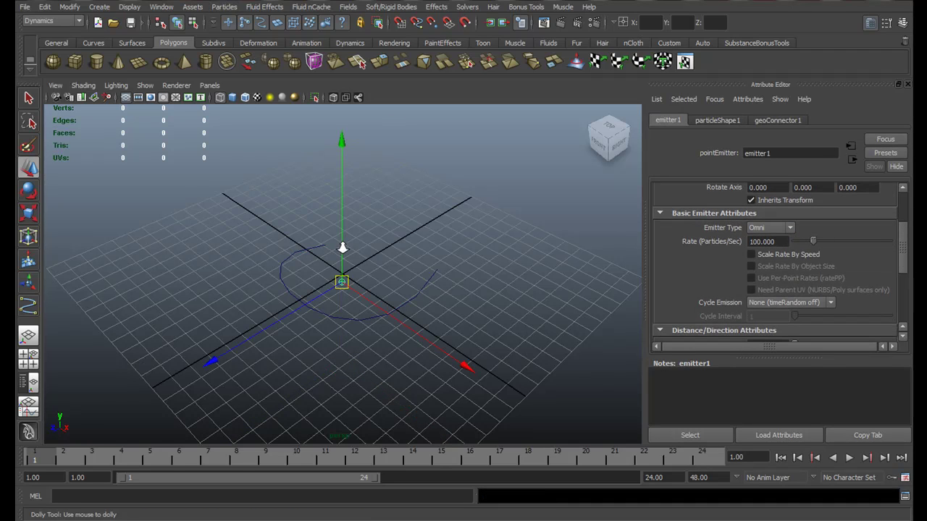
{"action": "right_click_drag", "start_coordinate": [343, 248], "coordinate": [433, 345], "text": "alt"}
{"action": "left_click_drag", "start_coordinate": [433, 345], "coordinate": [454, 280], "text": "alt"}
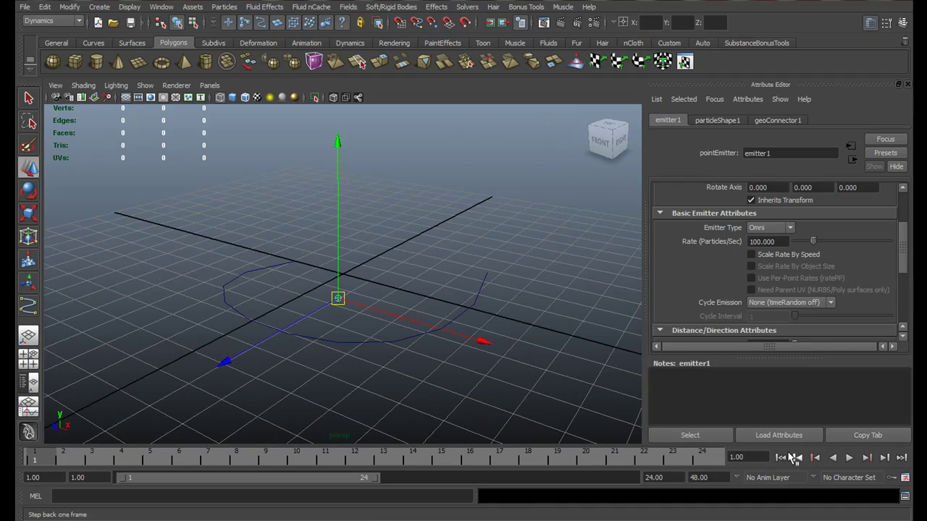
{"action": "double_click", "coordinate": [633, 478]}
{"action": "type", "text": "1"}
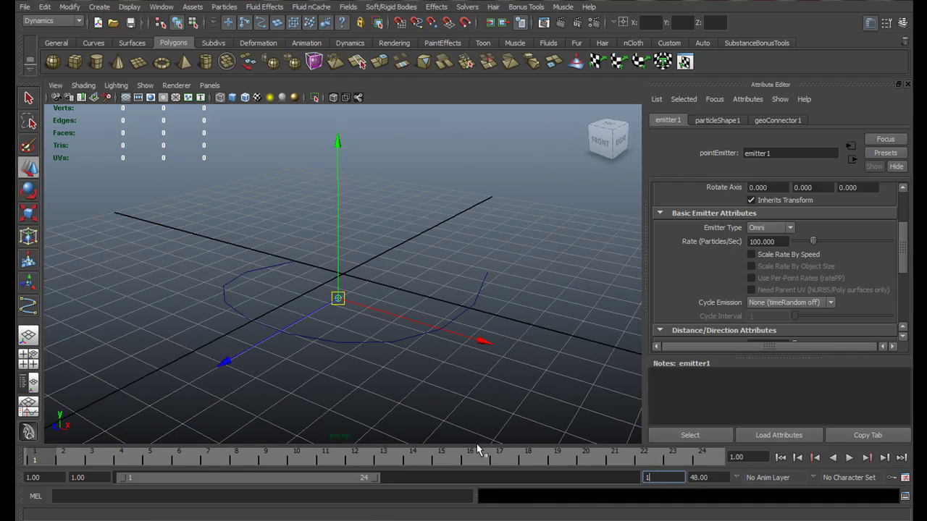
{"action": "type", "text": "000"}
{"action": "key", "text": "Return"}
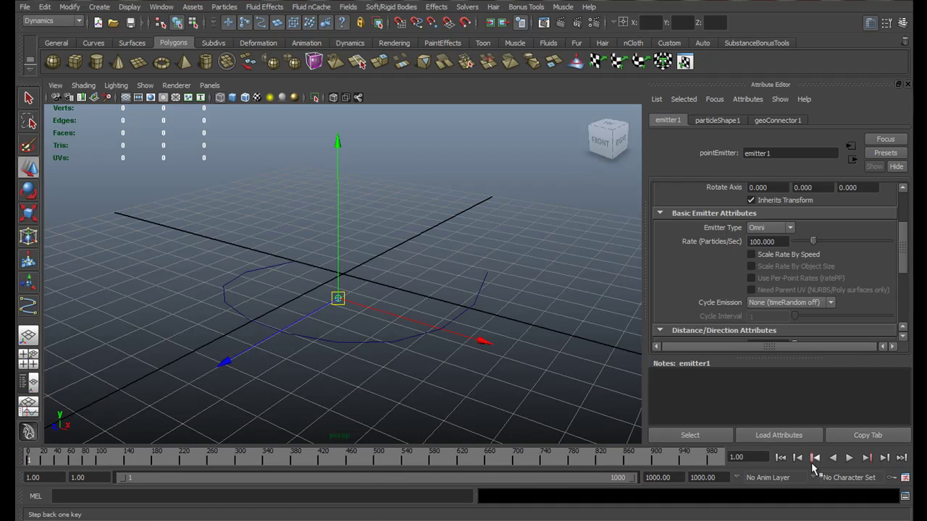
{"action": "left_click", "coordinate": [852, 461]}
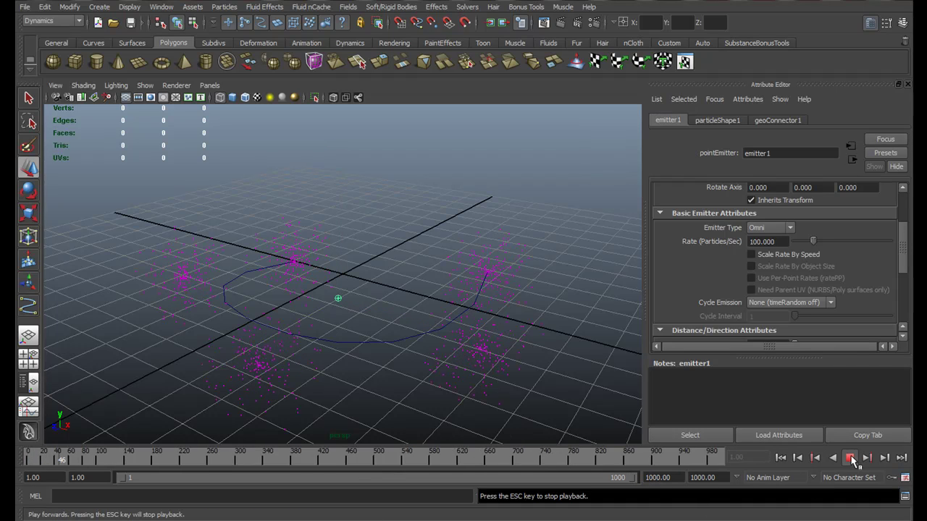
{"action": "left_click", "coordinate": [849, 459]}
- Select the curve's control vertex at one particle cluster to compare it with the emission, then return the curve to object selection
{"action": "left_click_drag", "start_coordinate": [513, 343], "coordinate": [450, 349], "text": "alt"}
{"action": "left_click", "coordinate": [452, 335]}
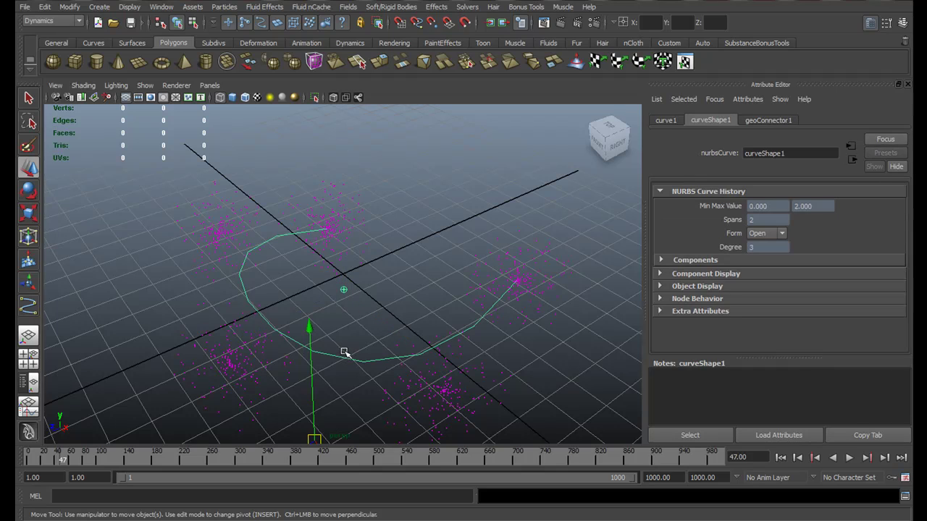
{"action": "right_click_drag", "start_coordinate": [345, 353], "coordinate": [283, 308]}
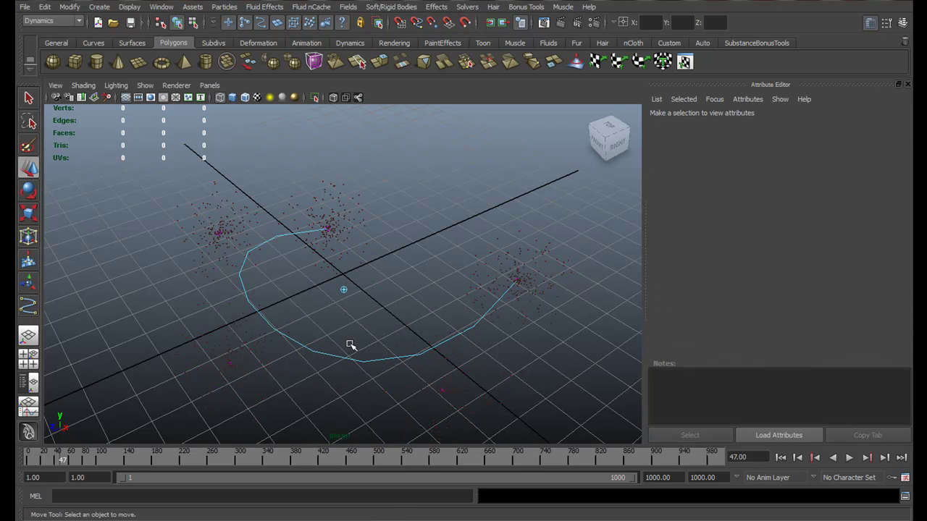
{"action": "left_click_drag", "start_coordinate": [426, 386], "coordinate": [466, 421]}
{"action": "middle_click_drag", "start_coordinate": [365, 343], "coordinate": [440, 258], "text": "alt"}
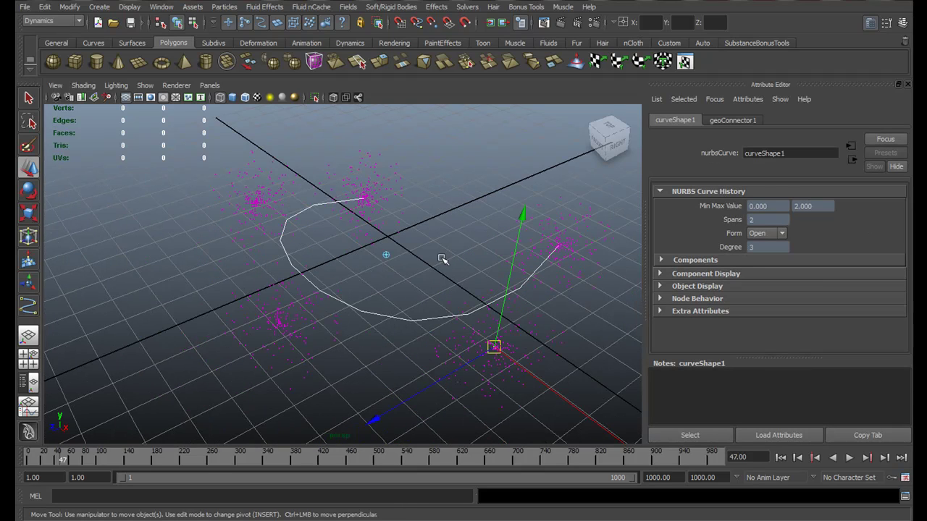
{"action": "right_click_drag", "start_coordinate": [429, 317], "coordinate": [472, 304]}
{"action": "left_click", "coordinate": [442, 317]}
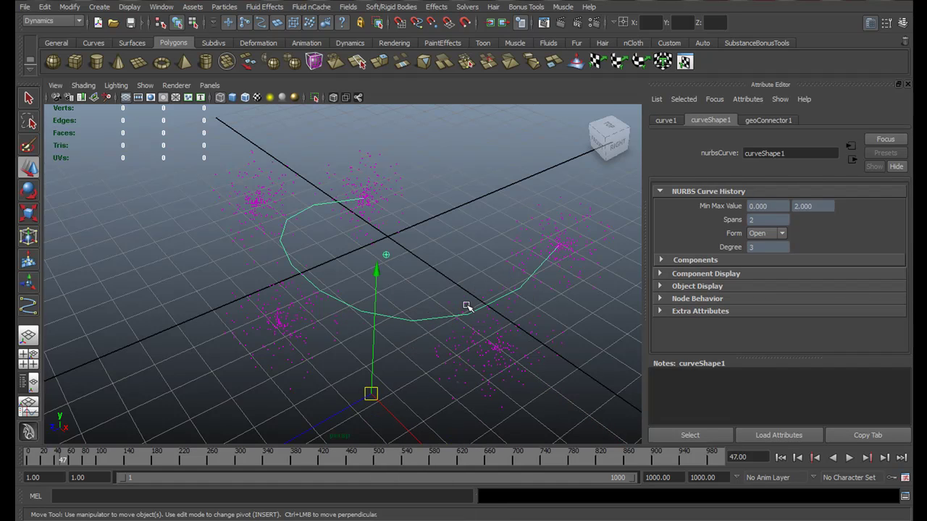
{"action": "left_click", "coordinate": [471, 304]}
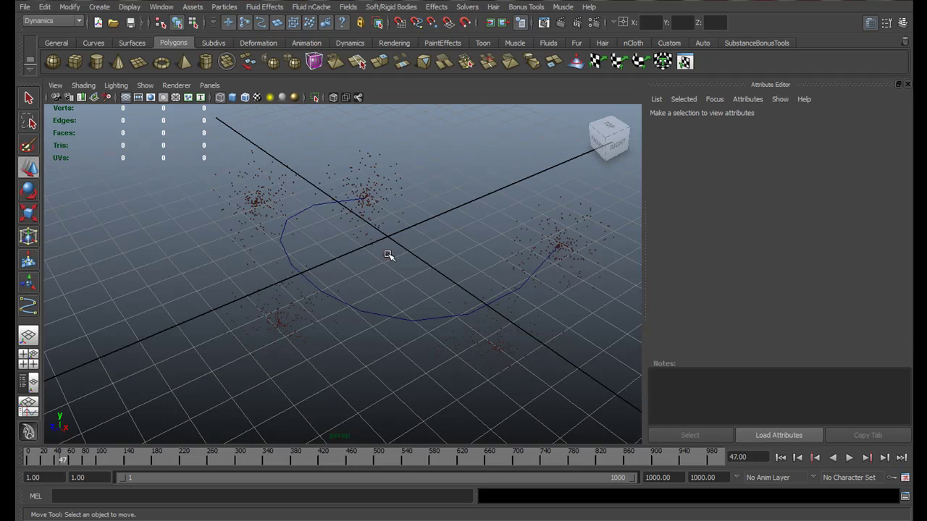
- Set the emitter type to Curve, then replay the simulation from the first frame, stop it, and inspect the emission
{"action": "left_click", "coordinate": [388, 255]}
{"action": "left_click", "coordinate": [792, 229]}
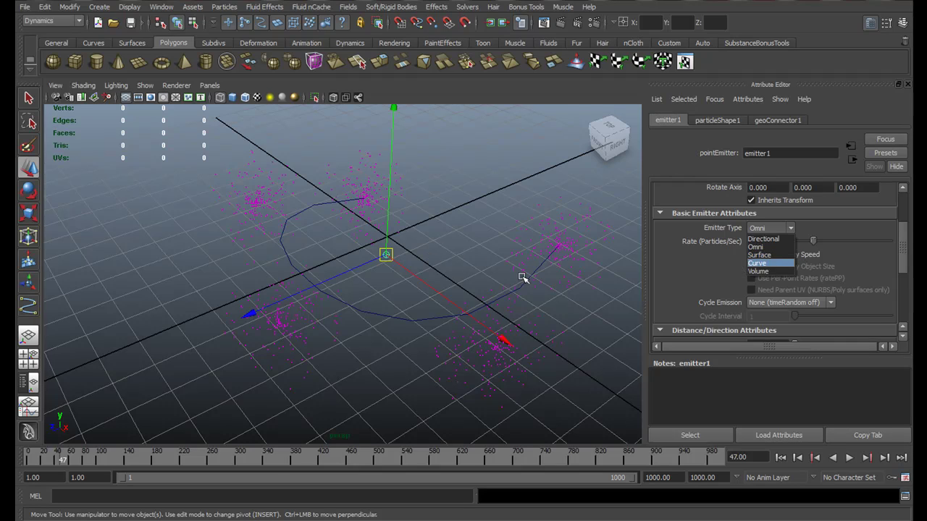
{"action": "left_click", "coordinate": [769, 263]}
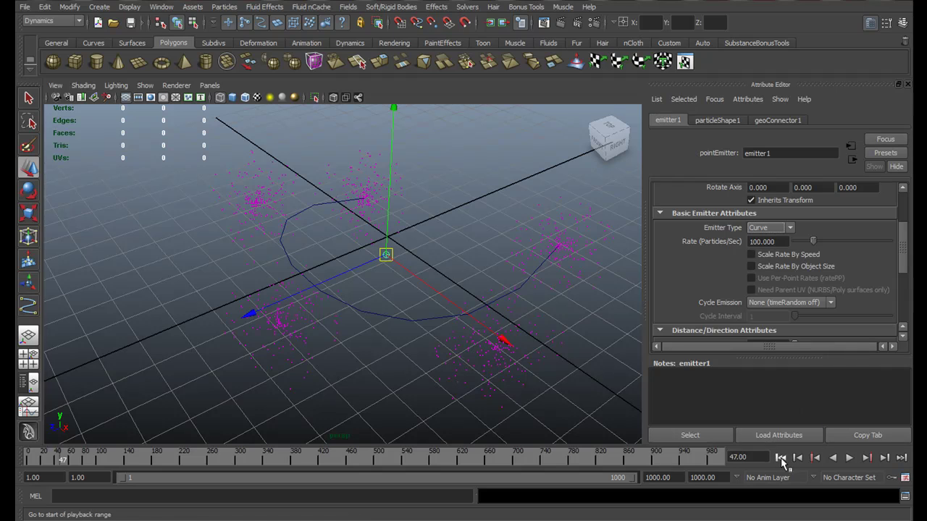
{"action": "left_click", "coordinate": [780, 457]}
{"action": "left_click", "coordinate": [850, 458]}
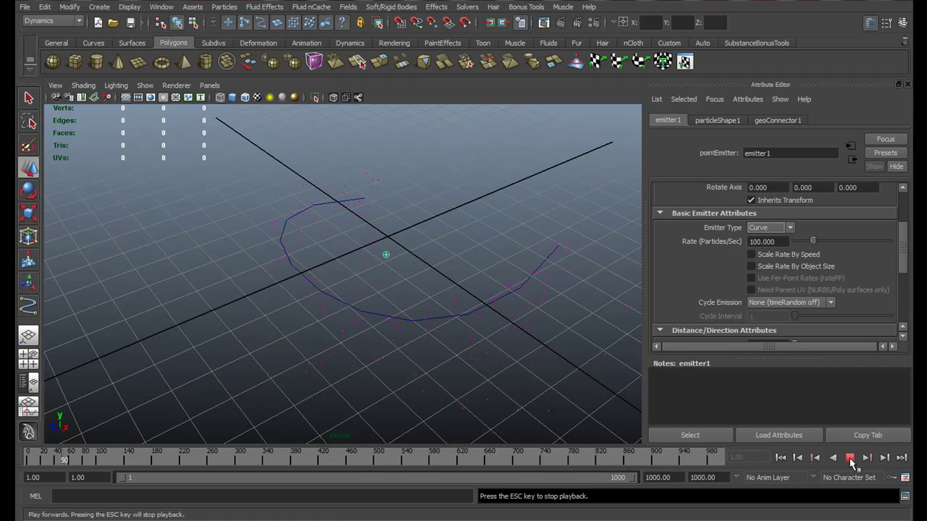
{"action": "left_click", "coordinate": [850, 462]}
{"action": "left_click_drag", "start_coordinate": [471, 328], "coordinate": [292, 343], "text": "alt"}
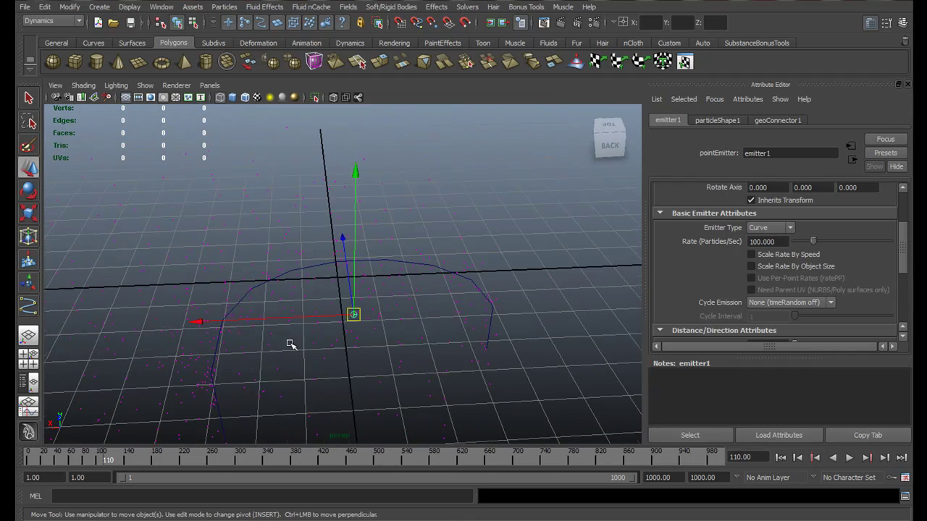
- Reselect the emitter and set its Speed to 0 in the Basic Emission Speed Attributes
{"action": "left_click", "coordinate": [227, 313]}
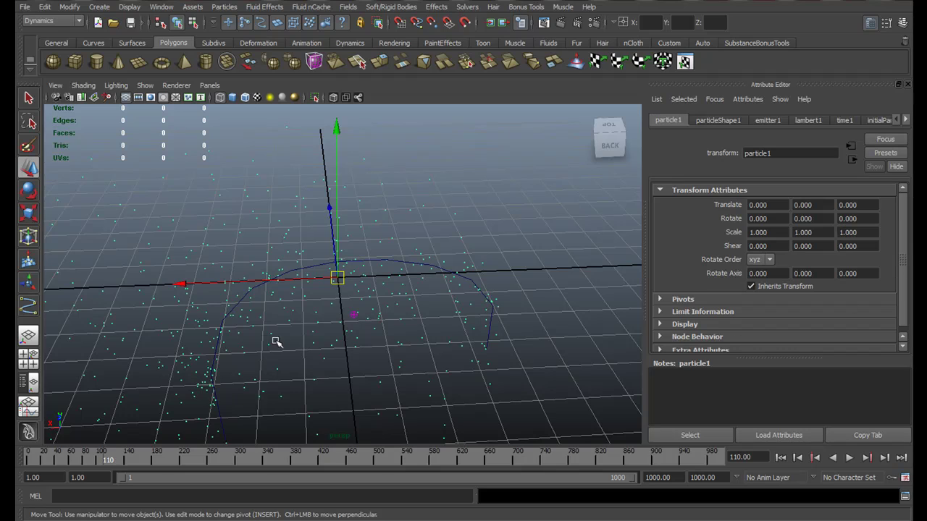
{"action": "left_click", "coordinate": [354, 313]}
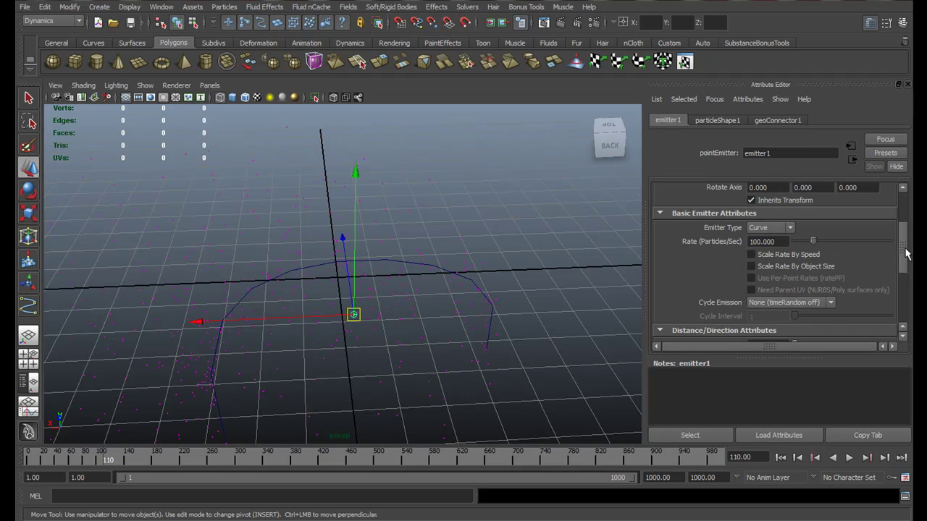
{"action": "left_click_drag", "start_coordinate": [905, 252], "coordinate": [905, 291]}
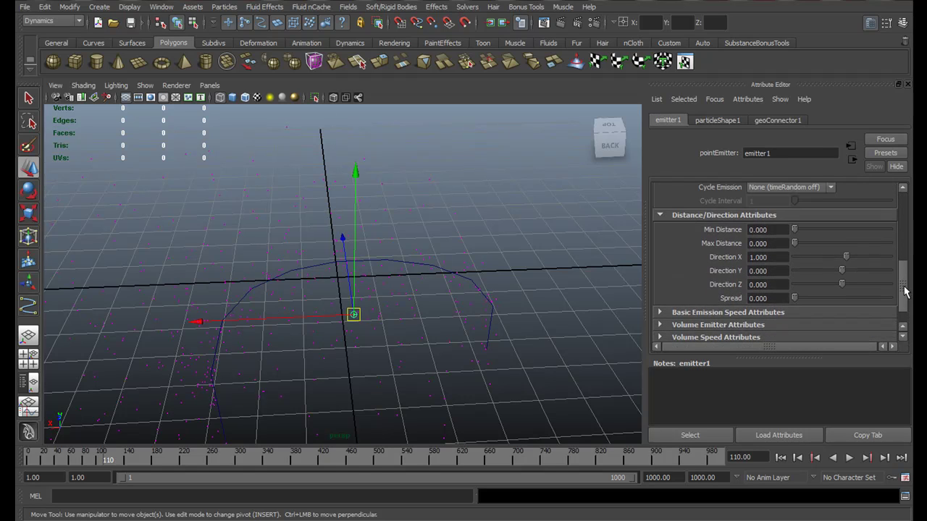
{"action": "left_click", "coordinate": [786, 312]}
{"action": "scroll", "coordinate": [808, 306], "scroll_direction": "down", "scroll_amount": 3}
{"action": "left_click", "coordinate": [782, 254]}
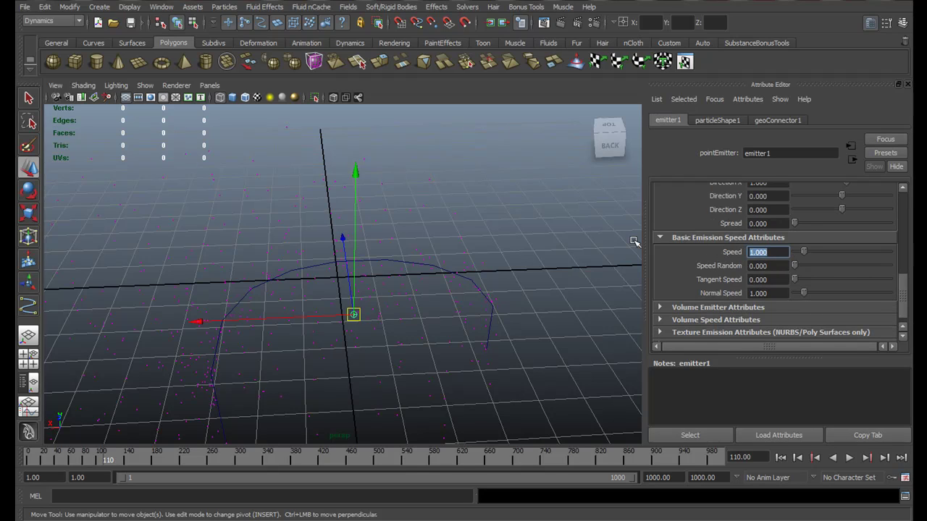
{"action": "type", "text": "0"}
{"action": "key", "text": "Return"}
- Replay the simulation from the first frame, stop it, and examine up close how the particles follow the curve
{"action": "left_click", "coordinate": [780, 458]}
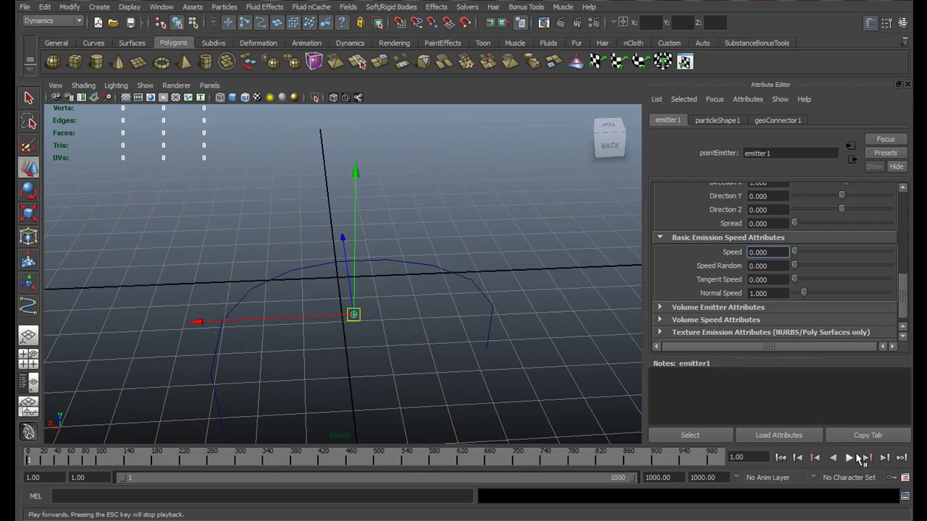
{"action": "left_click", "coordinate": [849, 457]}
{"action": "left_click", "coordinate": [852, 458]}
{"action": "right_click_drag", "start_coordinate": [404, 251], "coordinate": [494, 428], "text": "alt"}
{"action": "middle_click_drag", "start_coordinate": [197, 244], "coordinate": [346, 64], "text": "alt"}
{"action": "right_click_drag", "start_coordinate": [263, 273], "coordinate": [274, 250], "text": "alt"}
{"action": "middle_click_drag", "start_coordinate": [274, 250], "coordinate": [335, 153], "text": "alt"}
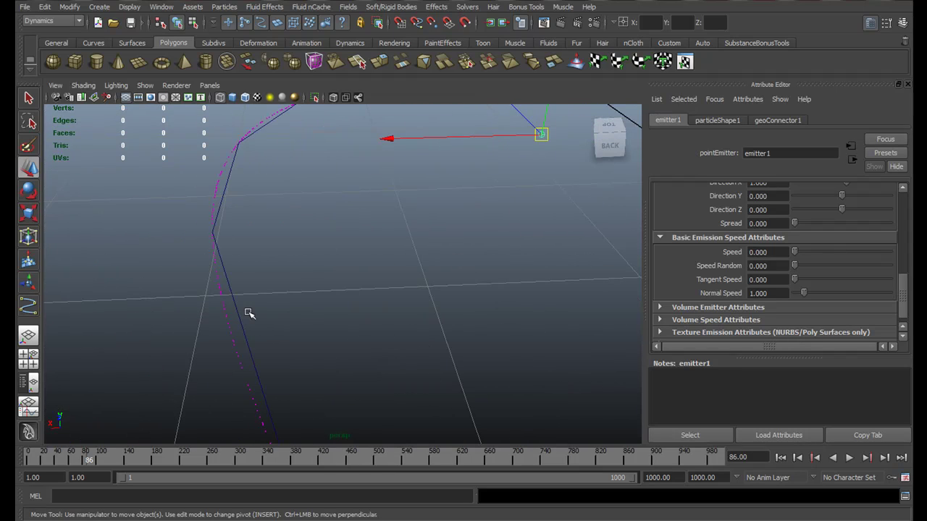
{"action": "left_click_drag", "start_coordinate": [249, 313], "coordinate": [314, 338], "text": "alt"}
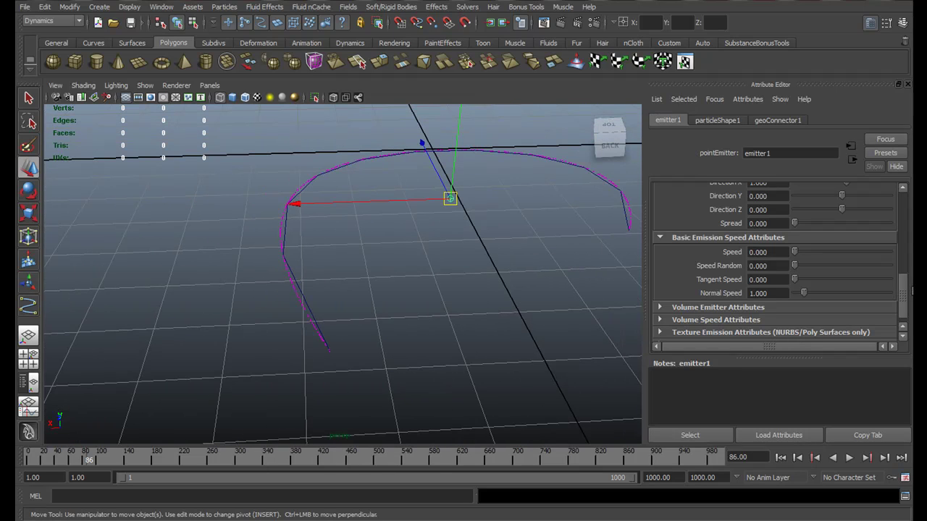
- Review the Tangent Speed setting, expand the Volume Emitter Attributes, and go back to the Distance/Direction Attributes
{"action": "left_click_drag", "start_coordinate": [903, 307], "coordinate": [904, 312]}
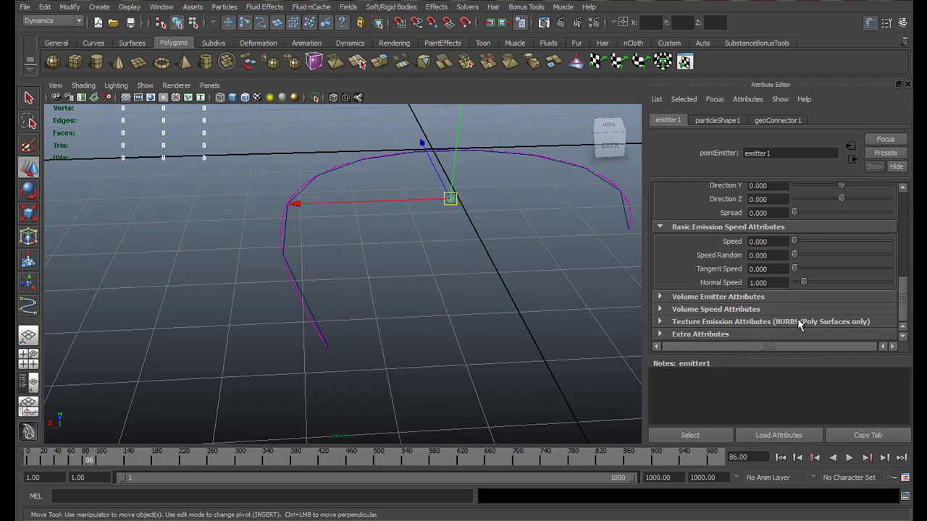
{"action": "left_click", "coordinate": [776, 269]}
{"action": "left_click", "coordinate": [765, 297]}
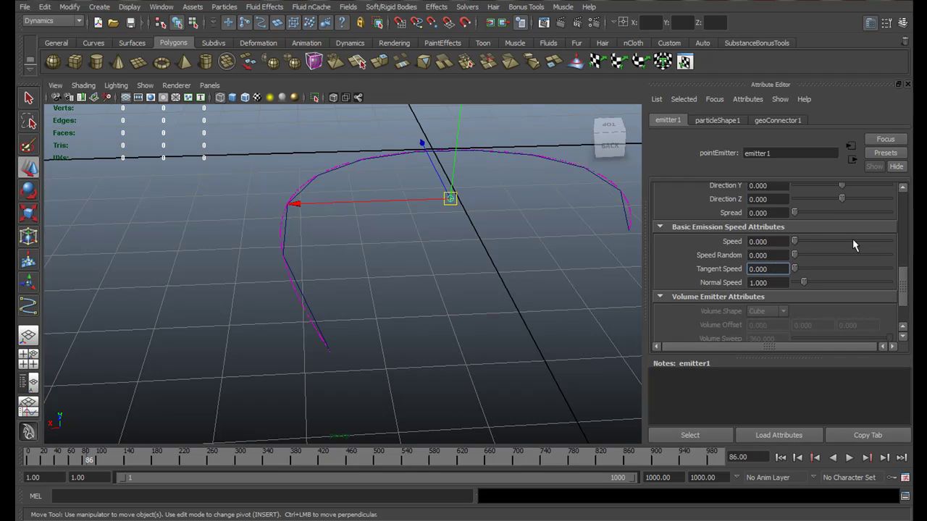
{"action": "left_click_drag", "start_coordinate": [908, 290], "coordinate": [907, 265]}
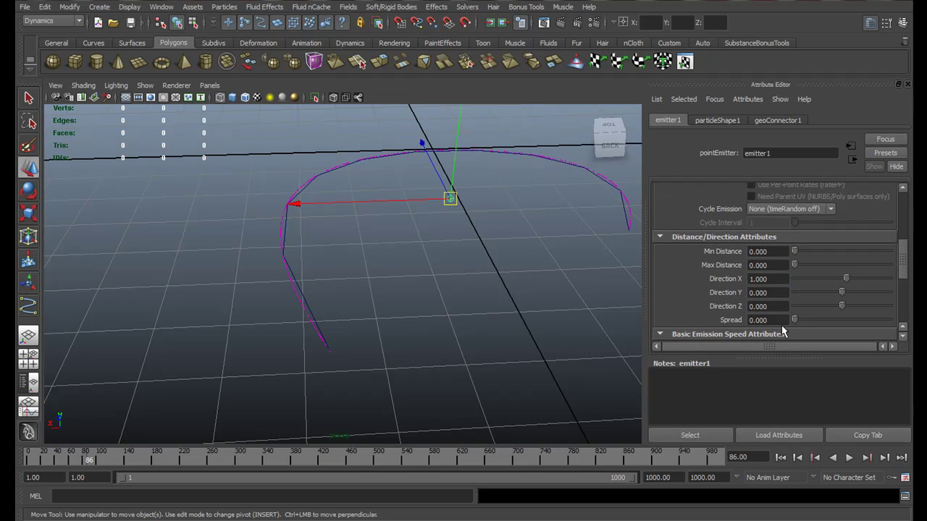
- Set the emitter's Spread to 0.270, replay from the first frame, stop, and return to the Basic Emission Speed Attributes
{"action": "left_click_drag", "start_coordinate": [816, 322], "coordinate": [819, 320]}
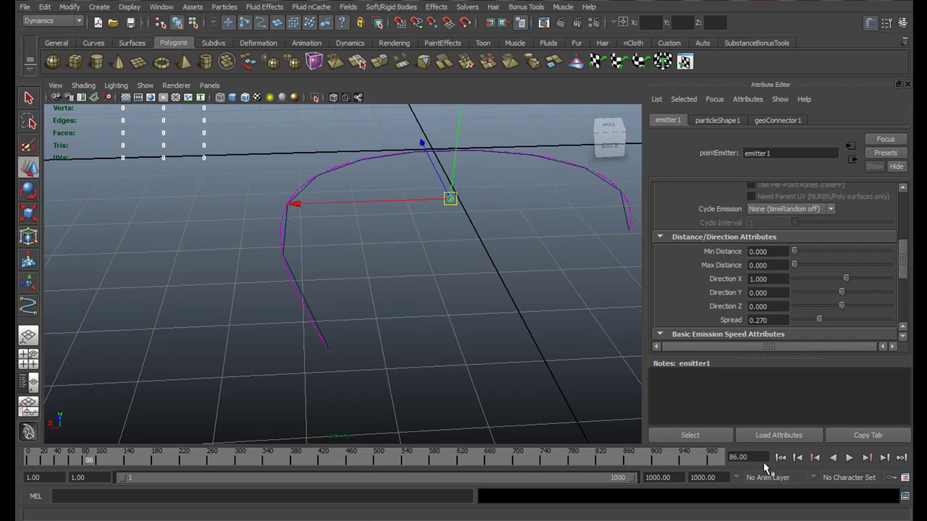
{"action": "left_click", "coordinate": [780, 458]}
{"action": "left_click", "coordinate": [850, 458]}
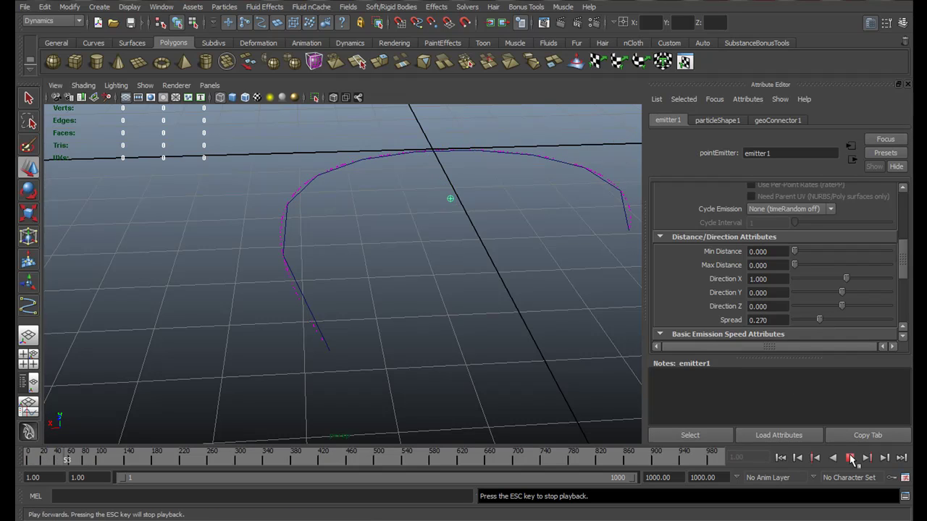
{"action": "left_click", "coordinate": [850, 458]}
{"action": "left_click_drag", "start_coordinate": [905, 265], "coordinate": [903, 281]}
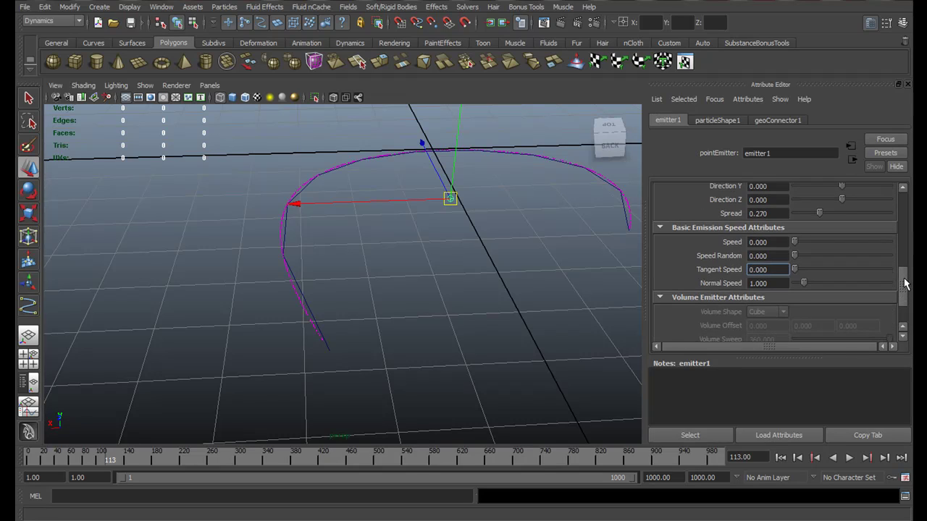
- Set the emitter's Speed to 1, play the simulation onward, stop it, and examine how the particles spread from the curve
{"action": "left_click", "coordinate": [780, 248]}
{"action": "type", "text": "1"}
{"action": "key", "text": "Return"}
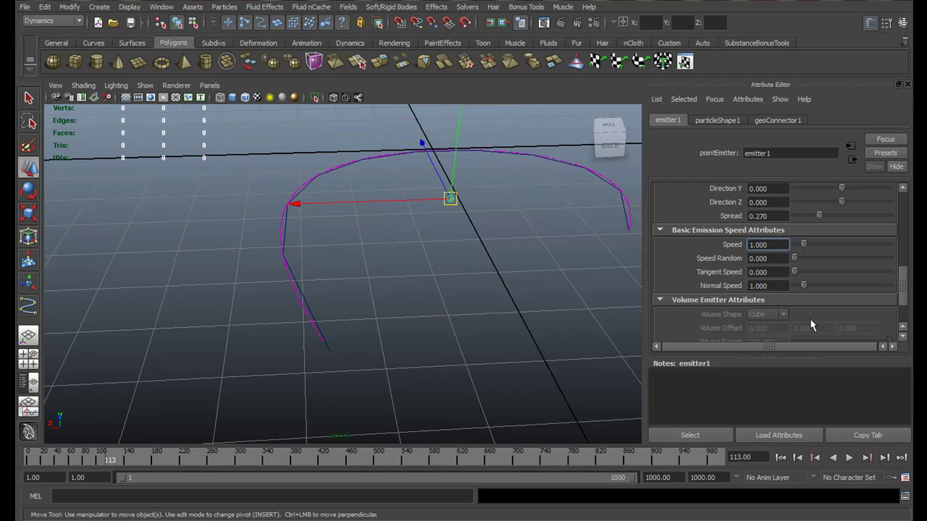
{"action": "left_click", "coordinate": [848, 458]}
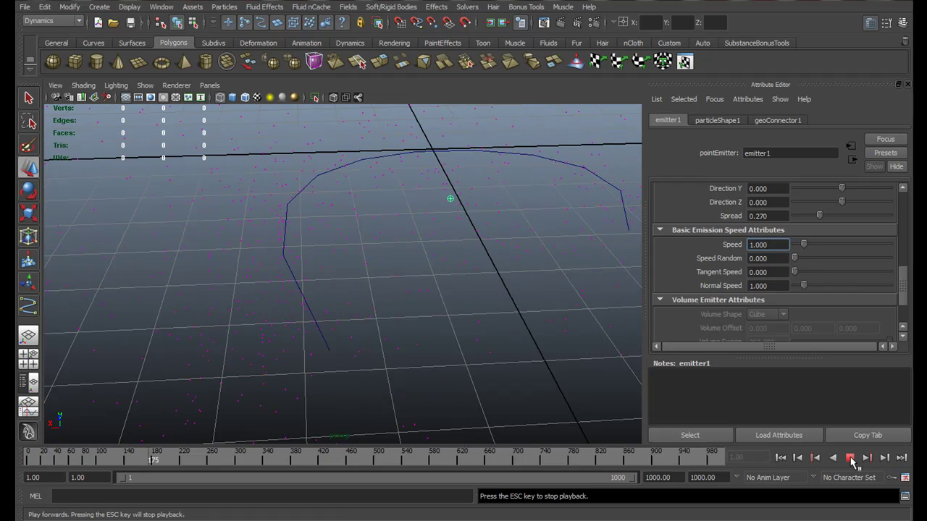
{"action": "left_click", "coordinate": [849, 458]}
{"action": "left_click_drag", "start_coordinate": [903, 299], "coordinate": [903, 253]}
{"action": "right_click_drag", "start_coordinate": [482, 298], "coordinate": [509, 265], "text": "alt"}
{"action": "left_click_drag", "start_coordinate": [511, 268], "coordinate": [338, 259], "text": "alt"}
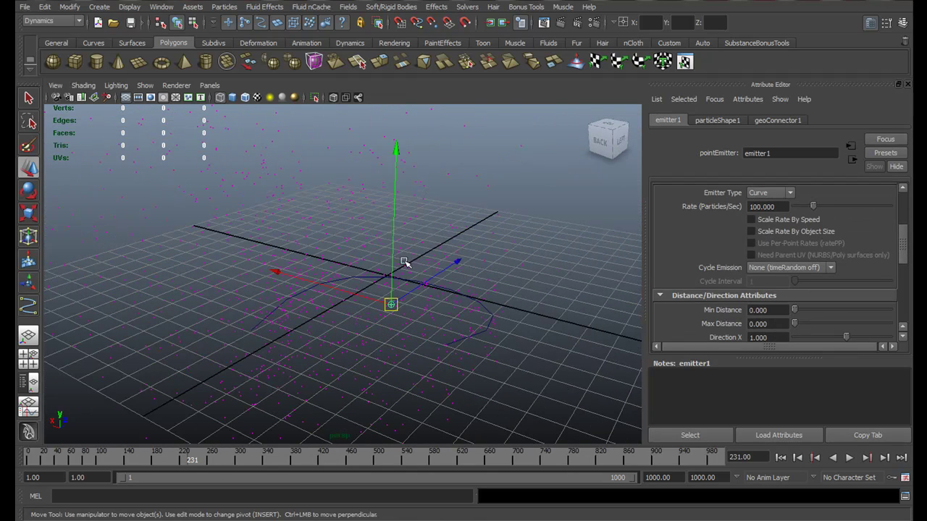
{"action": "left_click", "coordinate": [224, 7]}
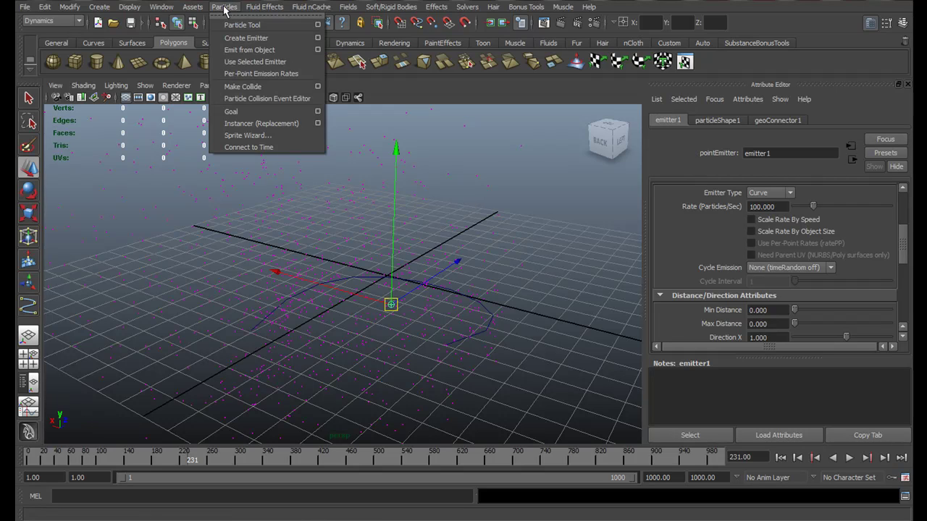
{"action": "left_click", "coordinate": [428, 311]}
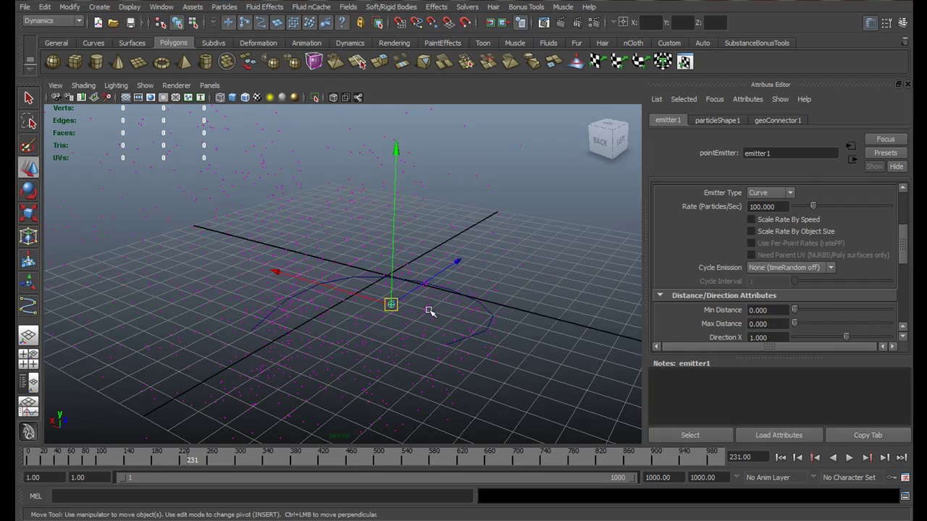
{"action": "left_click_drag", "start_coordinate": [428, 310], "coordinate": [493, 253], "text": "alt"}
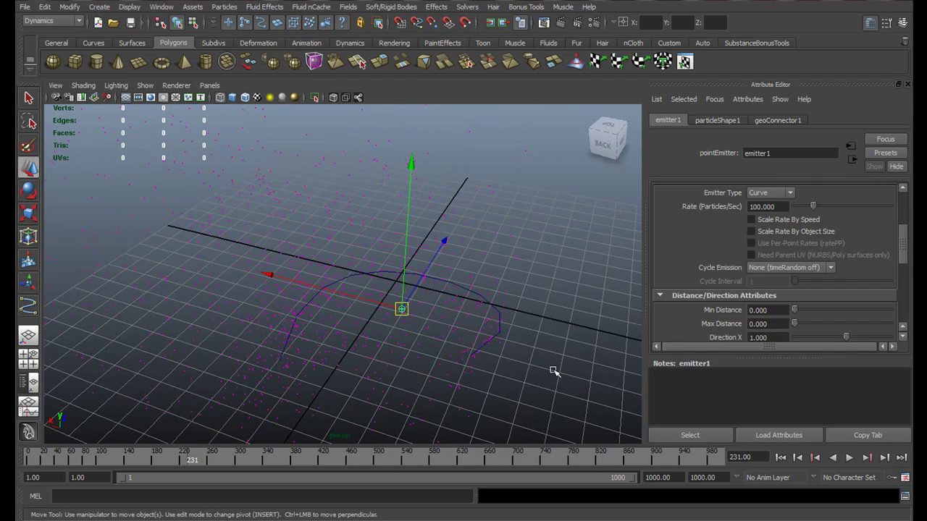
- Deselect the emitter and select the emitted particle object around the curve
{"action": "left_click", "coordinate": [614, 288]}
{"action": "left_click", "coordinate": [416, 321]}
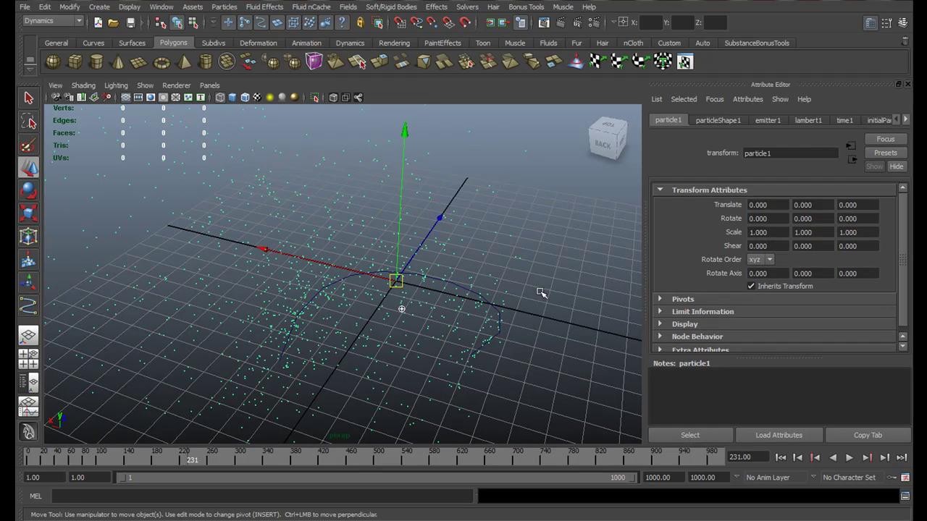